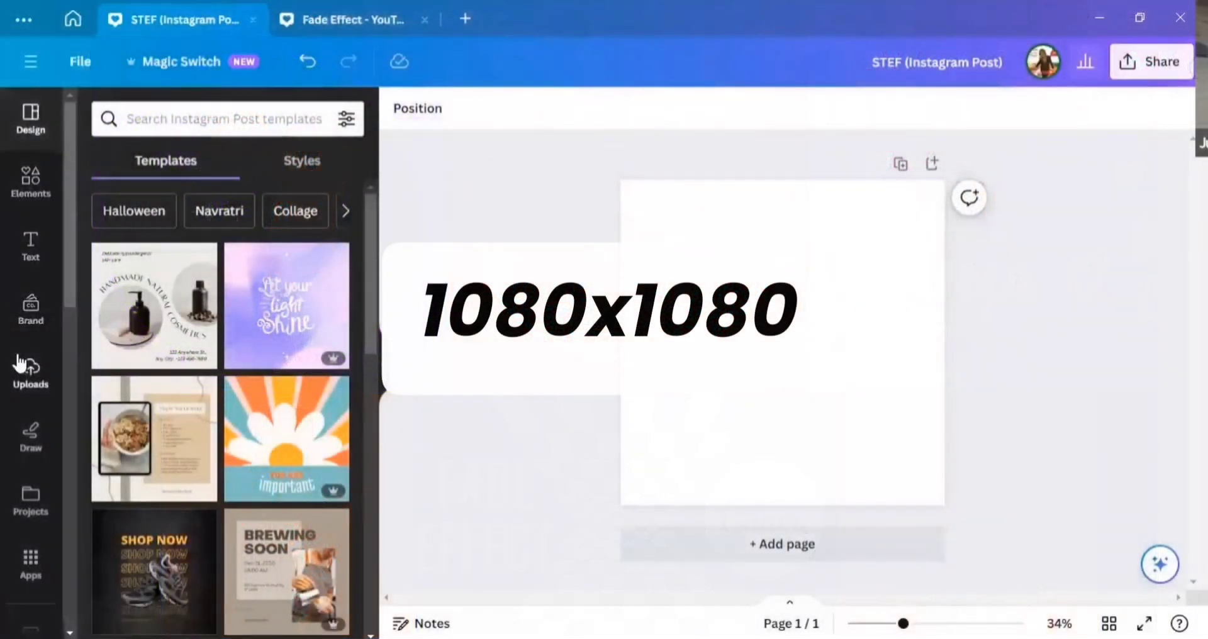
Place the uploaded orange poster of the woman in the black leather shirt on the page and enlarge it to fill the whole page.
left_click(29, 372)
scroll(246, 447, "down", 5)
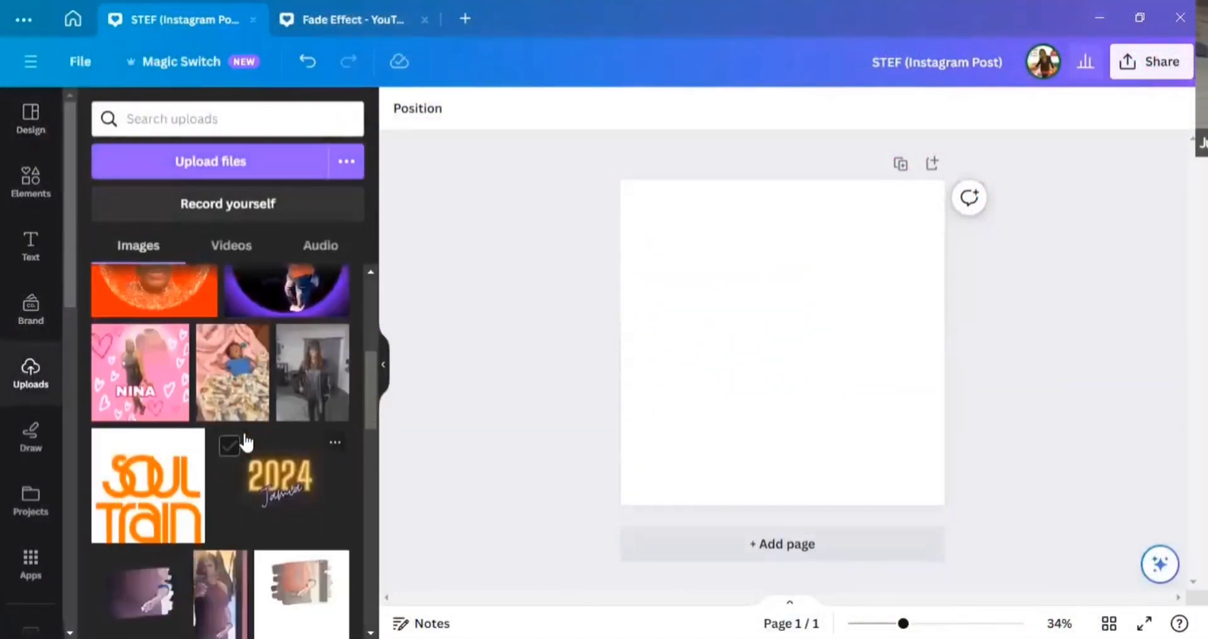
scroll(243, 437, "up", 6)
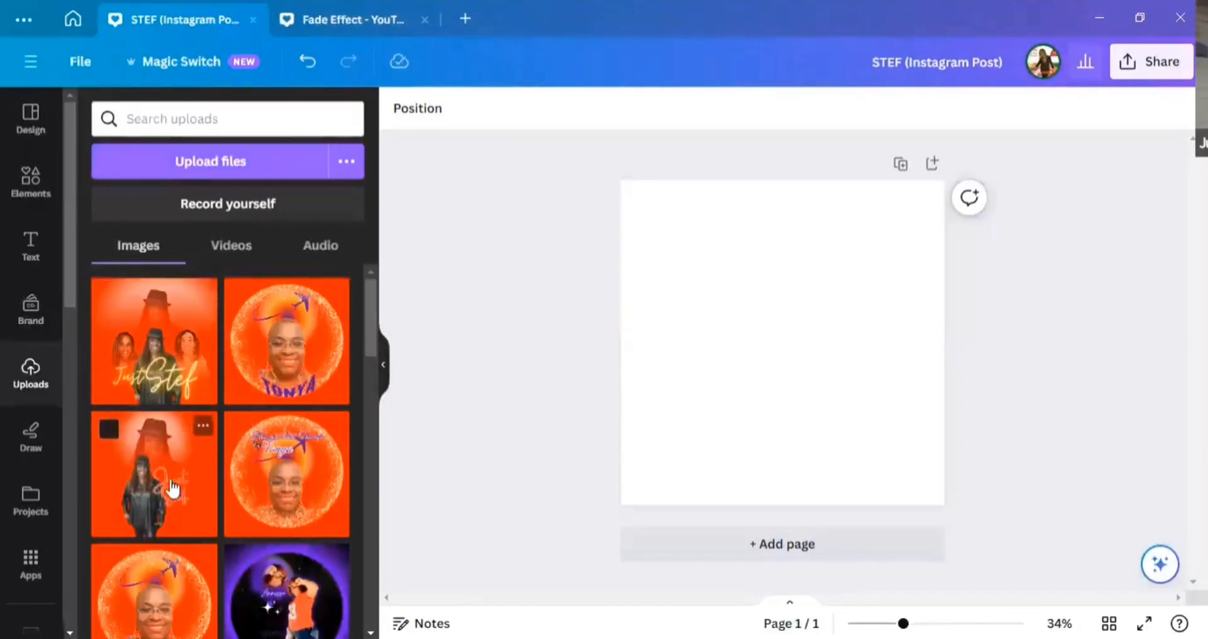
left_click(173, 488)
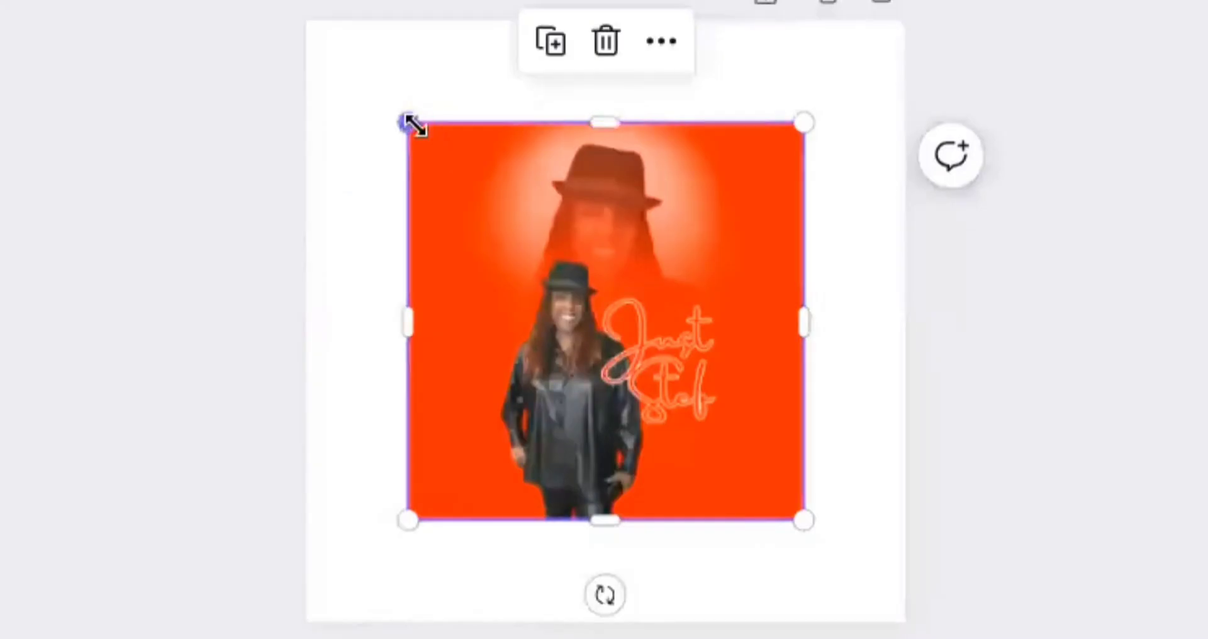
left_click_drag(409, 124, 306, 21)
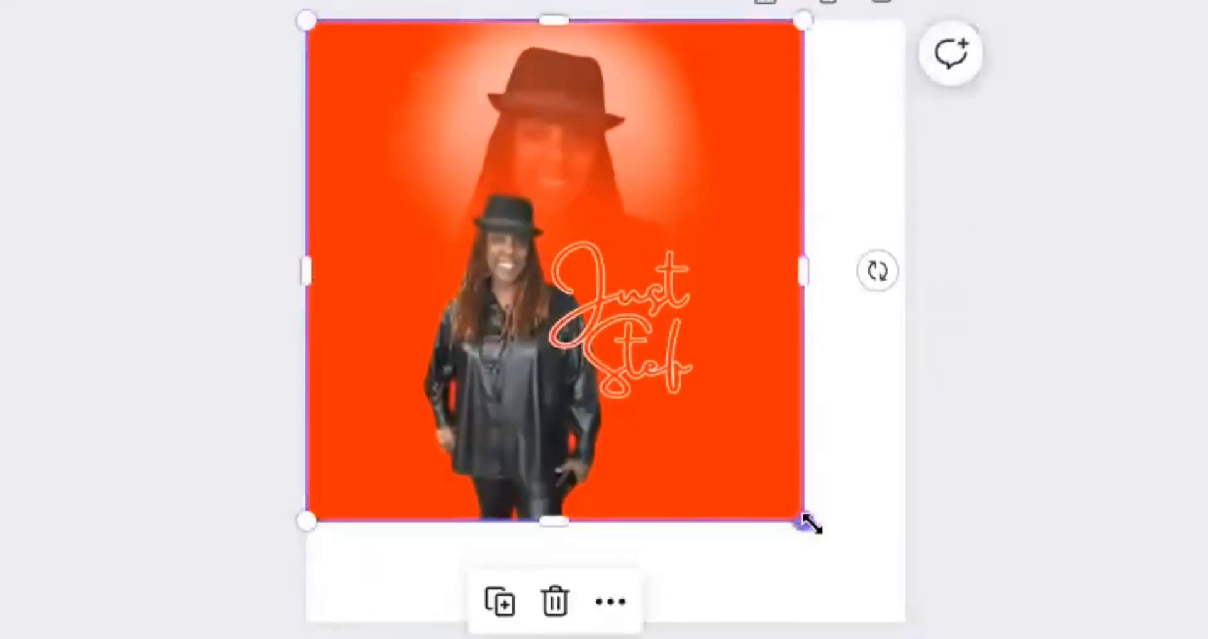
left_click_drag(809, 523, 905, 623)
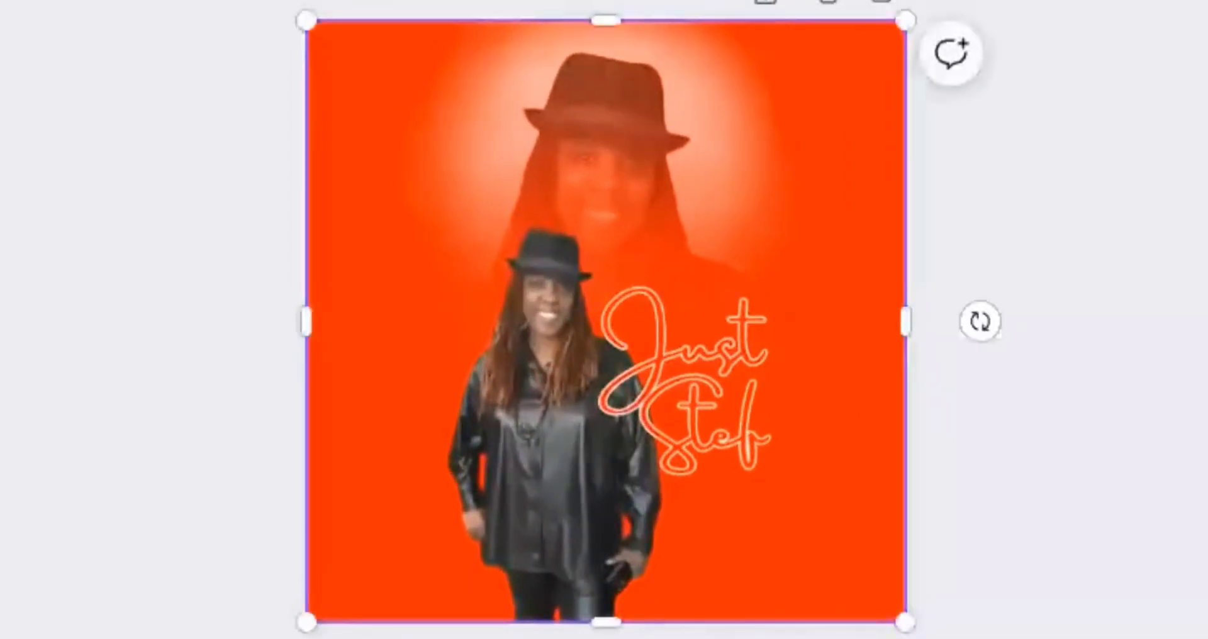
Add a second page and place the uploaded photo of the woman in the hat and leather shirt slightly below its centre.
key("Delete")
scroll(182, 380, "down", 3)
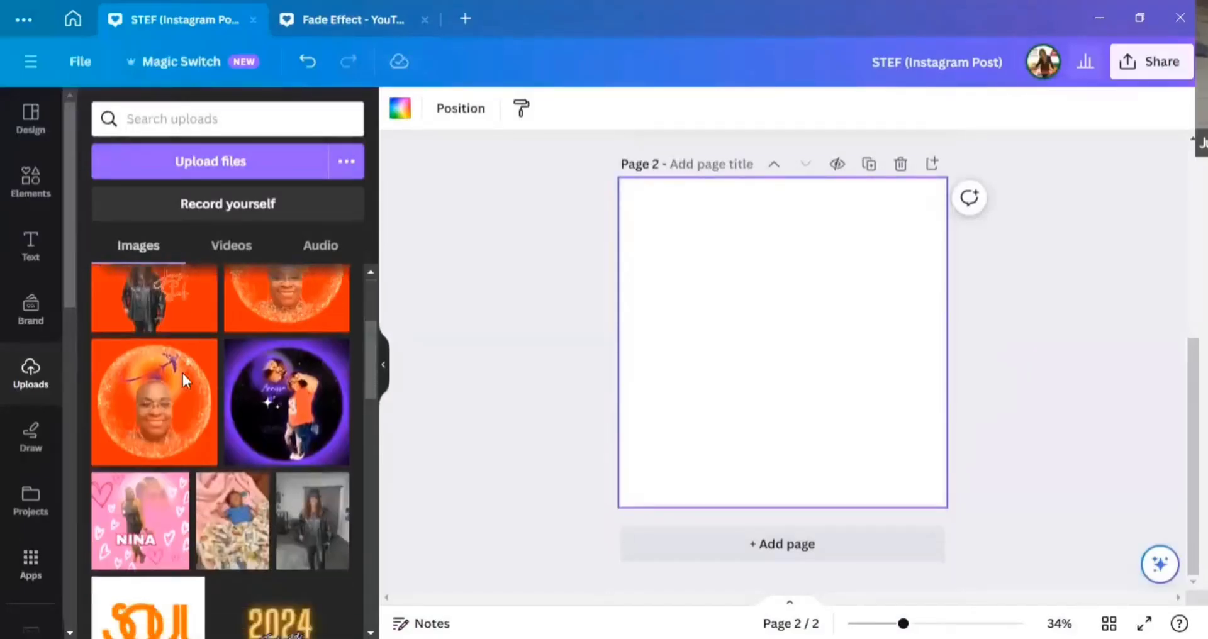
scroll(183, 375, "down", 1)
left_click(324, 467)
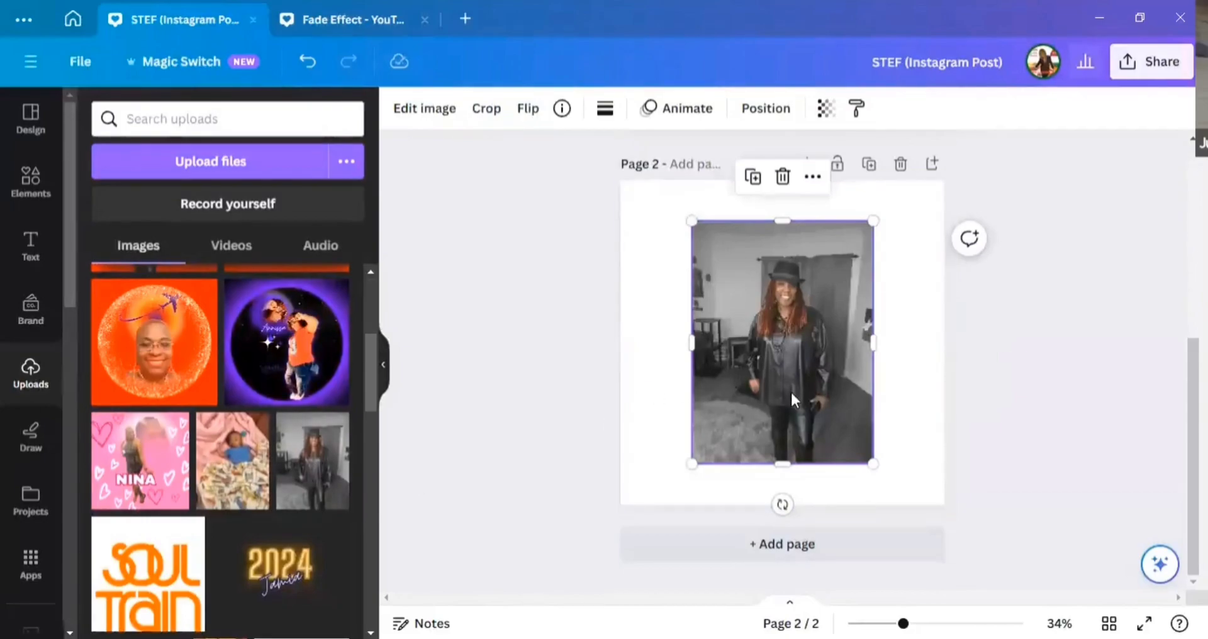
left_click_drag(788, 394, 789, 428)
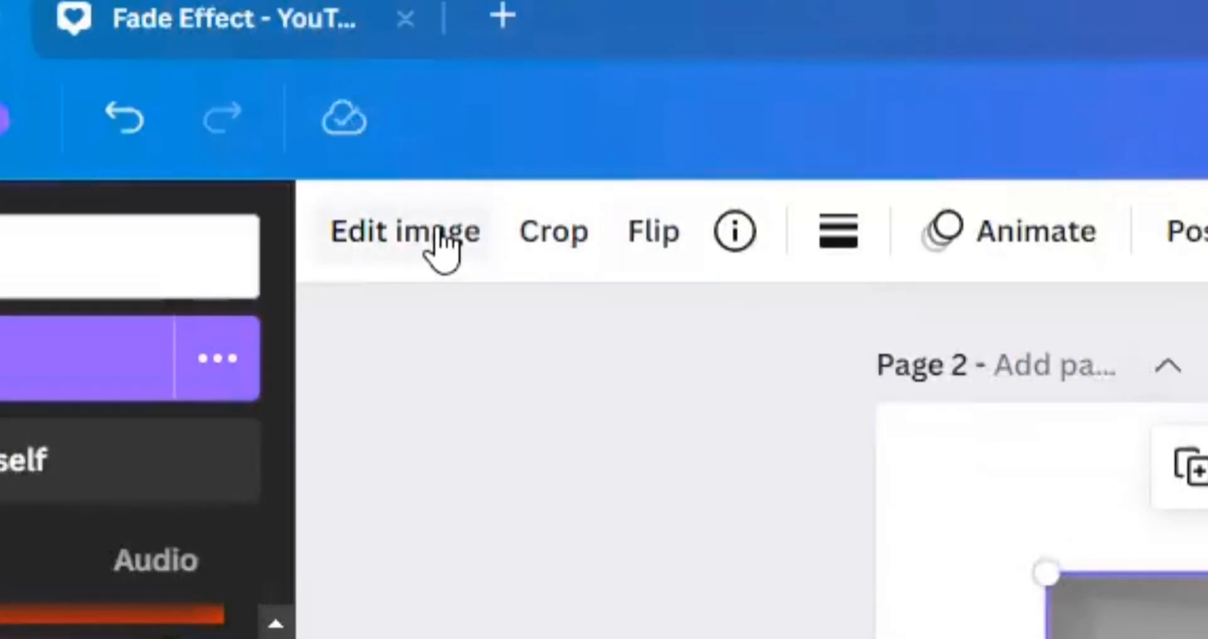
Remove the background from the woman's photo and crop its sides and top closely around her.
left_click(437, 243)
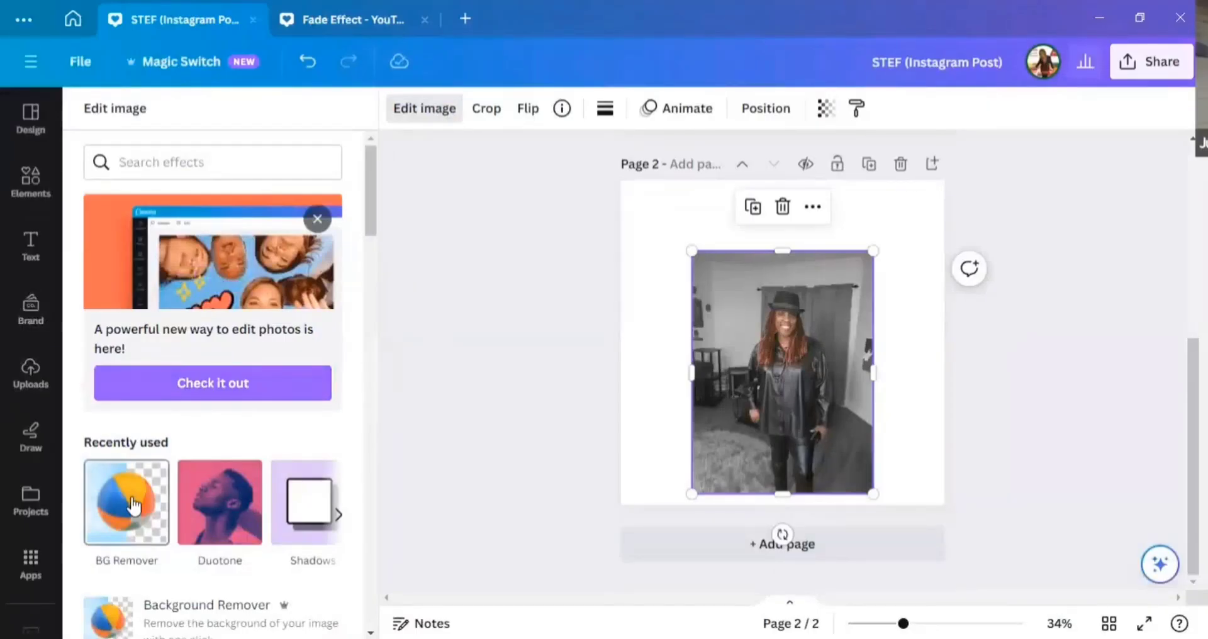
left_click(214, 525)
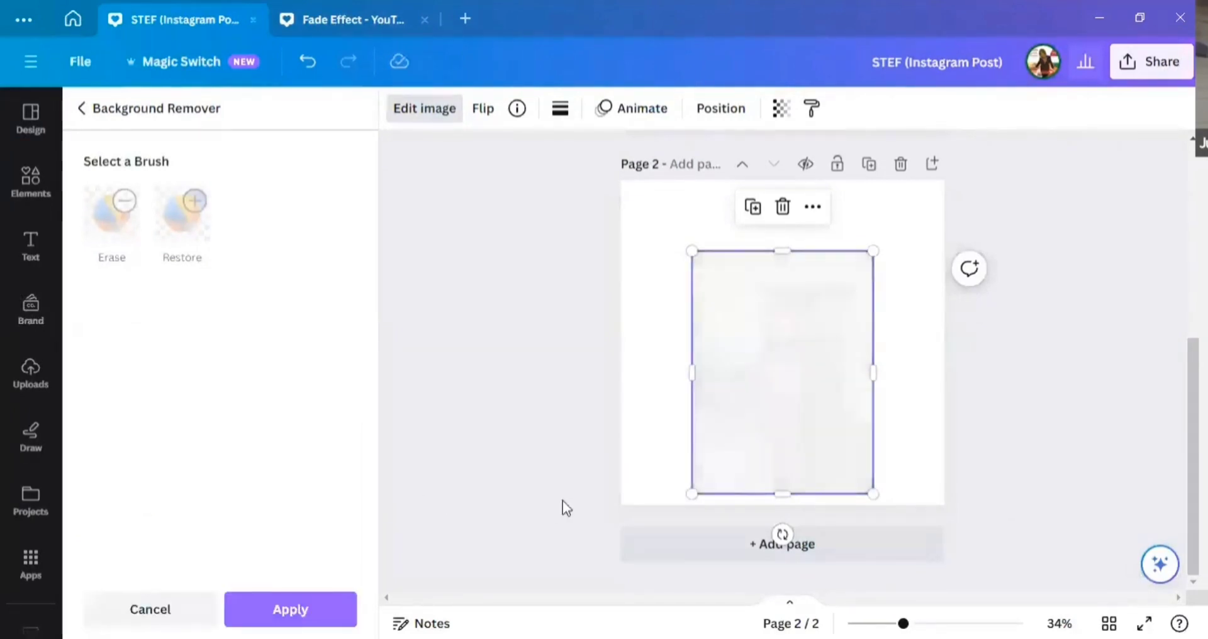
left_click_drag(873, 385, 835, 377)
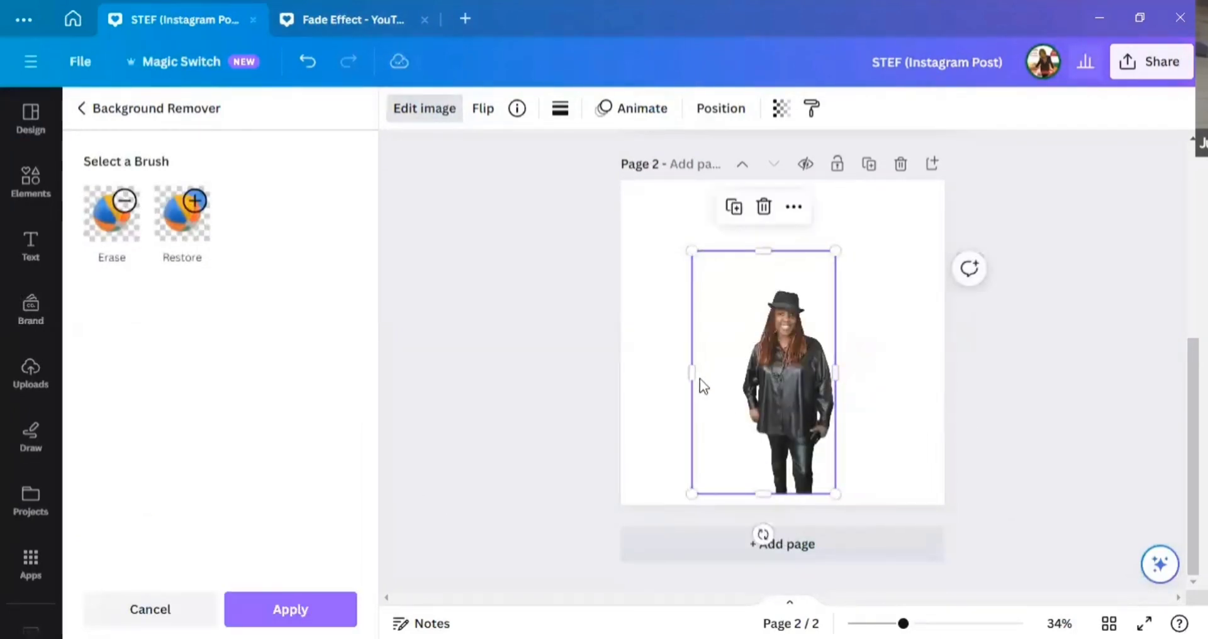
left_click_drag(697, 378, 739, 376)
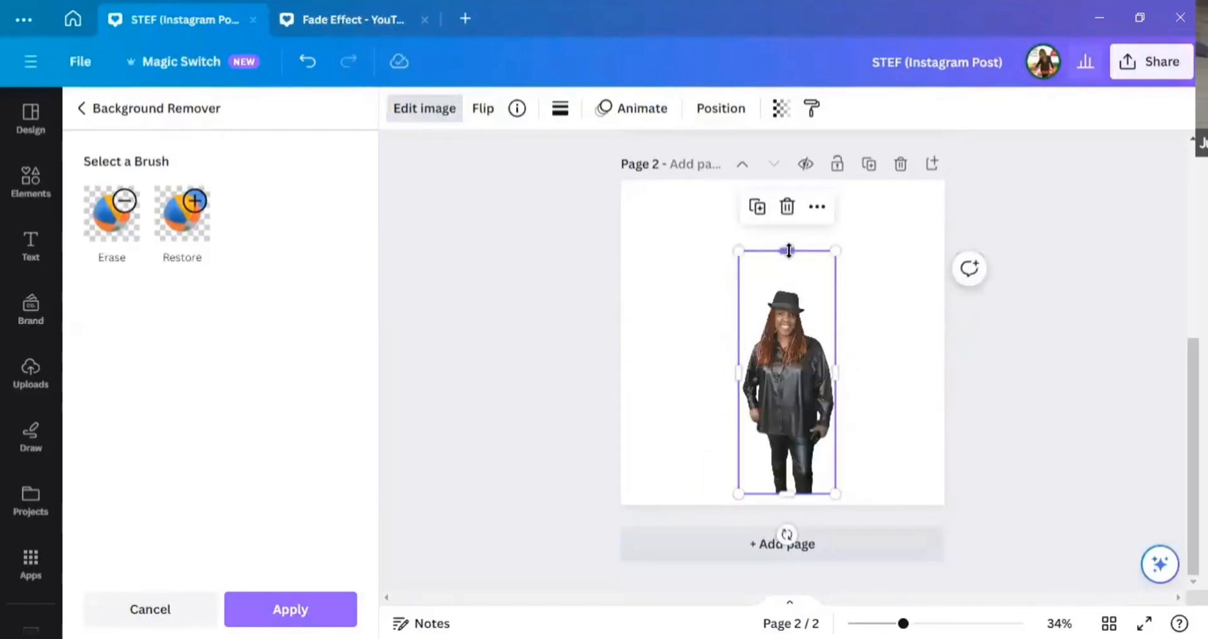
left_click_drag(789, 251, 787, 288)
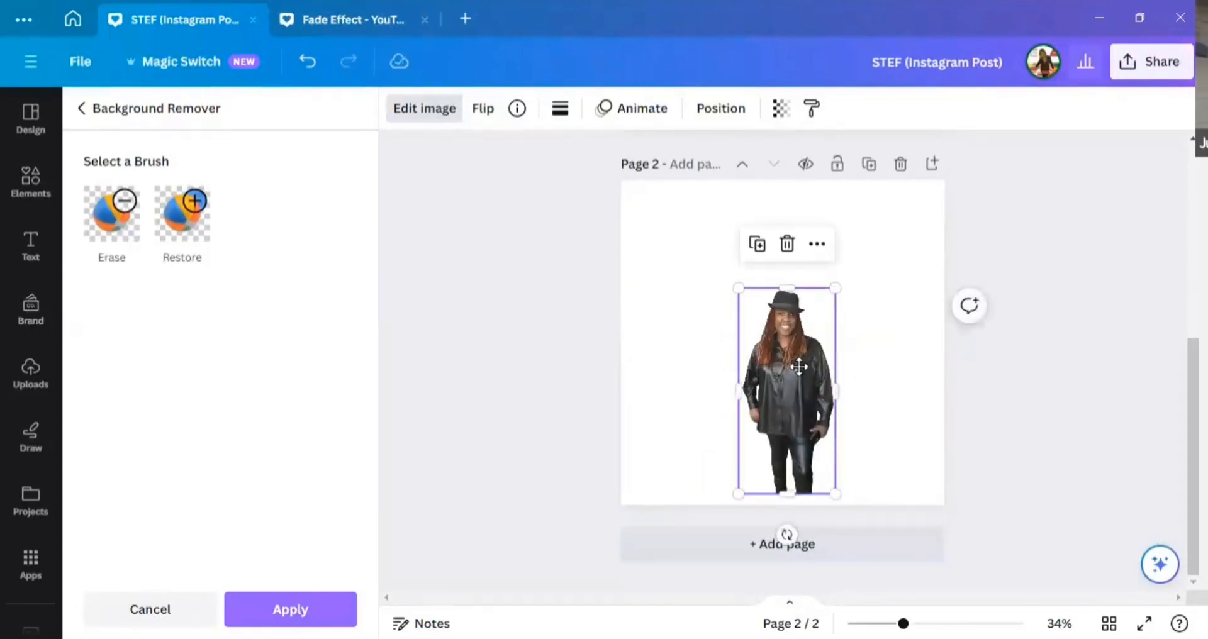
Enlarge the cutout and centre it on the page, with the hat at the upper edge and the legs extending past the lower edge.
left_click_drag(800, 366, 794, 302)
left_click_drag(834, 433, 784, 381)
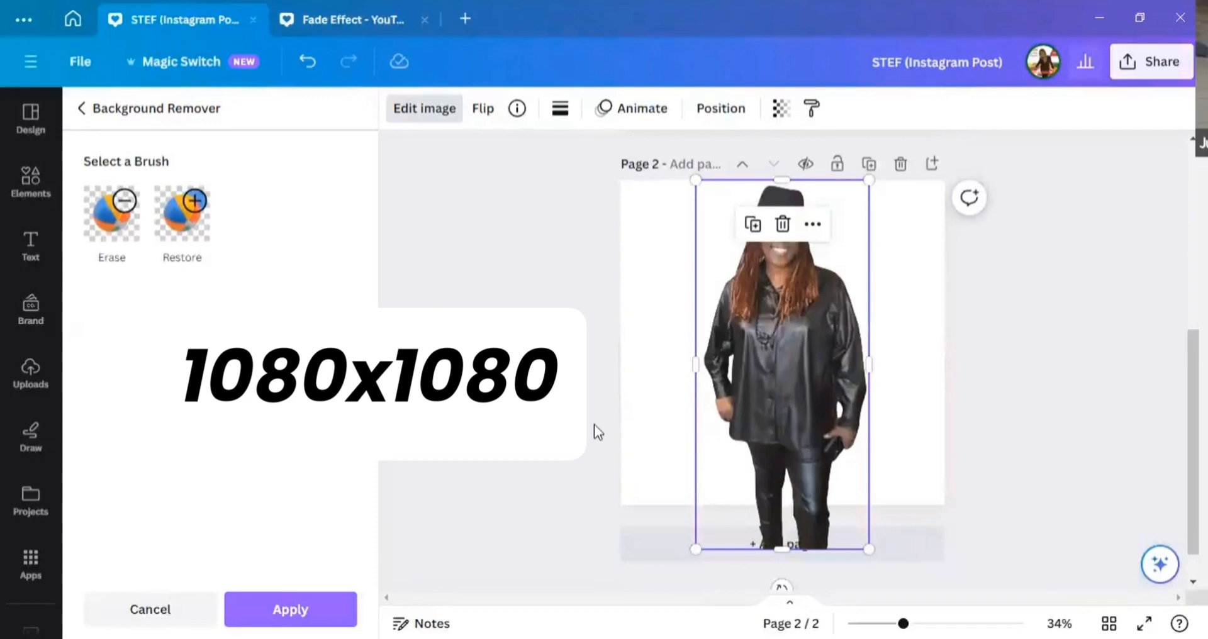
mouse_move(773, 371)
left_mouse_down()
mouse_move(761, 369)
mouse_move(785, 357)
left_mouse_up()
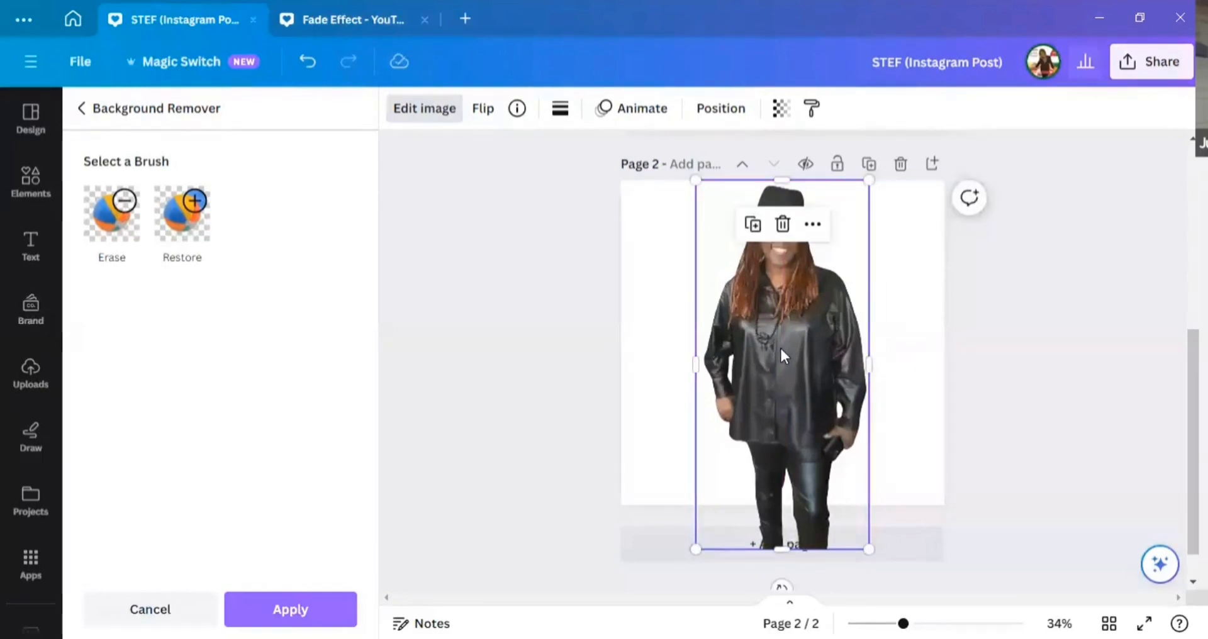
Set the second page's background to the default solid violet and nudge the cutout slightly downward.
left_click(645, 314)
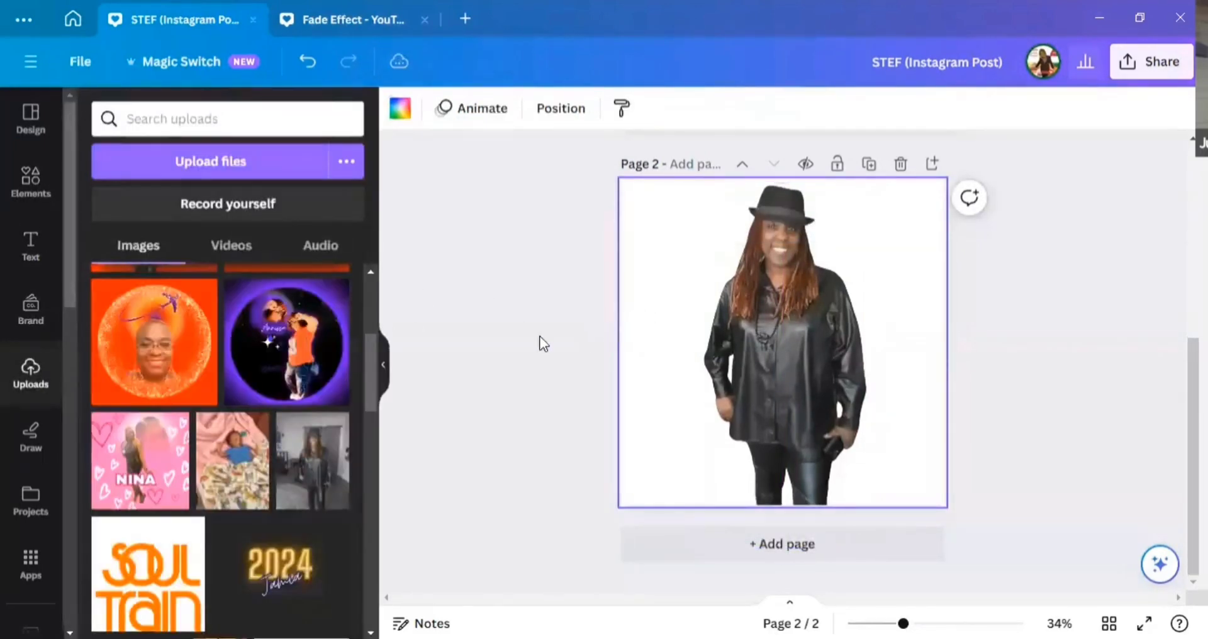
left_click(400, 110)
scroll(214, 419, "down", 2)
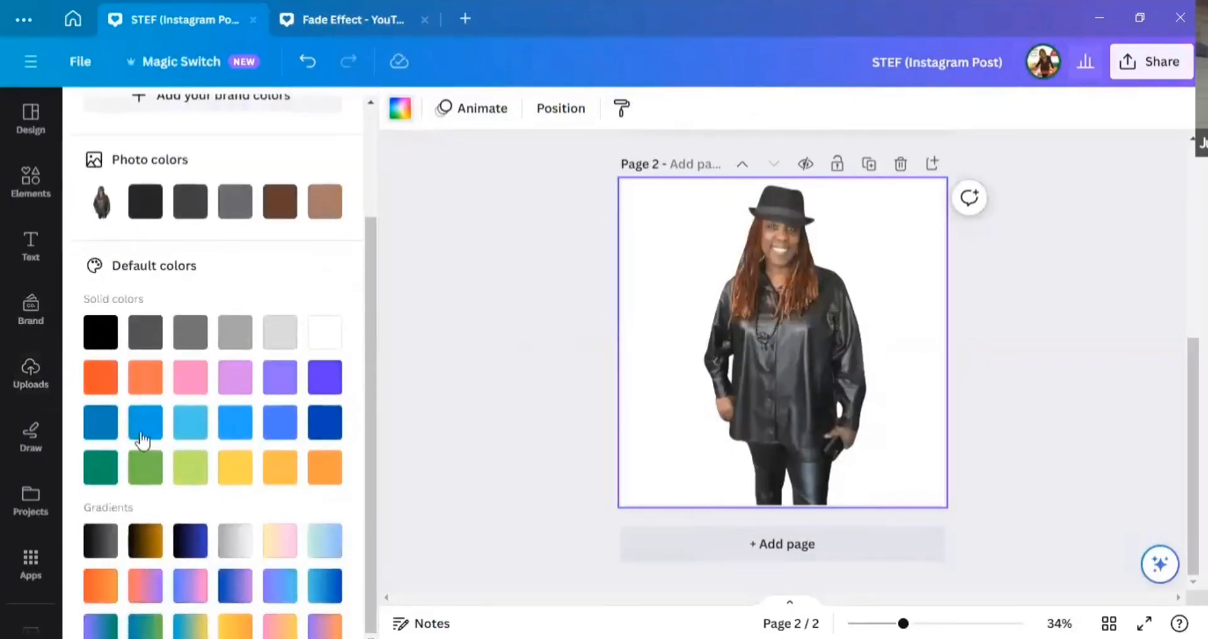
left_click(330, 386)
left_click(779, 352)
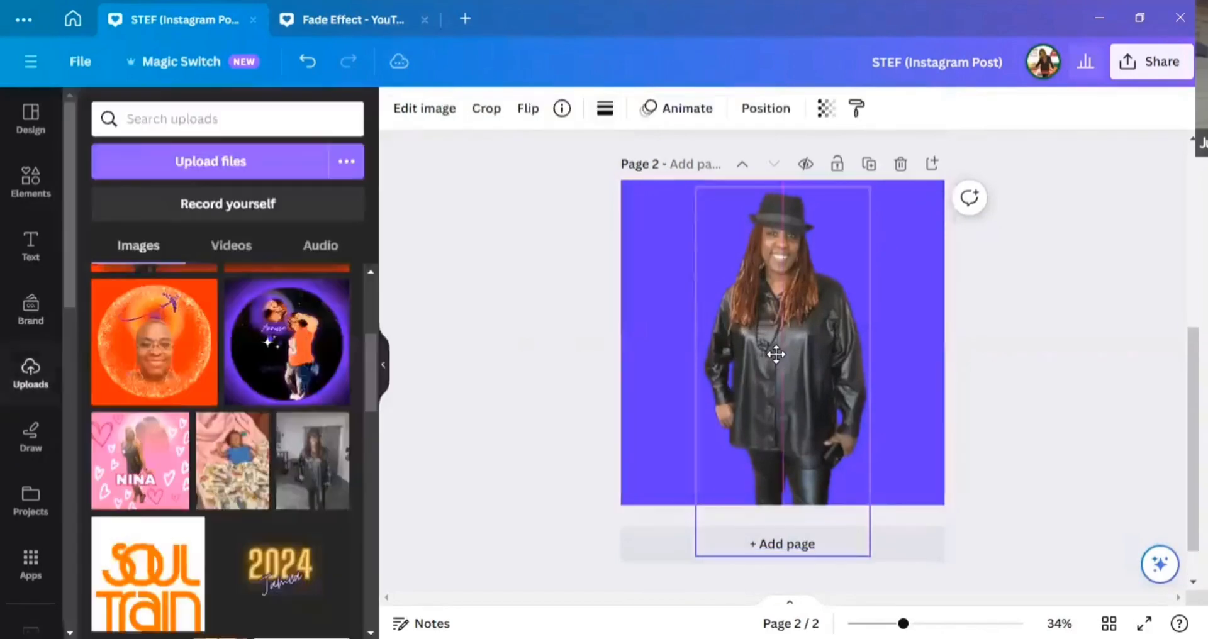
Copy the hex code of the violet page background colour.
left_click(638, 233)
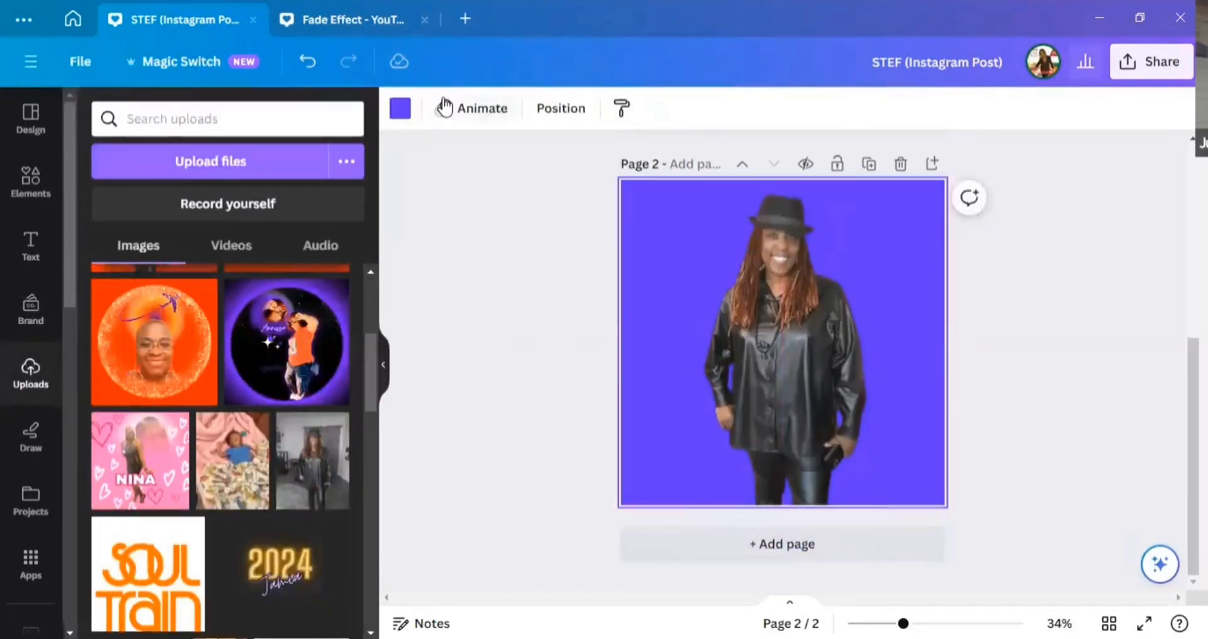
left_click(400, 111)
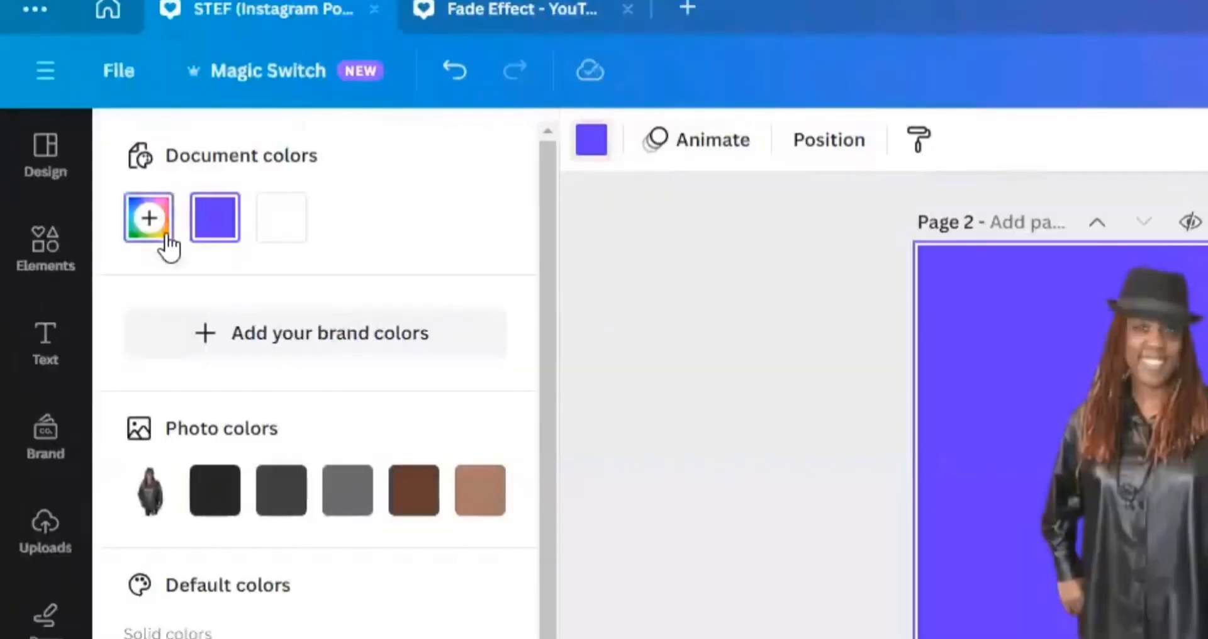
left_click(162, 230)
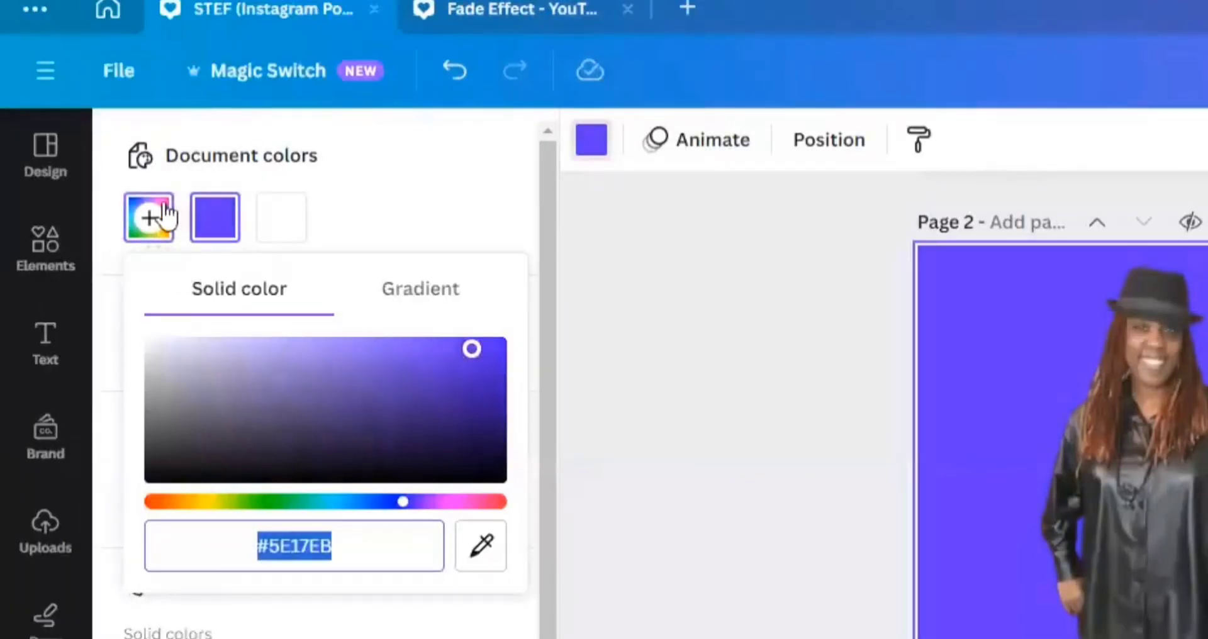
right_click(306, 544)
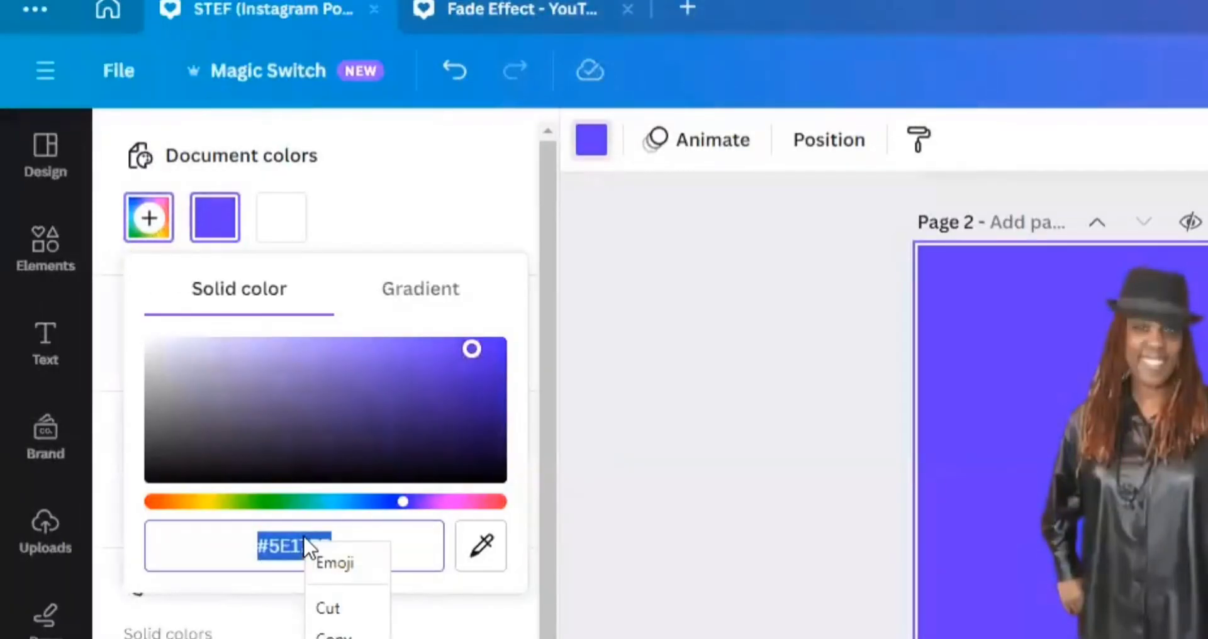
left_click(333, 635)
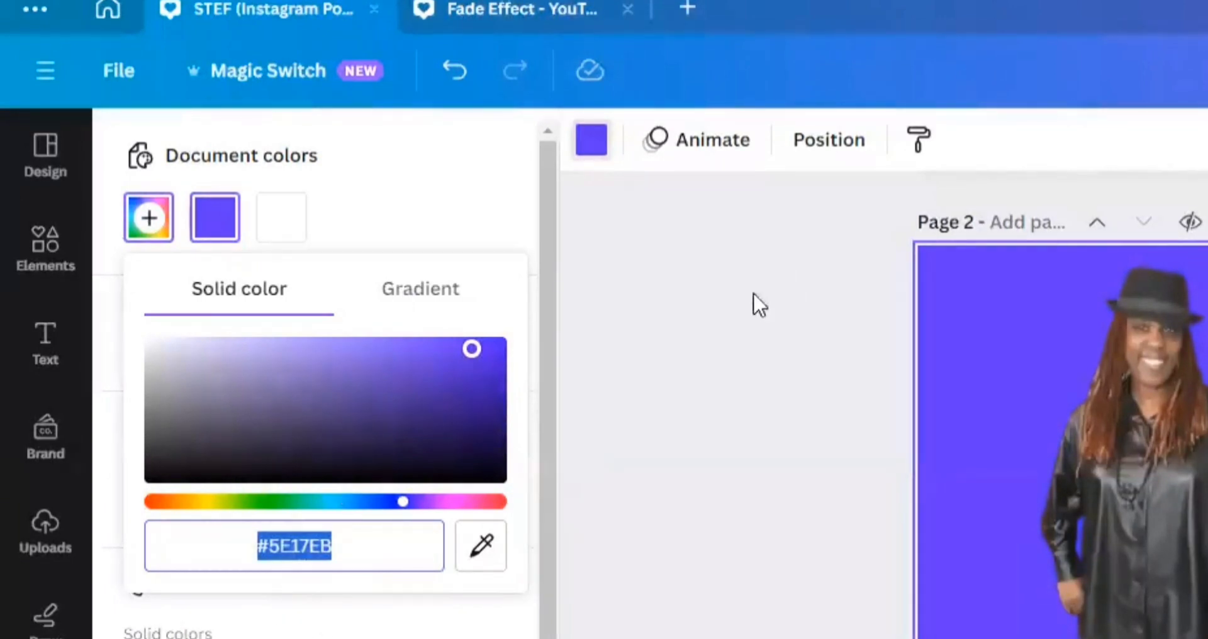
left_click(737, 343)
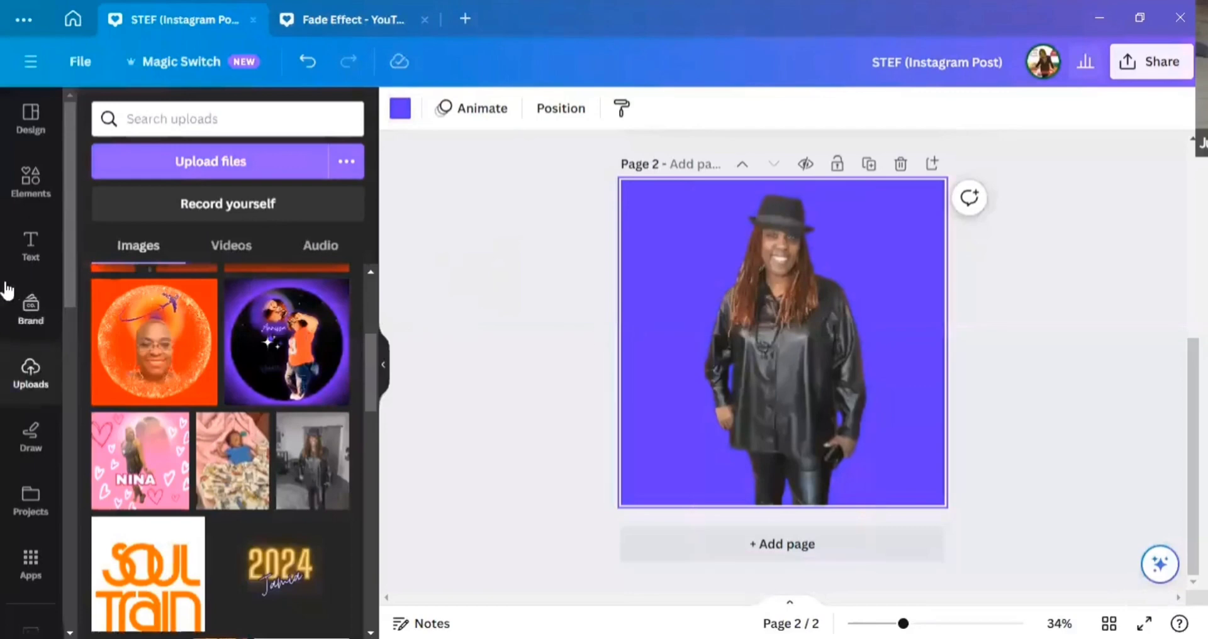
Search the elements for "radial gradient illusion" and add the orange circular gradient graphic with the purple centre.
left_click(35, 185)
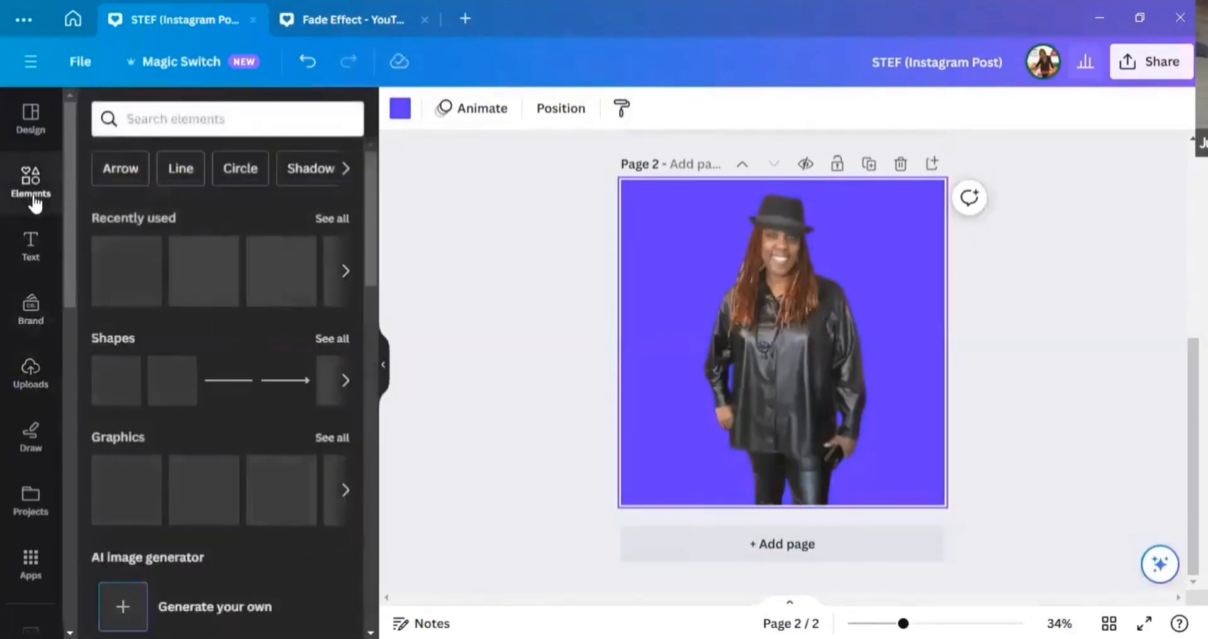
left_click(203, 118)
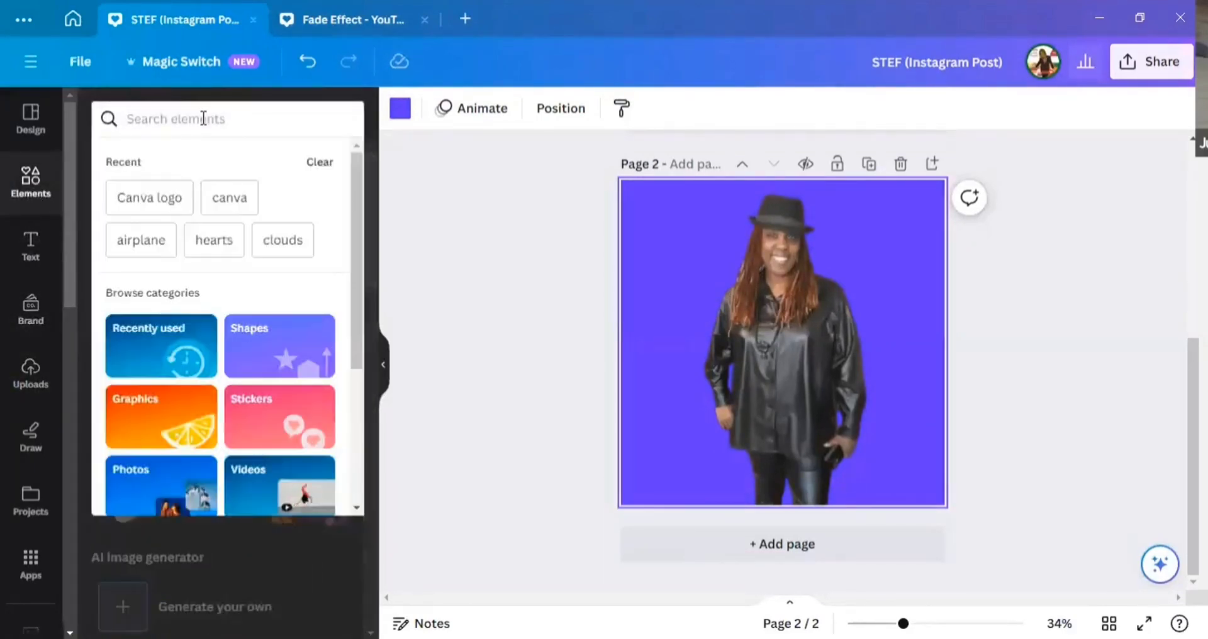
type("gradient")
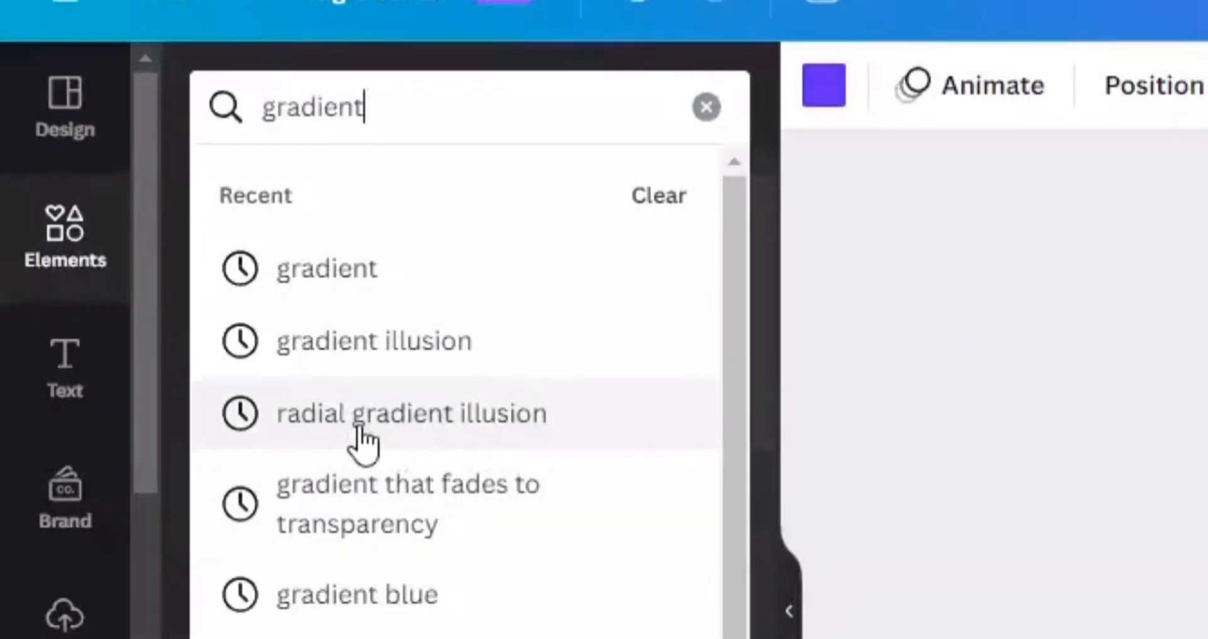
left_click(381, 429)
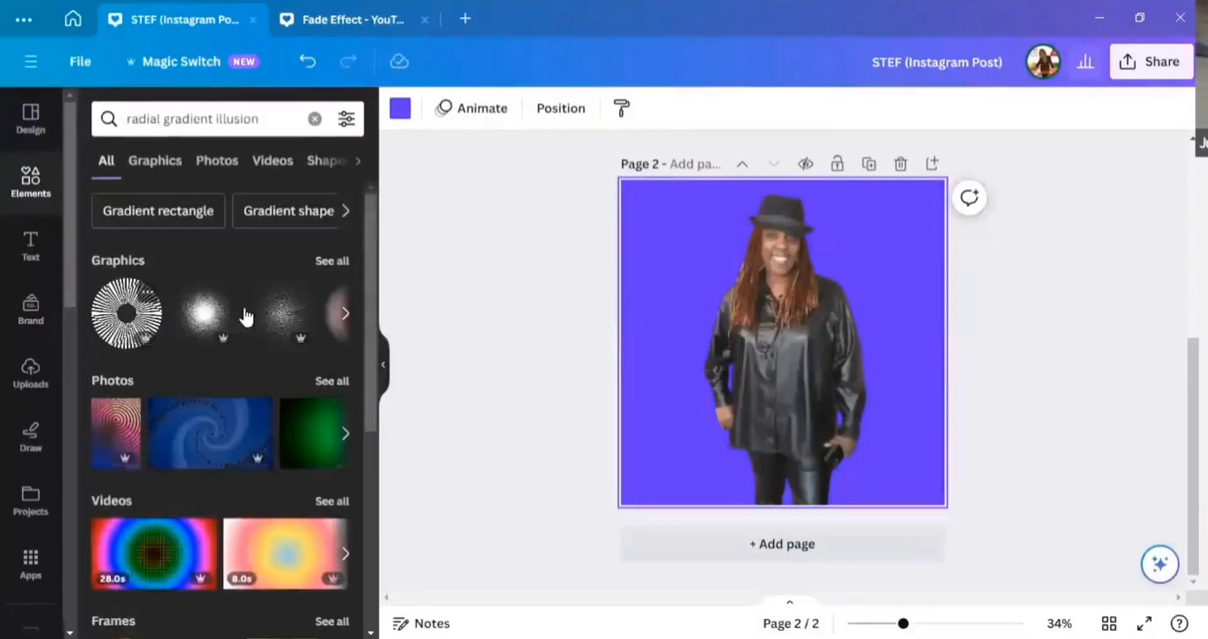
left_click(328, 262)
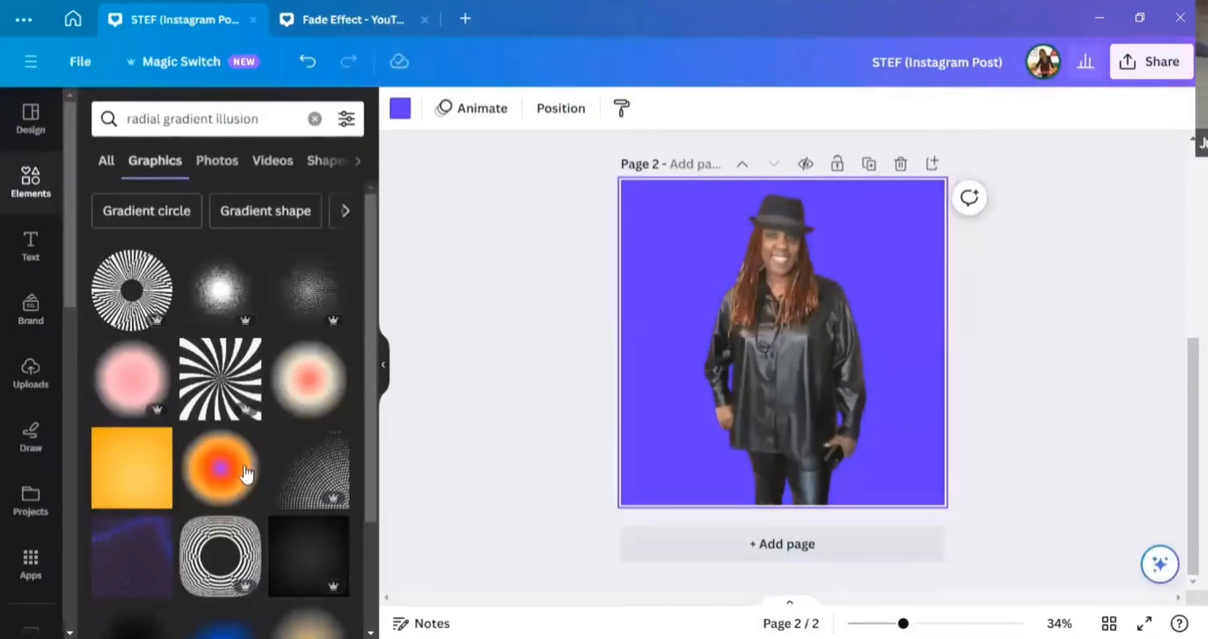
left_click(220, 487)
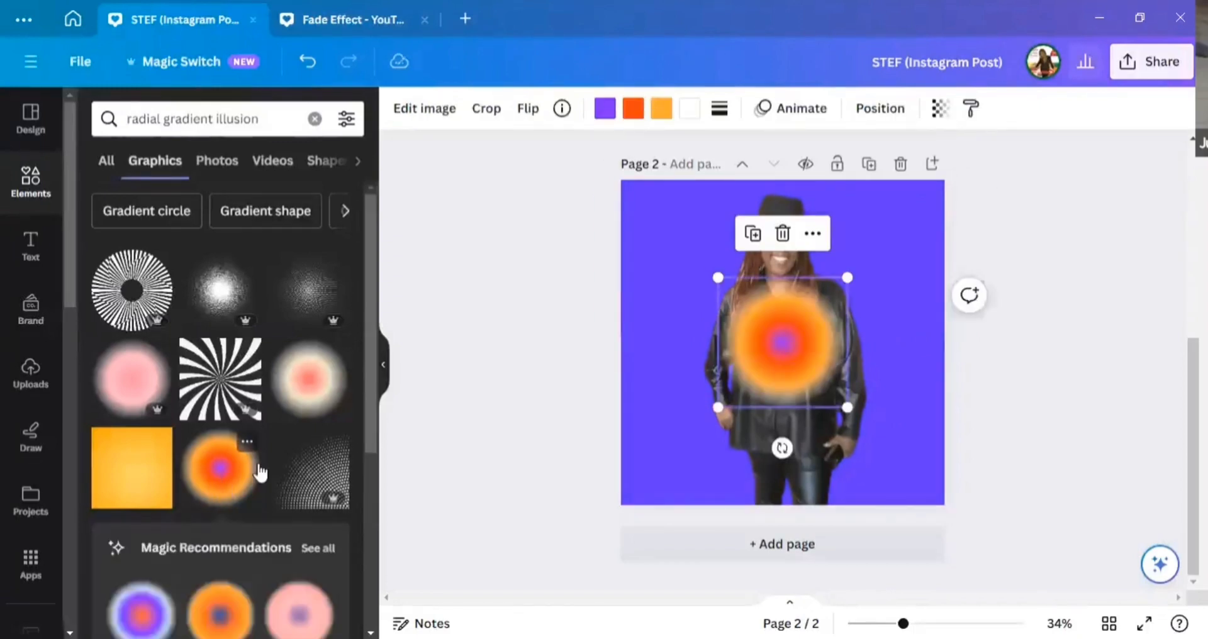
Enlarge the circular gradient, position it over the woman's head, and shift the cutout lower on the page.
left_click_drag(817, 365, 802, 284)
left_click_drag(832, 328, 879, 373)
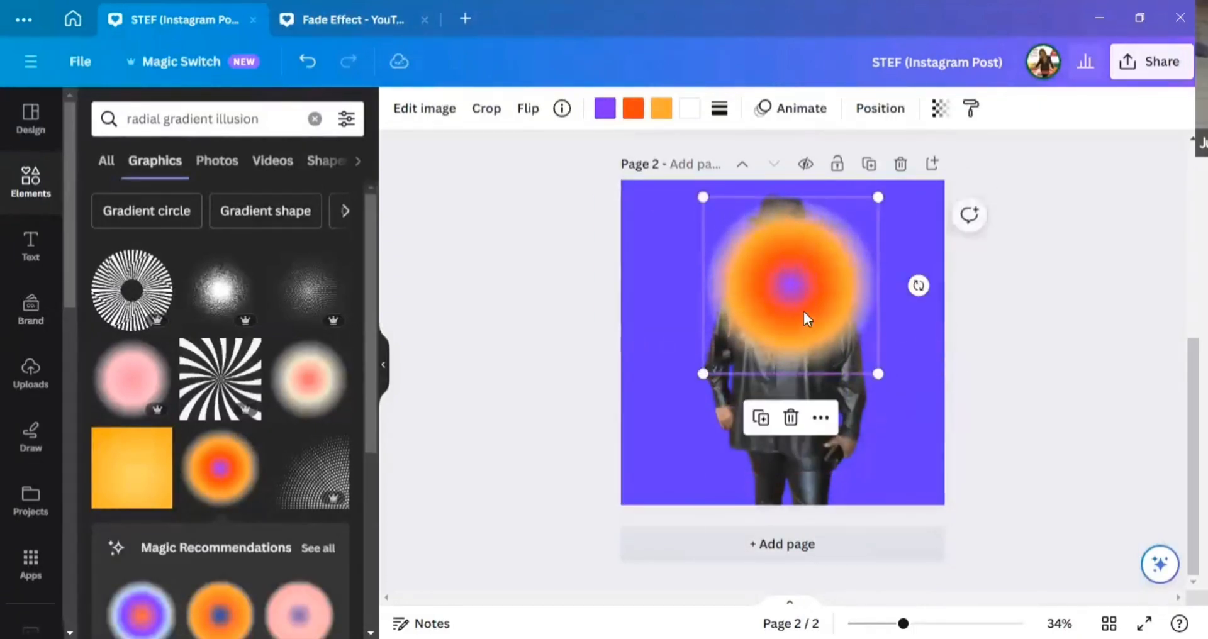
left_click_drag(803, 314, 795, 299)
left_click_drag(819, 418, 820, 447)
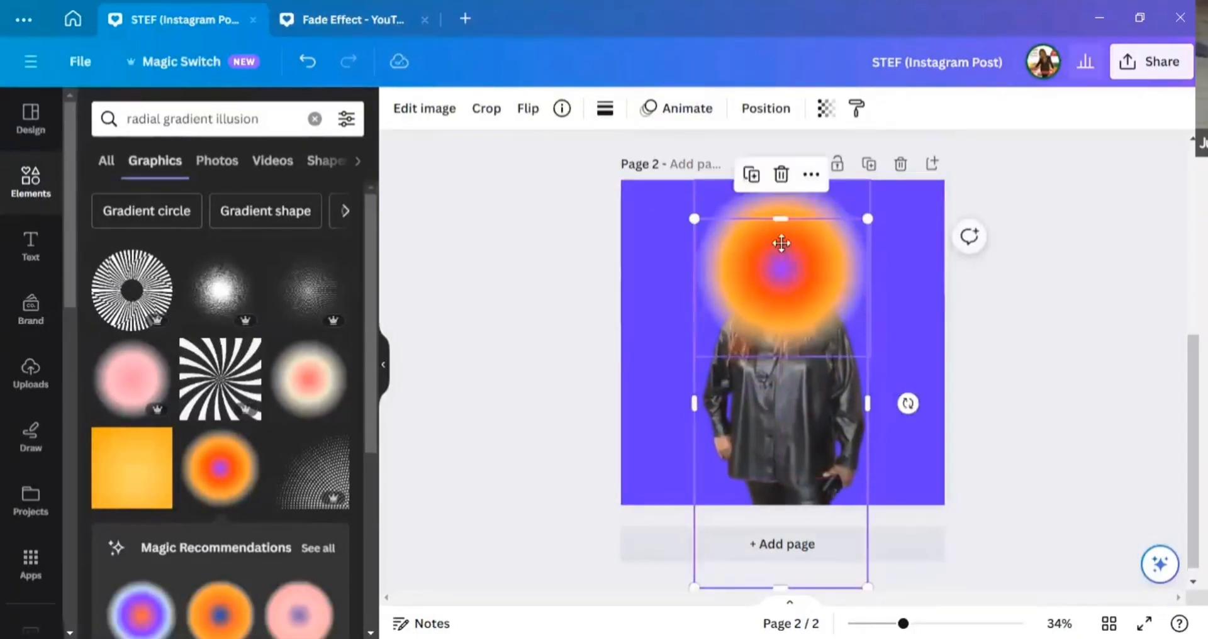
left_click_drag(783, 243, 793, 245)
left_click(794, 277)
left_click_drag(796, 284, 797, 280)
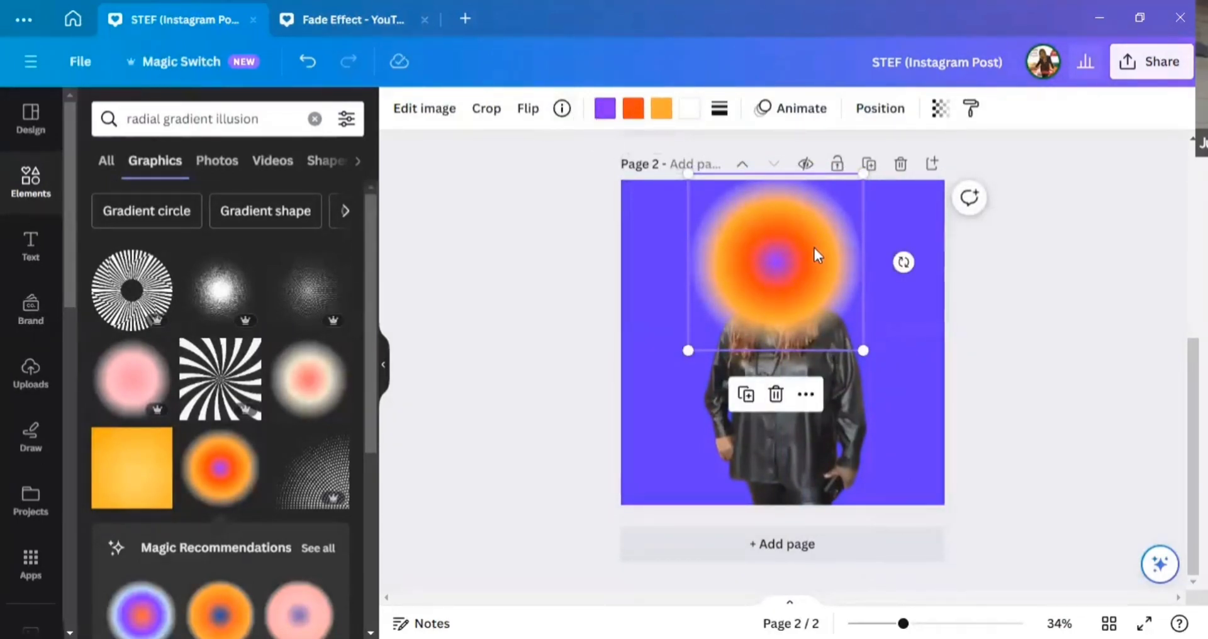
left_click_drag(812, 252, 818, 250)
Reorder the layers so the woman's cutout sits in front of the orange circular gradient.
left_click(828, 459)
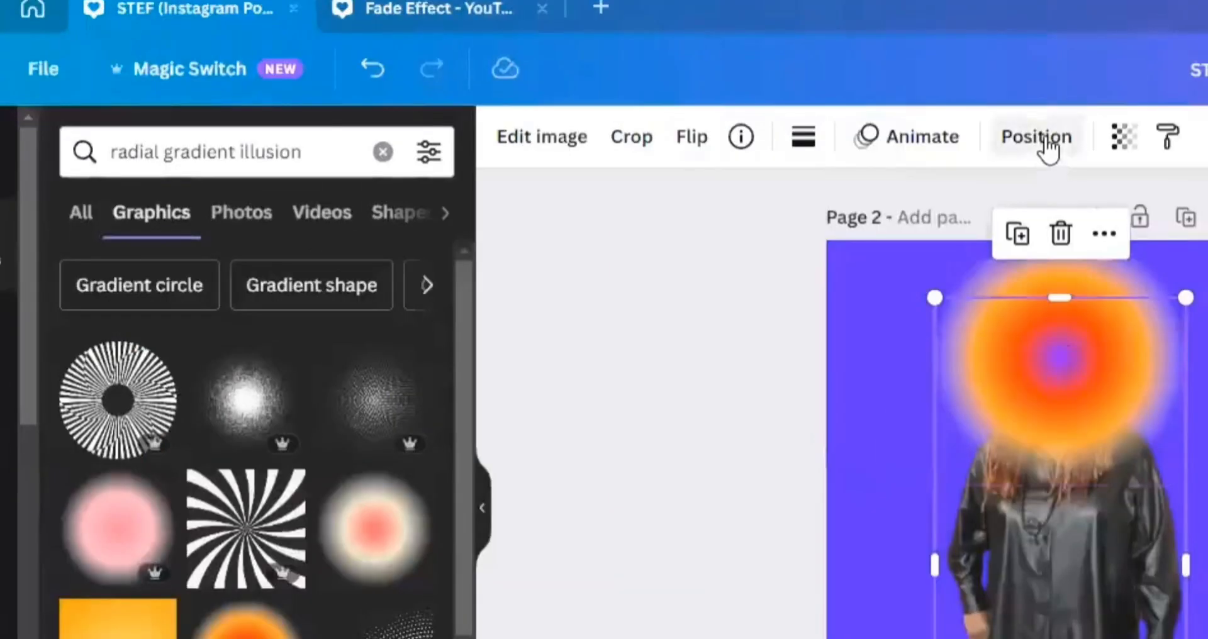
left_click(1045, 141)
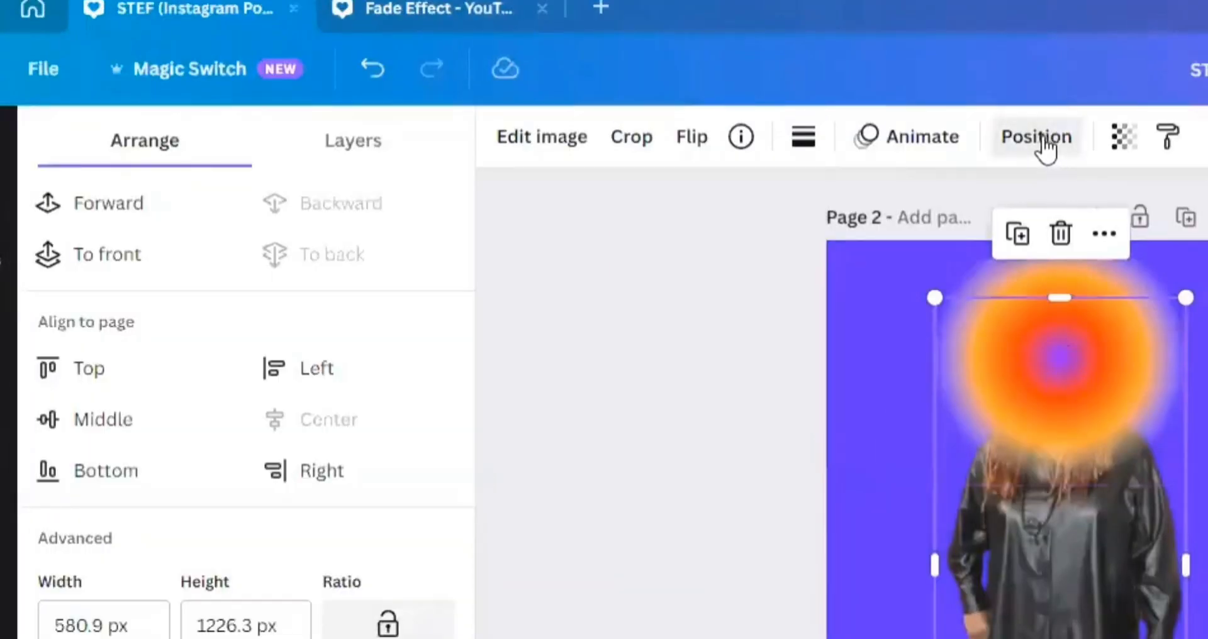
left_click(376, 153)
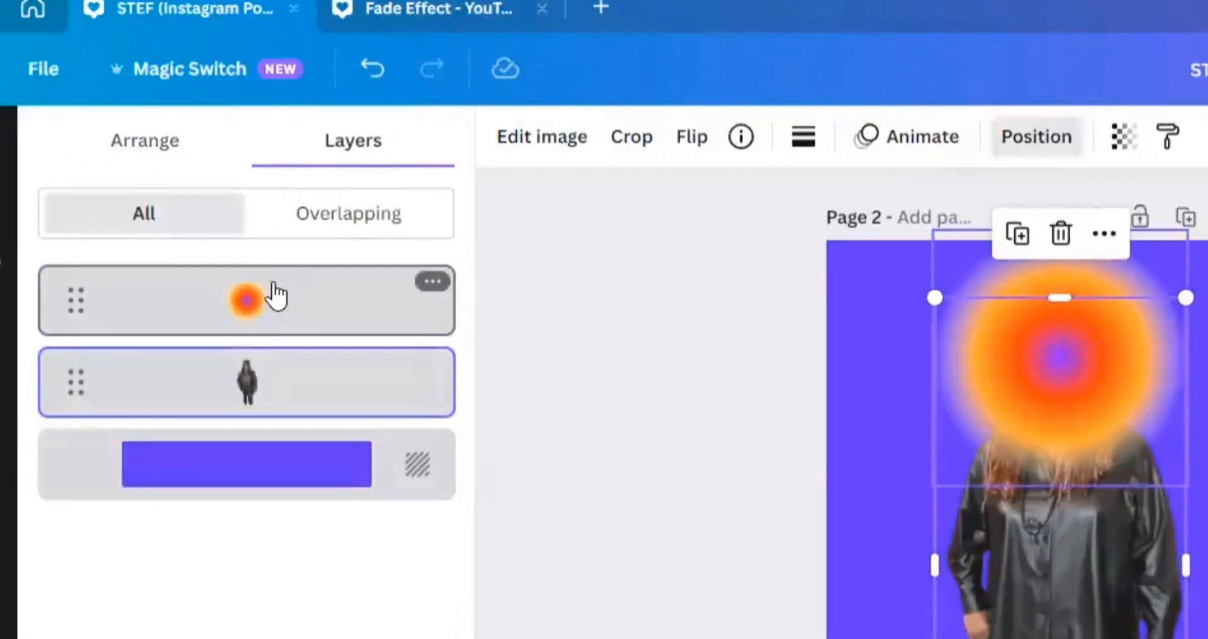
left_click_drag(257, 399, 280, 343)
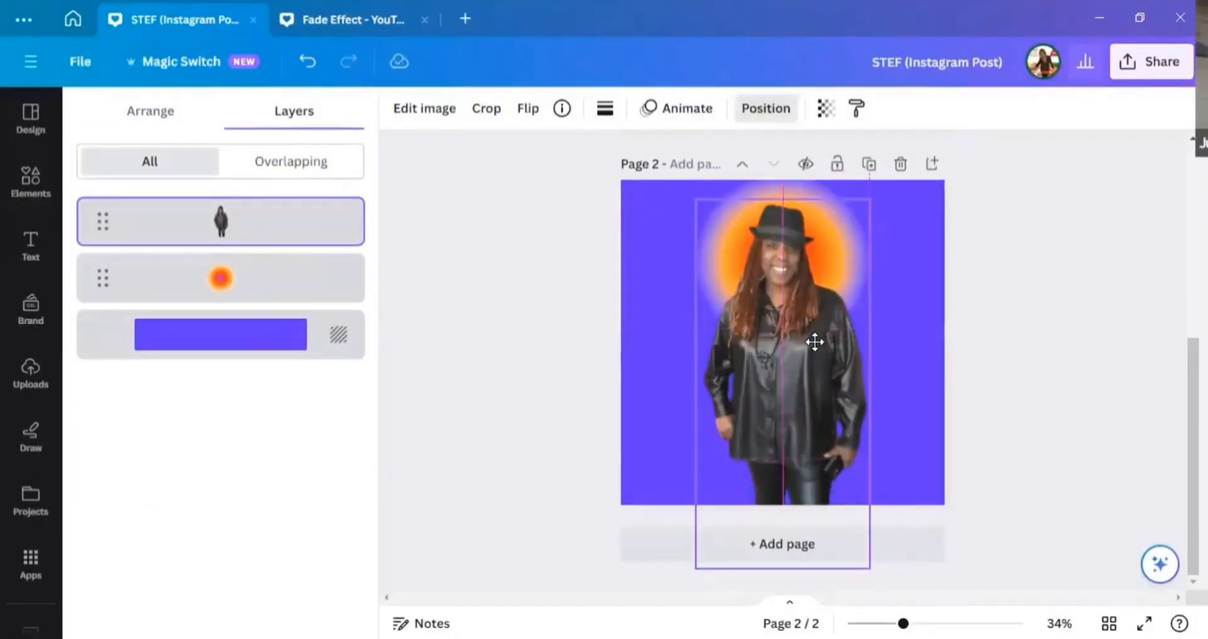
Lower the woman's cutout slightly in front of the circular gradient, keeping it horizontally centred on the page.
left_click_drag(830, 306, 835, 312)
left_click(666, 238)
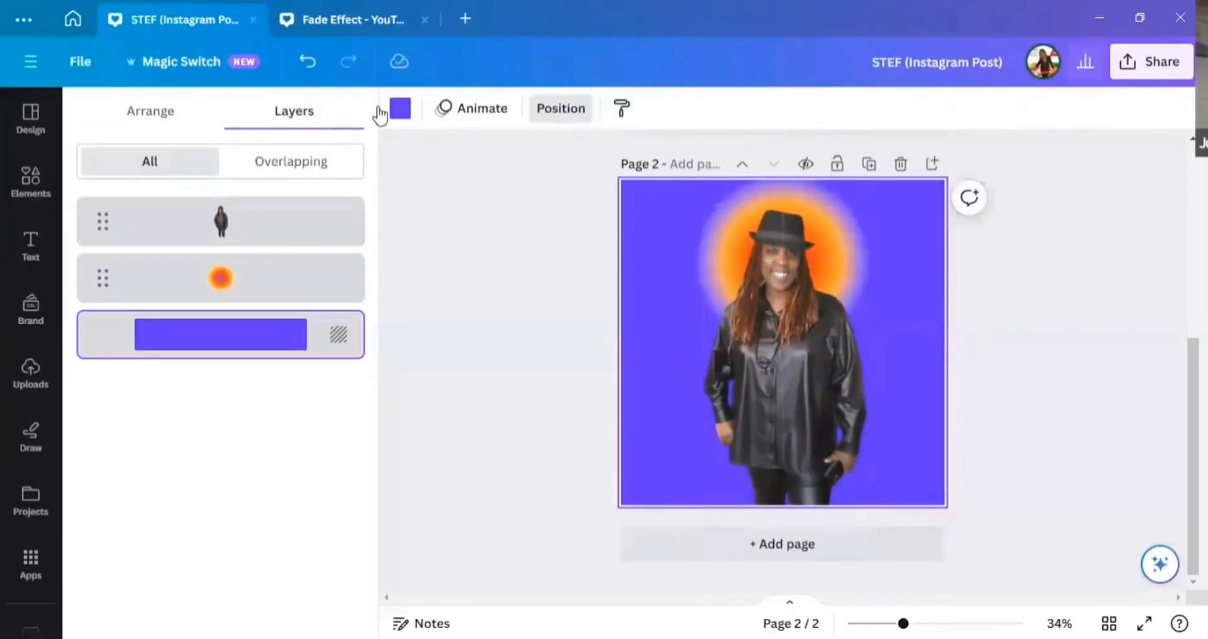
left_click(712, 233)
left_click(793, 437)
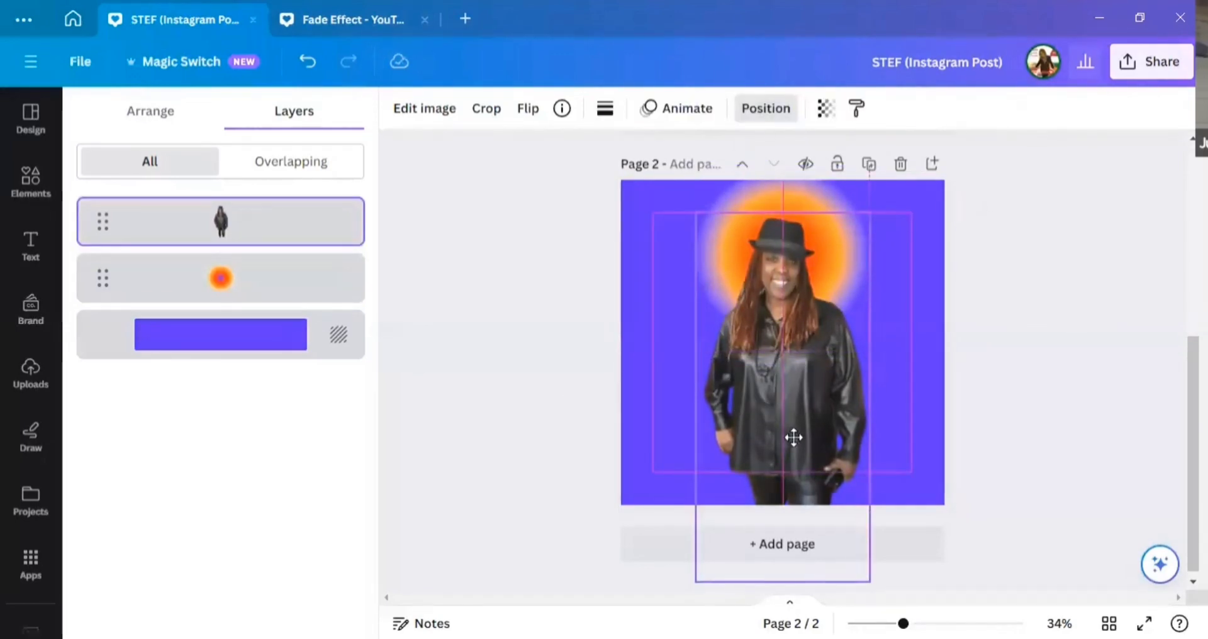
left_click(983, 340)
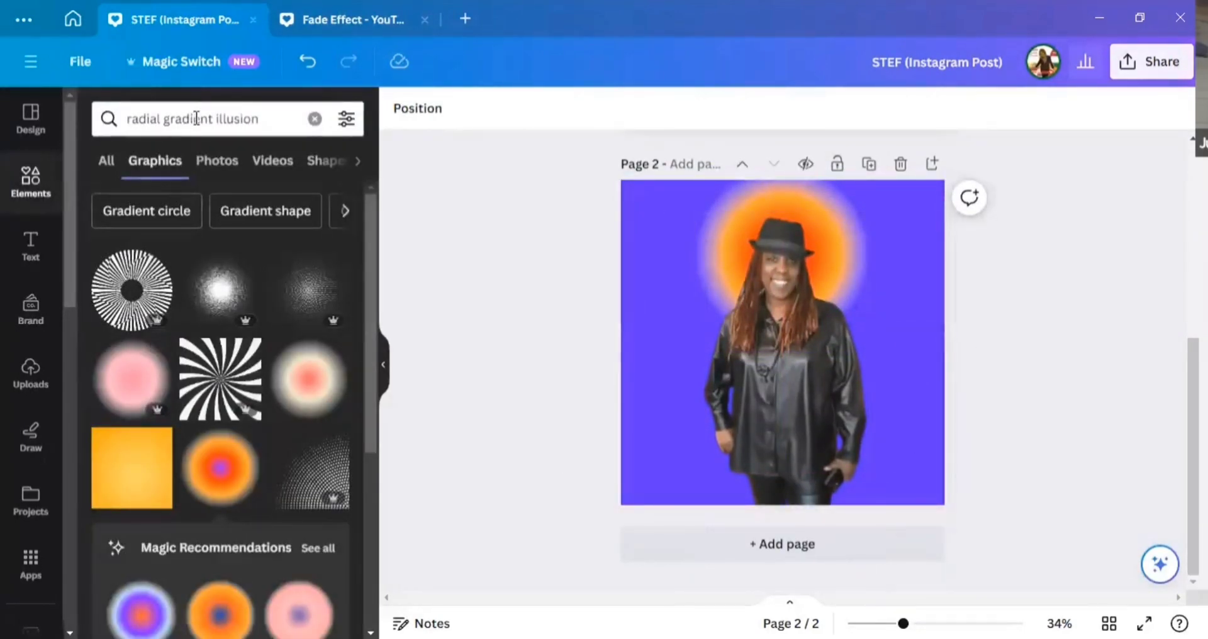
Search the graphics for "gradient", add the orange fade-to-transparent gradient, and align it with the page's left edge over the woman's torso.
left_click_drag(260, 118, 105, 132)
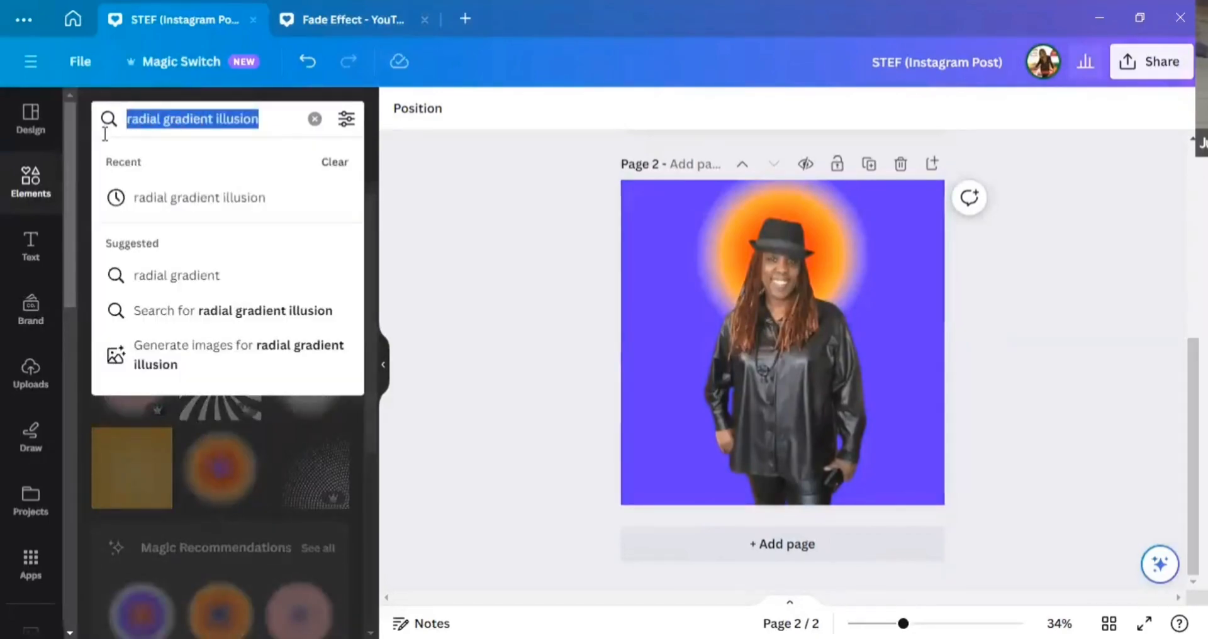
type("gra")
type("dient")
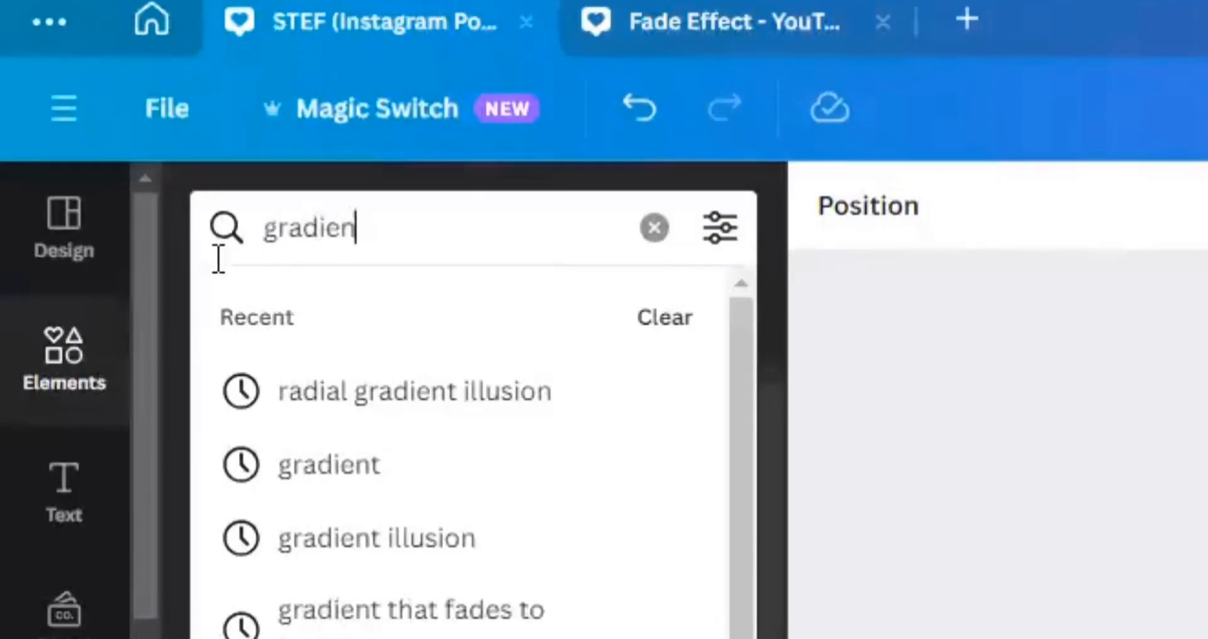
key("Return")
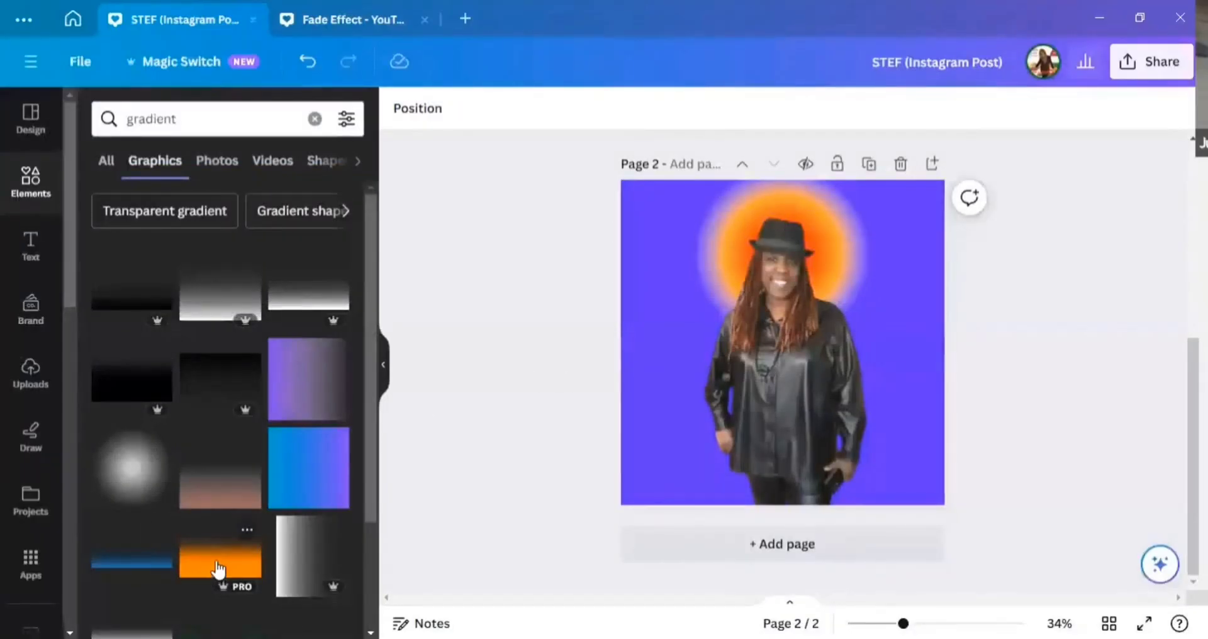
left_click(219, 569)
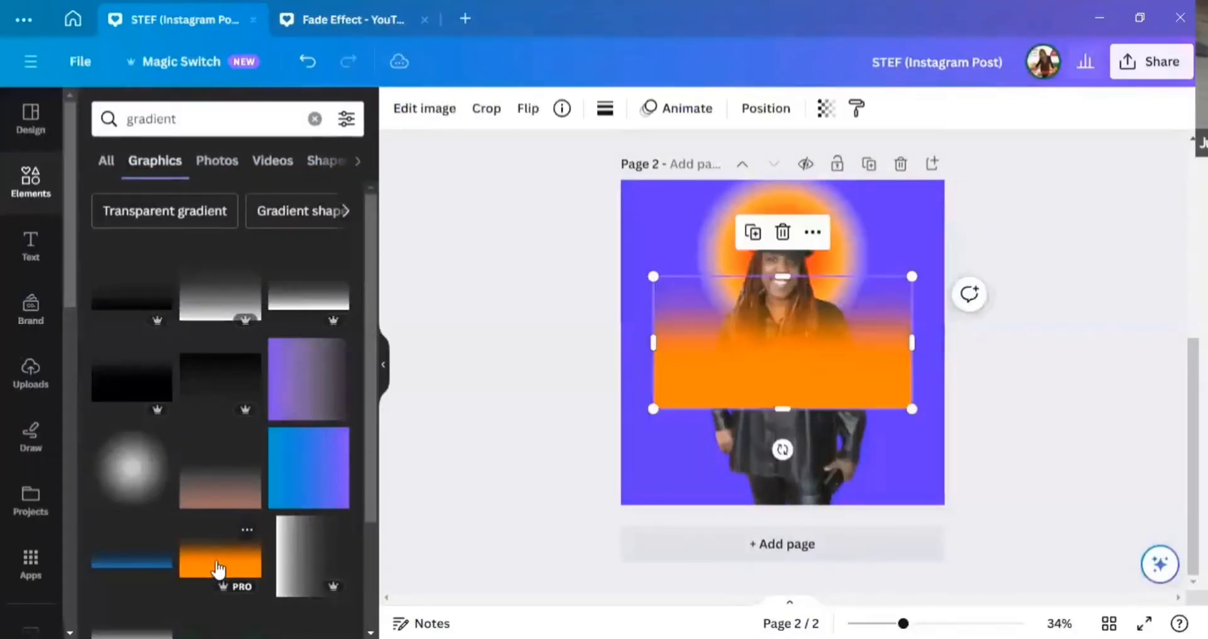
left_click_drag(754, 375, 725, 371)
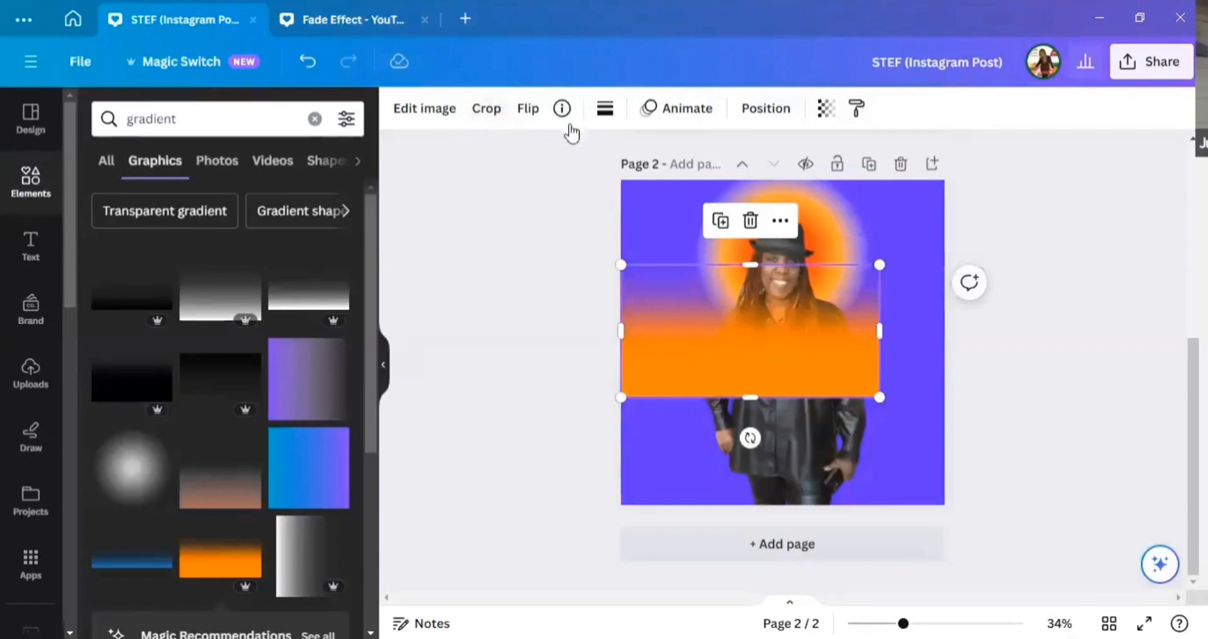
left_click(539, 233)
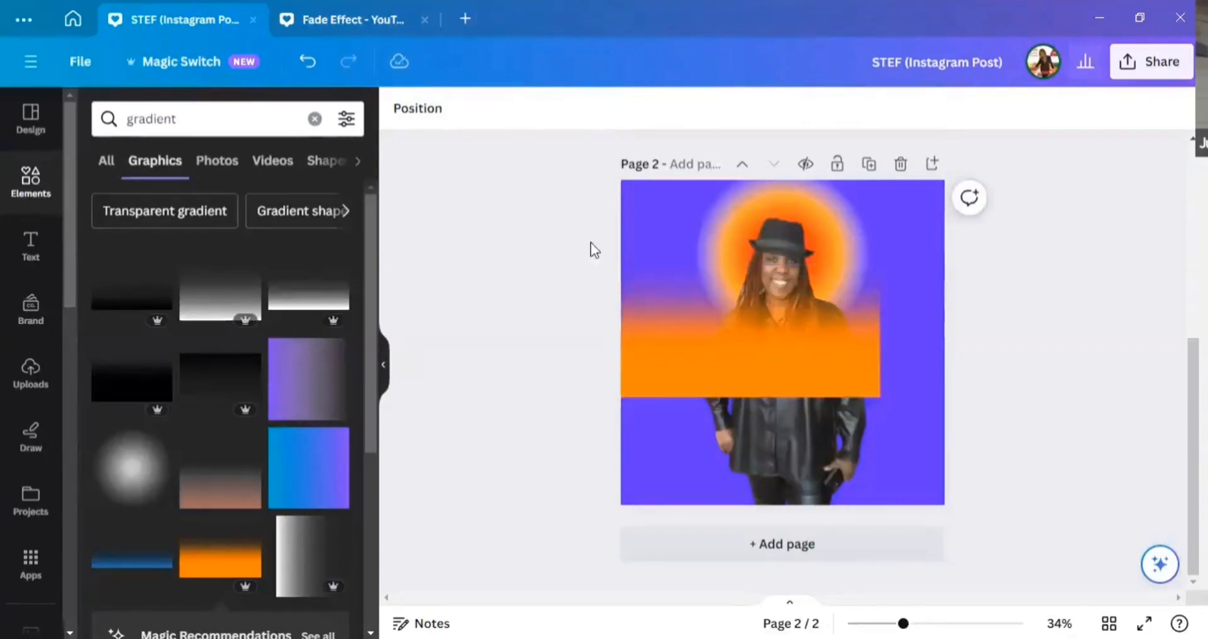
Apply the Cherry duotone effect to the orange fade gradient and open its colour controls.
left_click(697, 363)
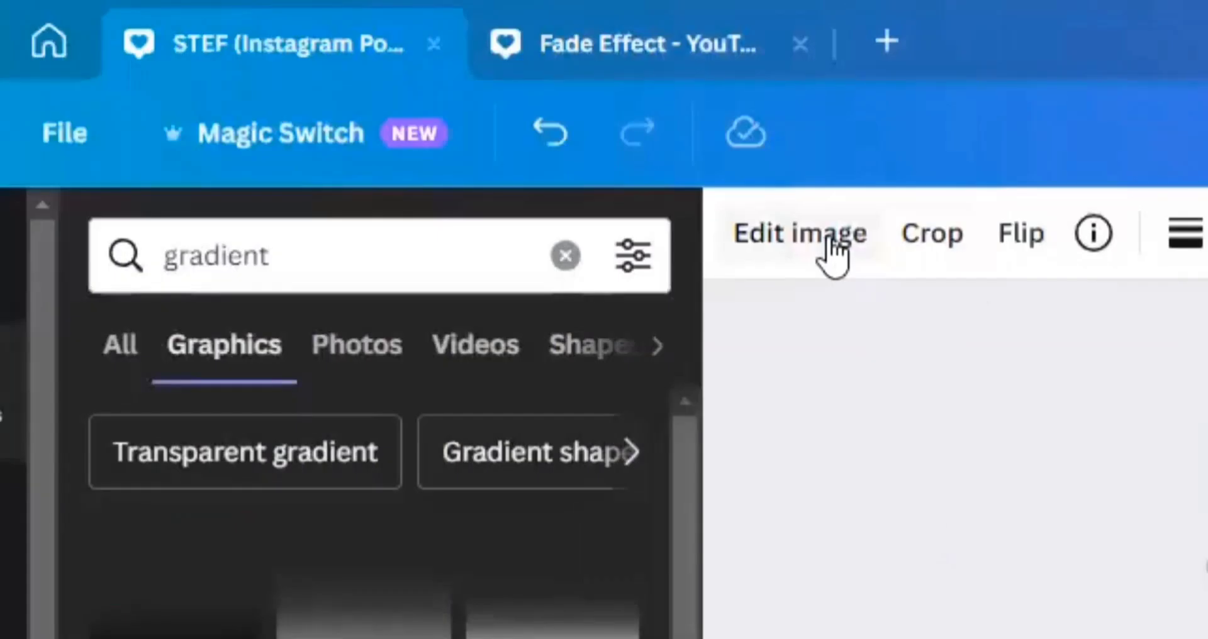
left_click(439, 119)
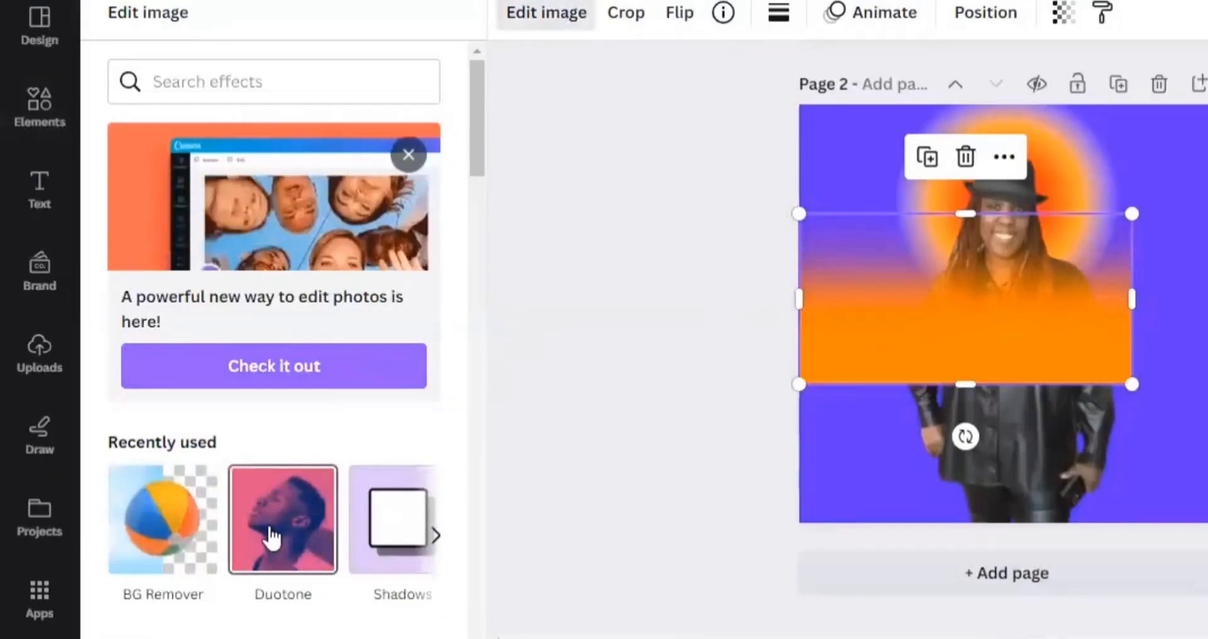
left_click(272, 538)
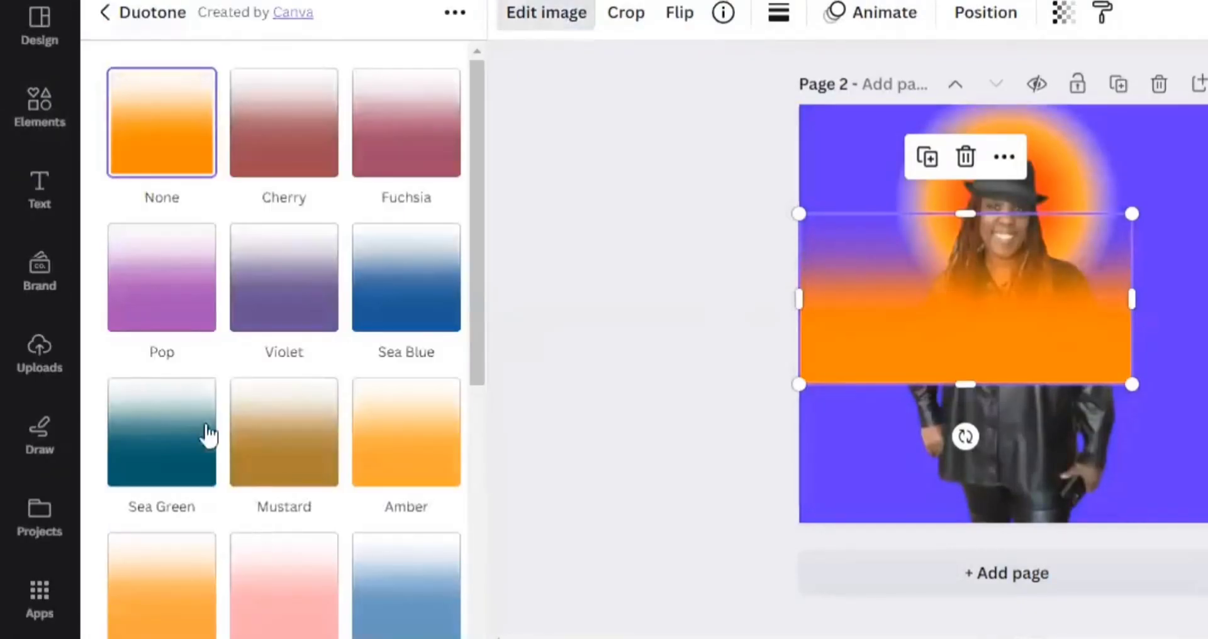
left_click(306, 146)
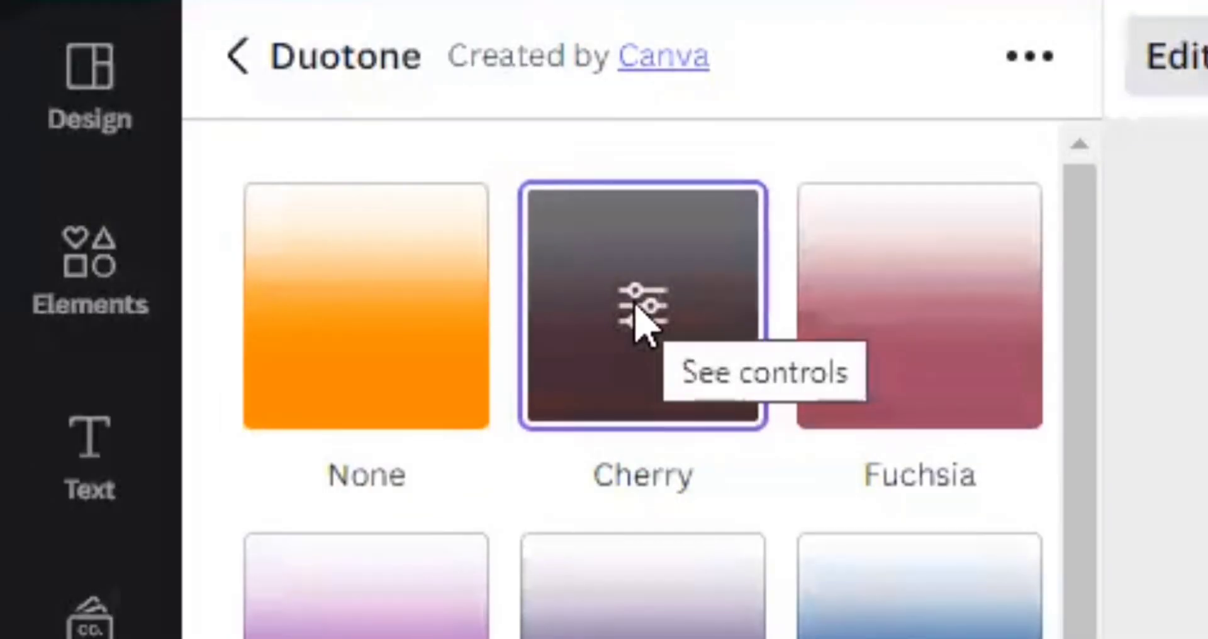
left_click(282, 124)
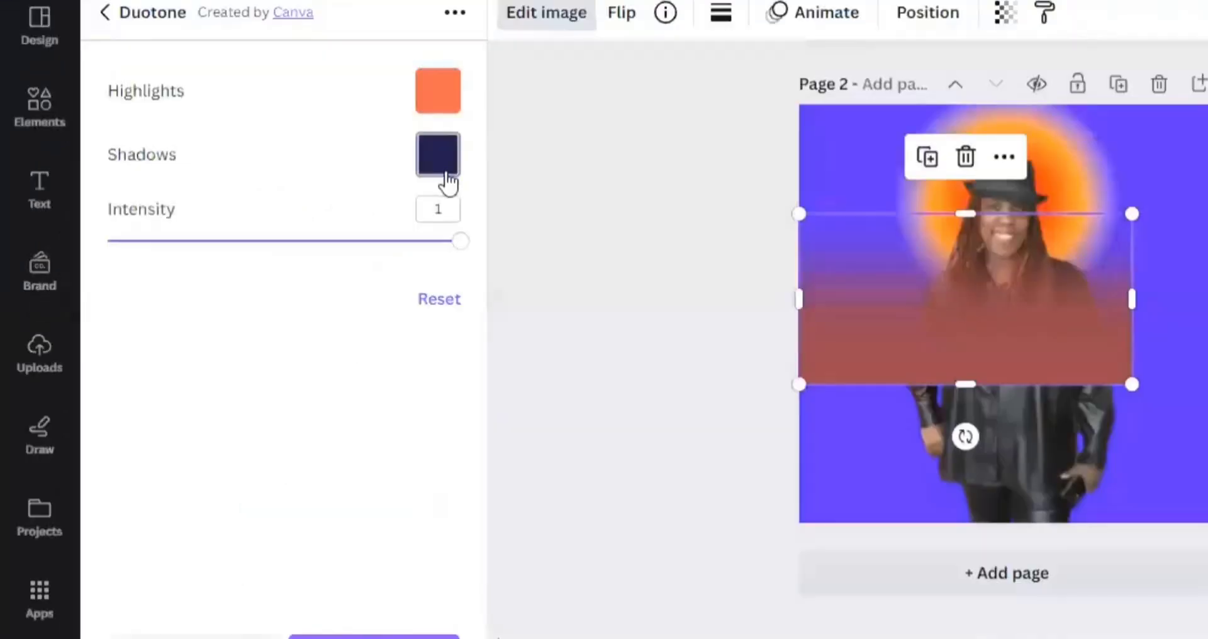
Set both the duotone highlights and shadows to the document's violet #5e17eb.
left_click(438, 112)
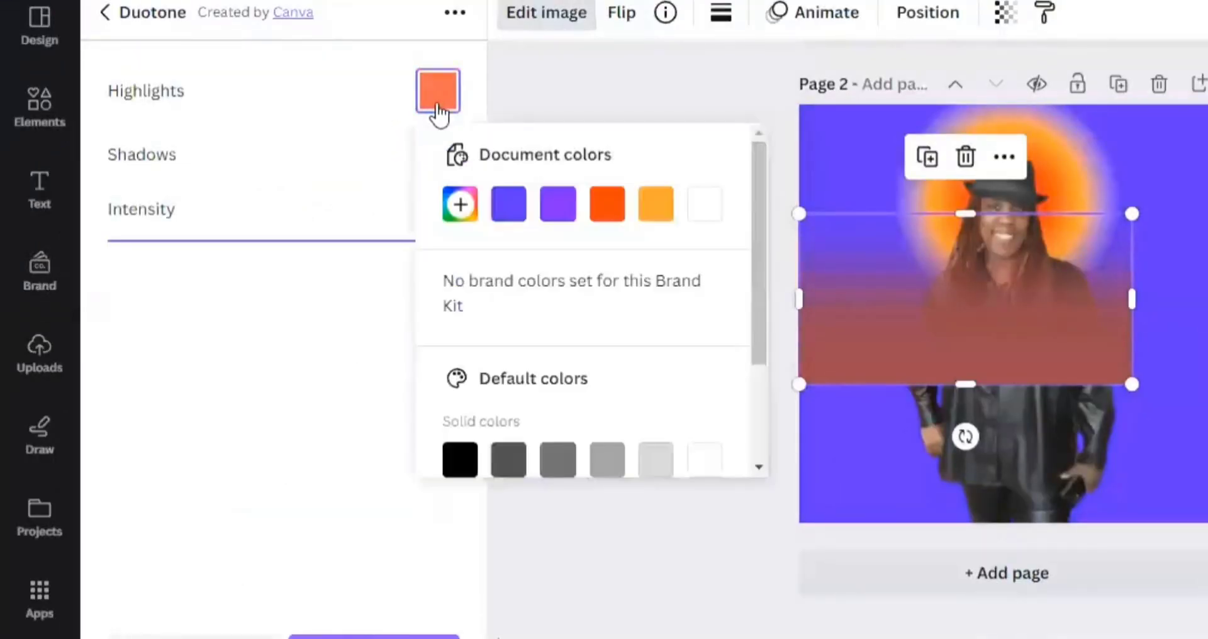
left_click(508, 223)
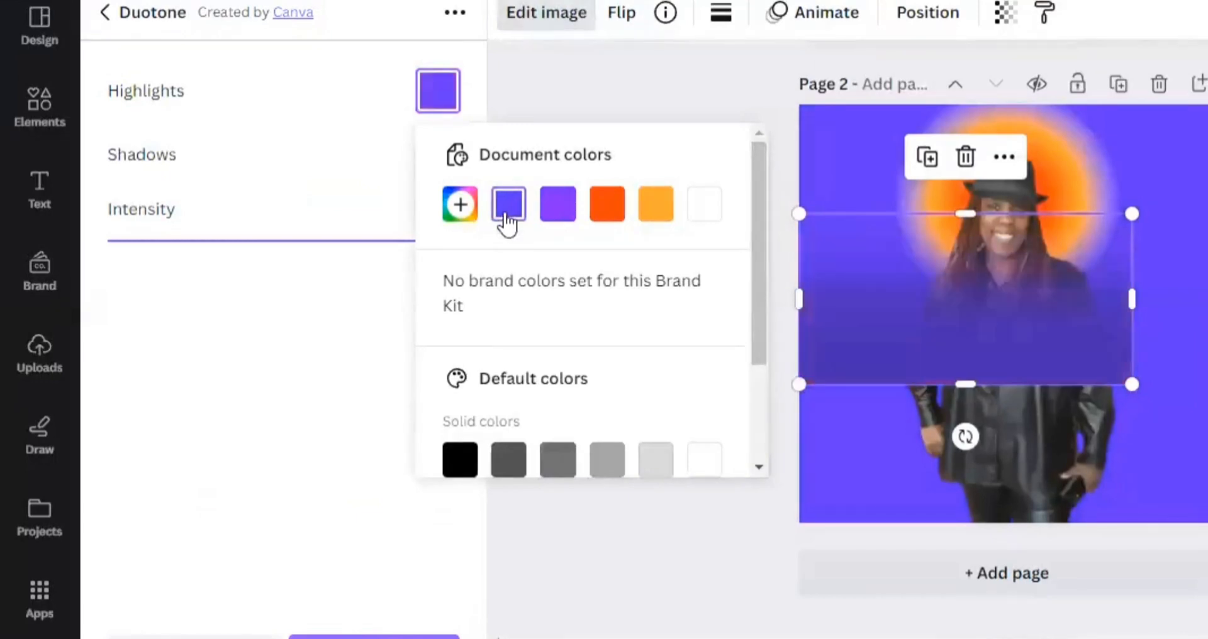
left_click(378, 220)
left_click(443, 166)
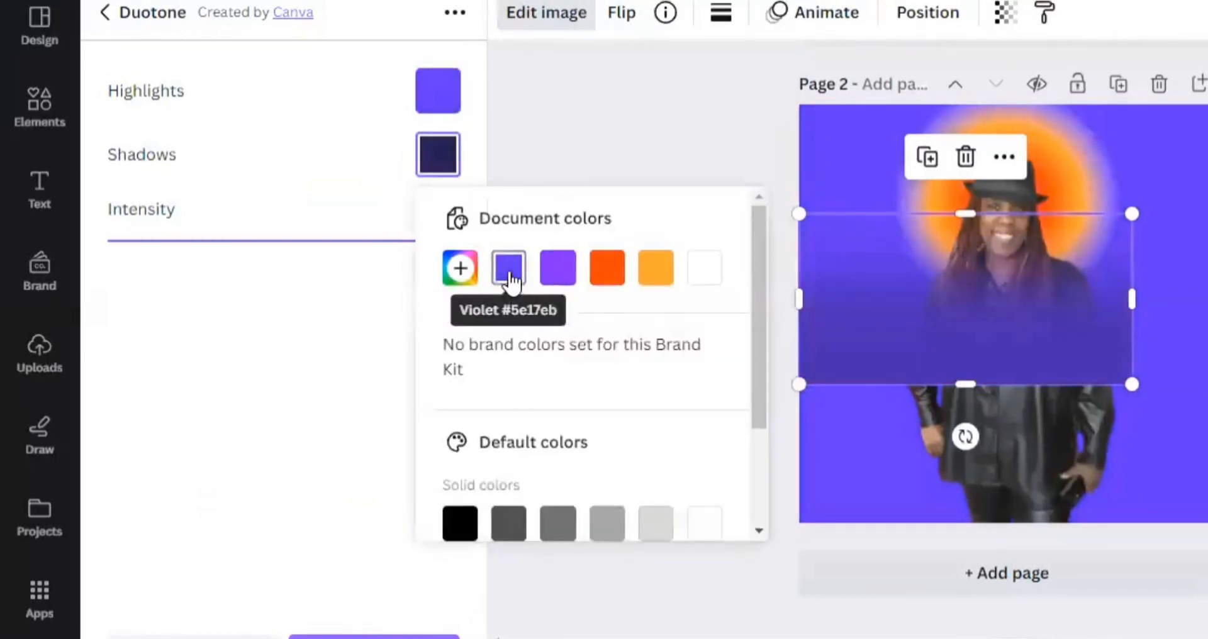
left_click(512, 278)
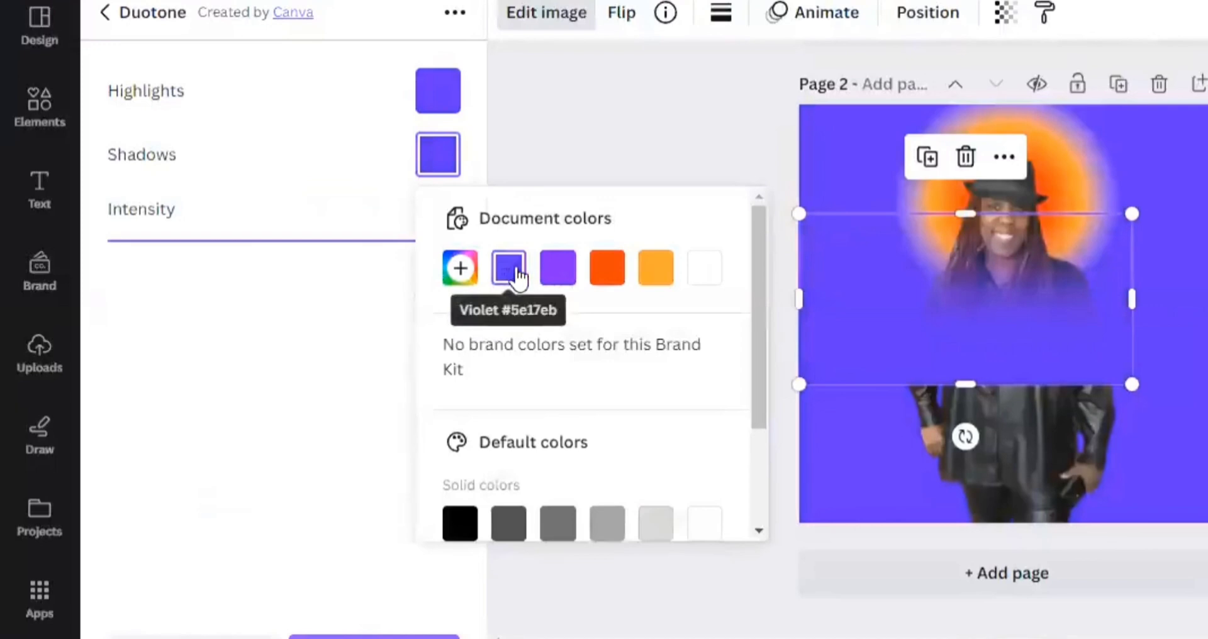
left_click(321, 209)
Raise the violet fade over the woman's face and stretch it to the full page width and up to the page's top edge.
left_click_drag(1046, 343, 1046, 292)
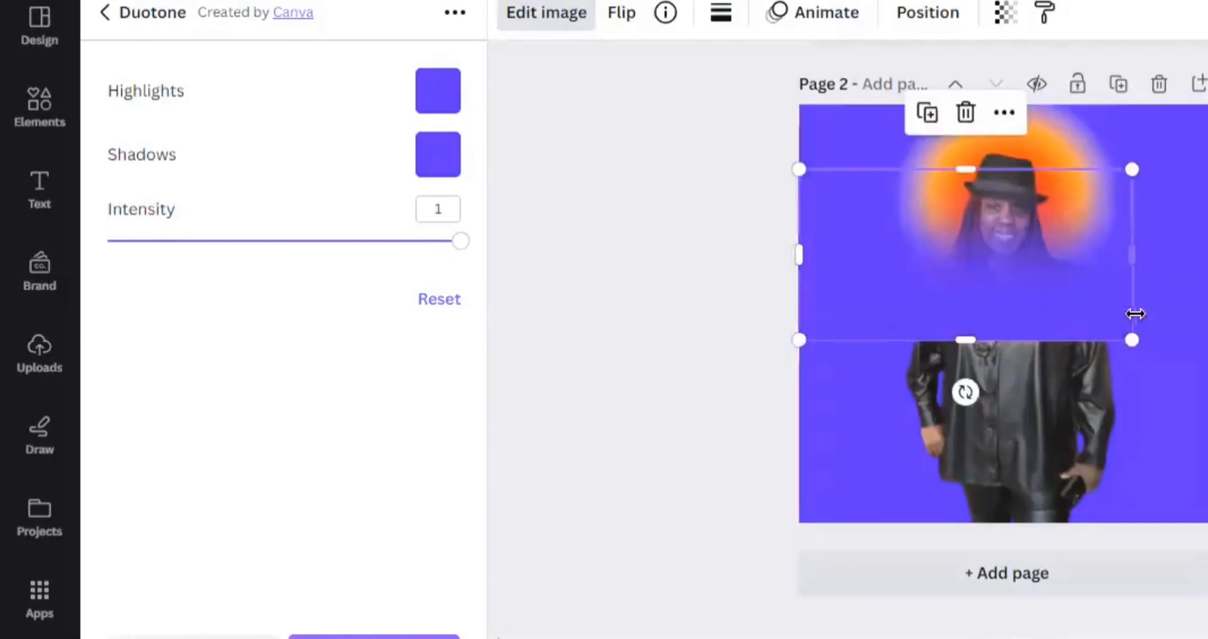
left_click_drag(1138, 255, 1207, 250)
left_click_drag(690, 289, 688, 284)
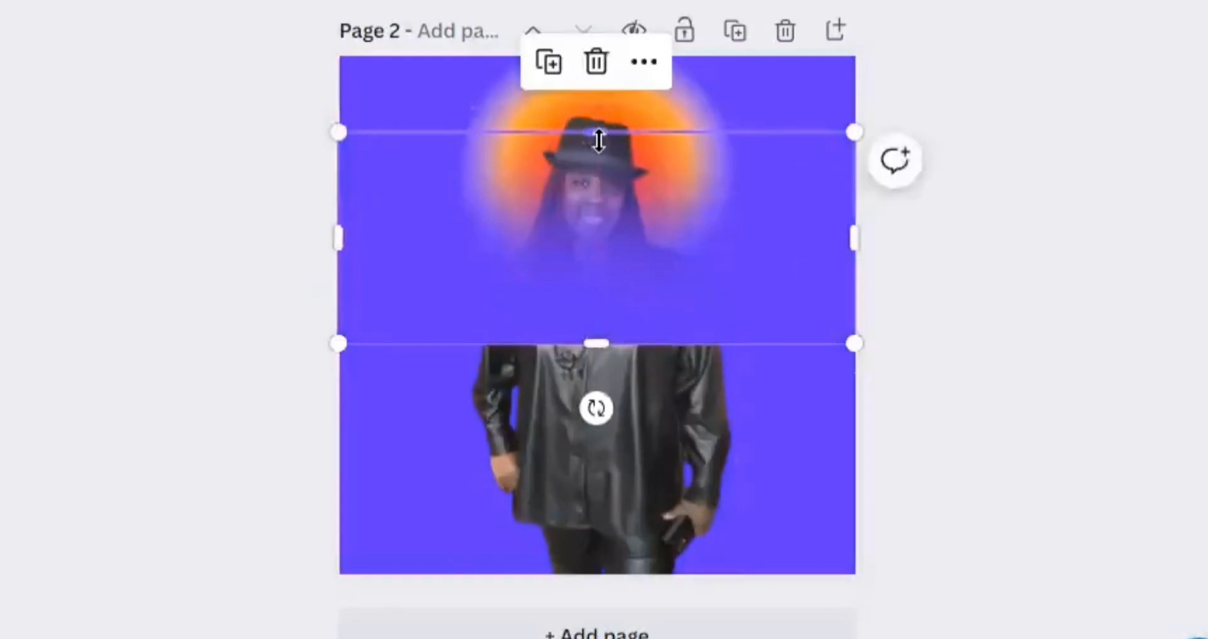
left_click_drag(599, 132, 607, 57)
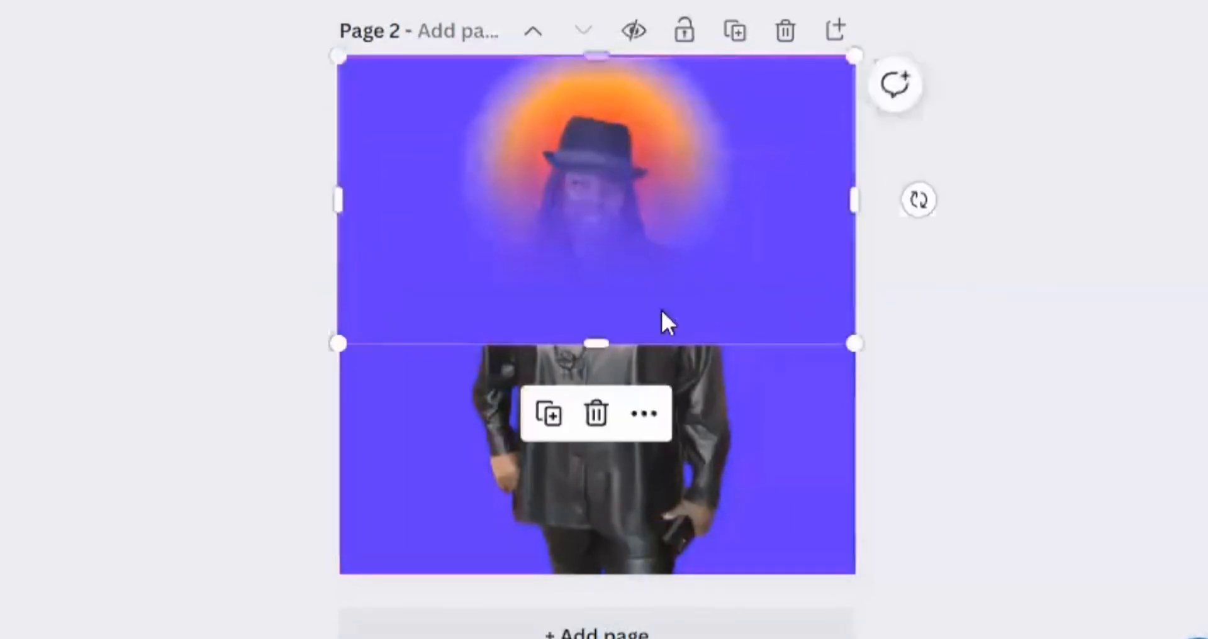
Crop the cutout from below so its lower edge ends just above the fade's bottom edge.
left_click(621, 502)
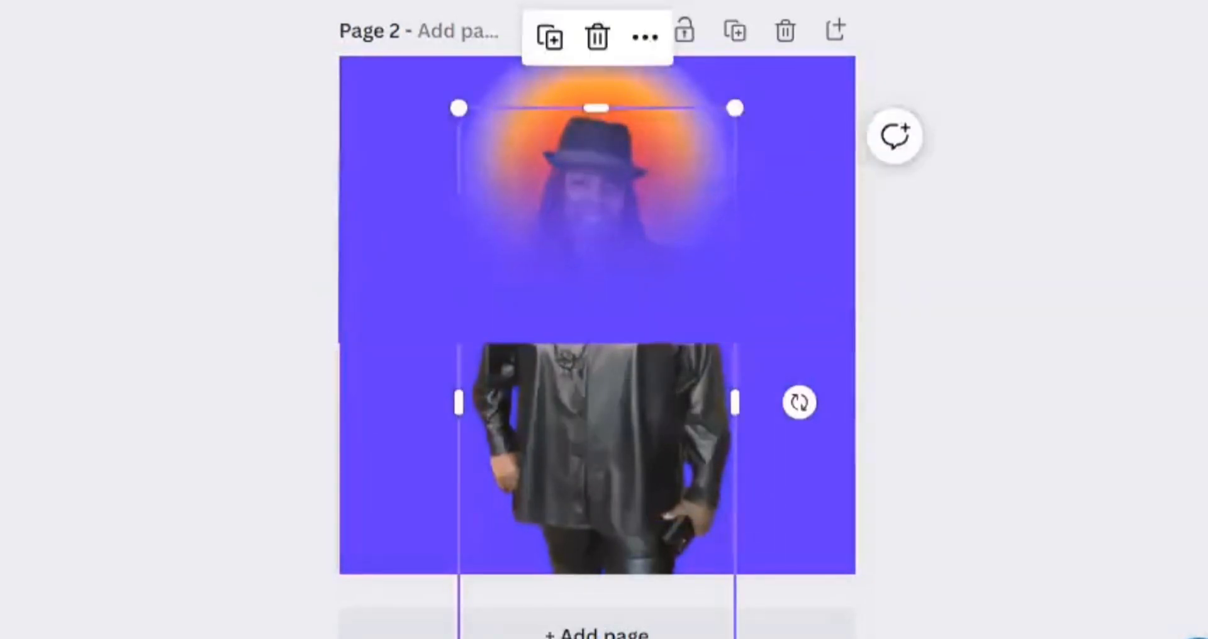
left_click_drag(597, 634, 602, 334)
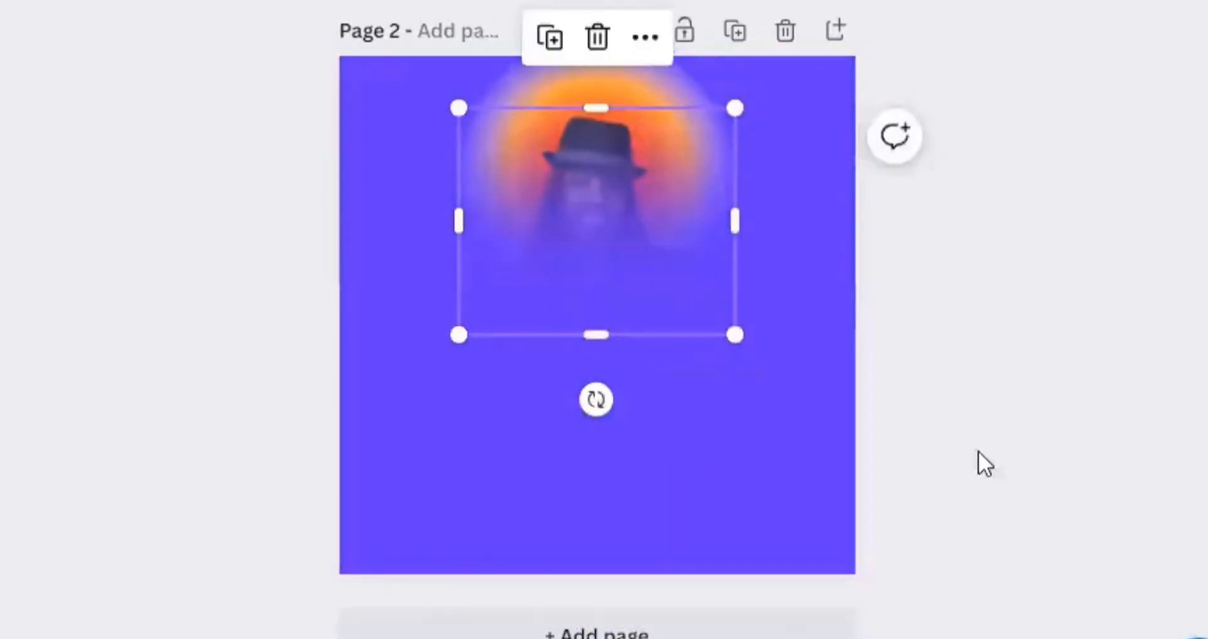
left_click(739, 428)
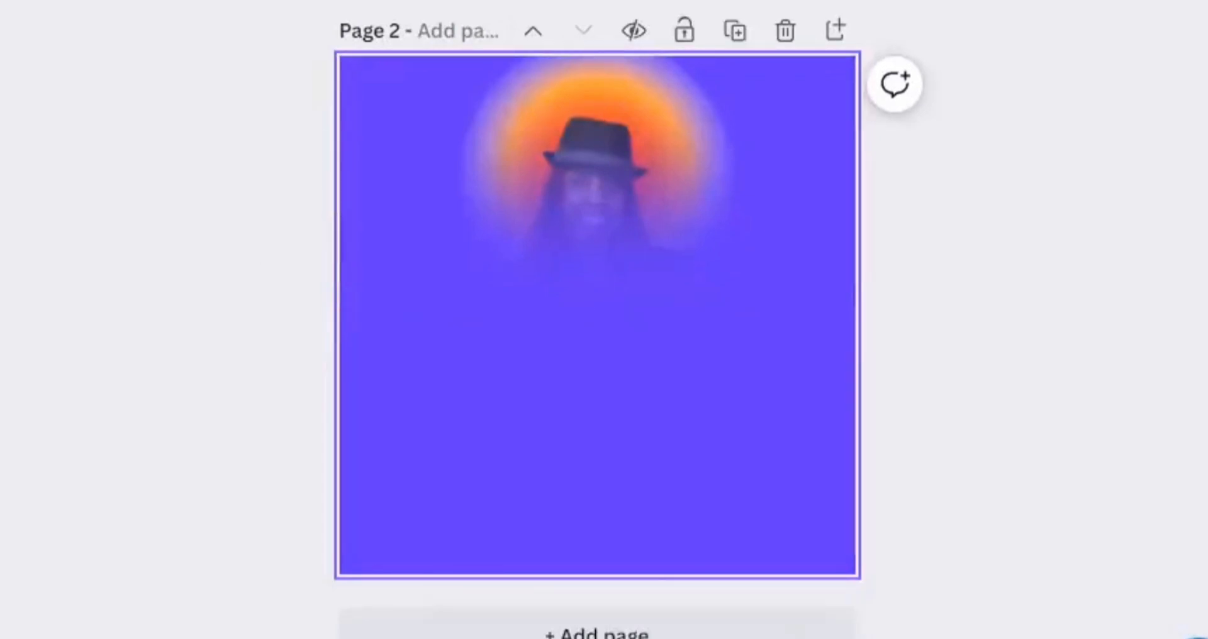
Shift the violet fade slightly lower over the portrait and extend its upper edge back to the top of the page.
left_click(598, 277)
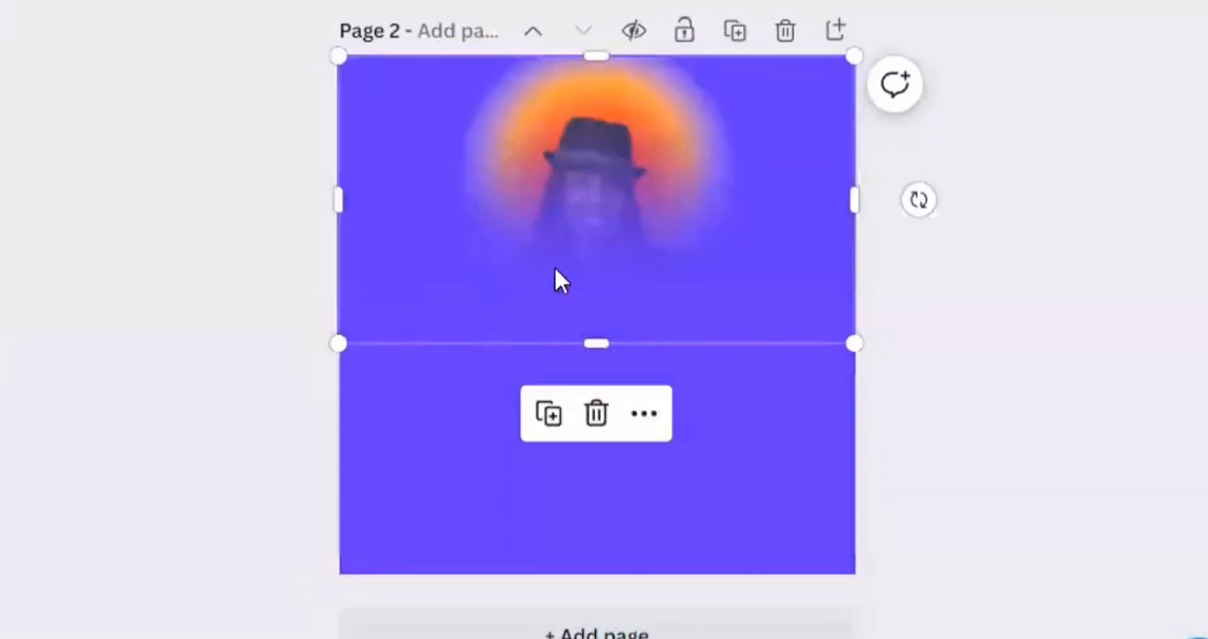
left_click_drag(557, 272, 548, 292)
left_click_drag(720, 307, 715, 306)
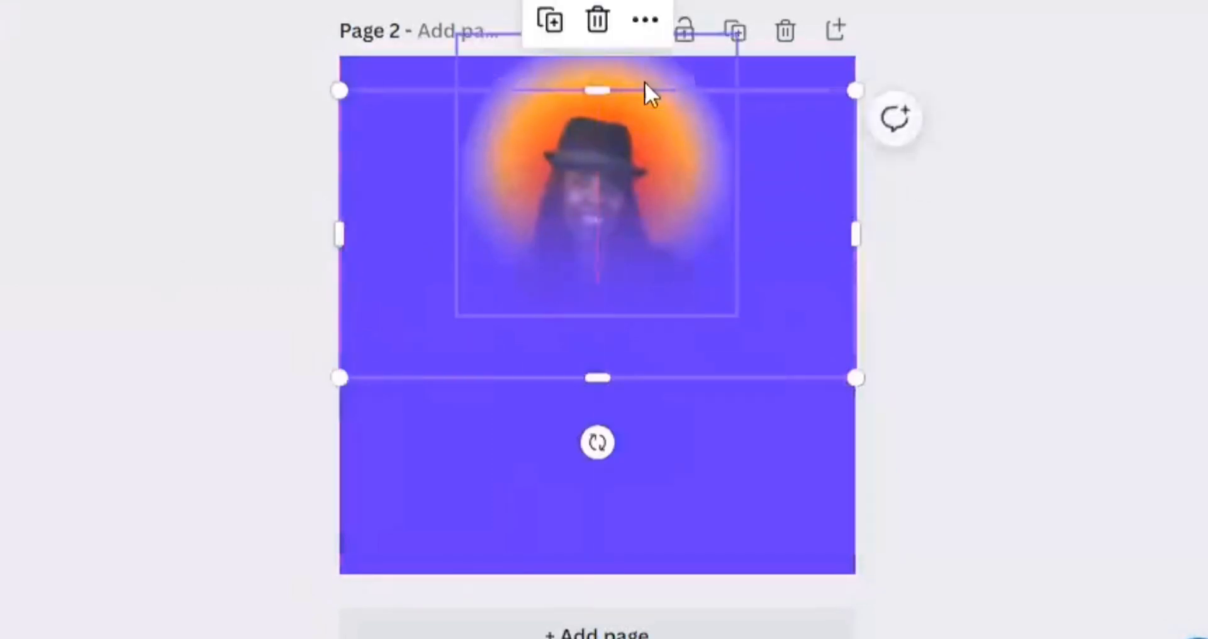
mouse_move(829, 221)
left_mouse_down()
mouse_move(834, 208)
mouse_move(822, 205)
left_mouse_up()
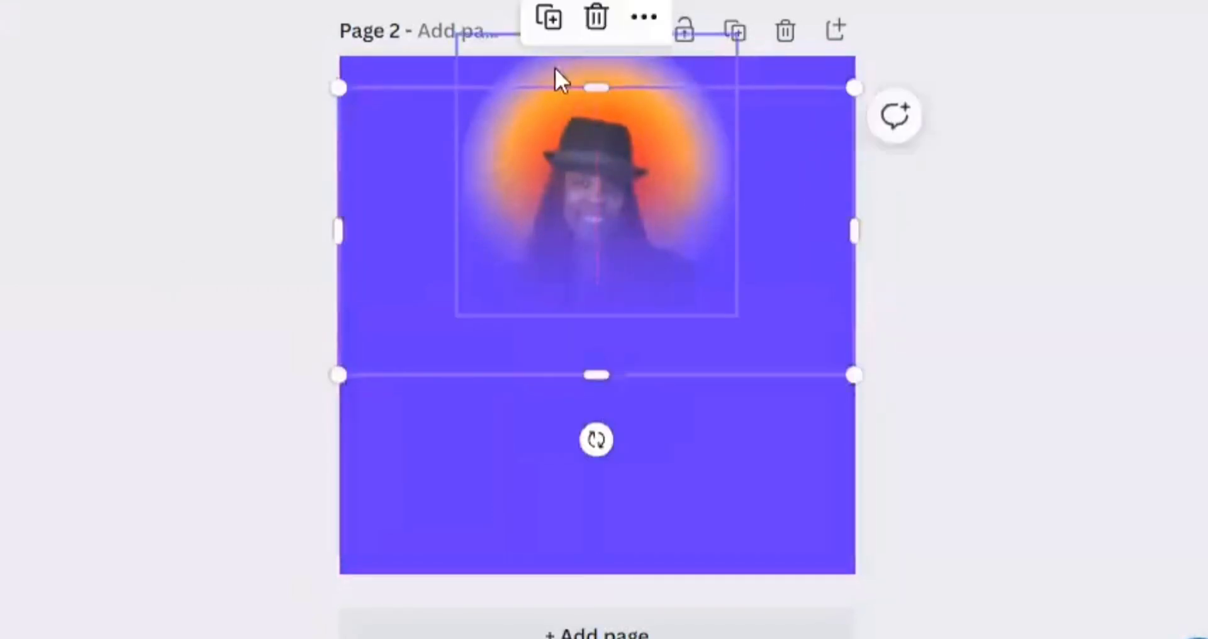
left_click_drag(598, 86, 604, 55)
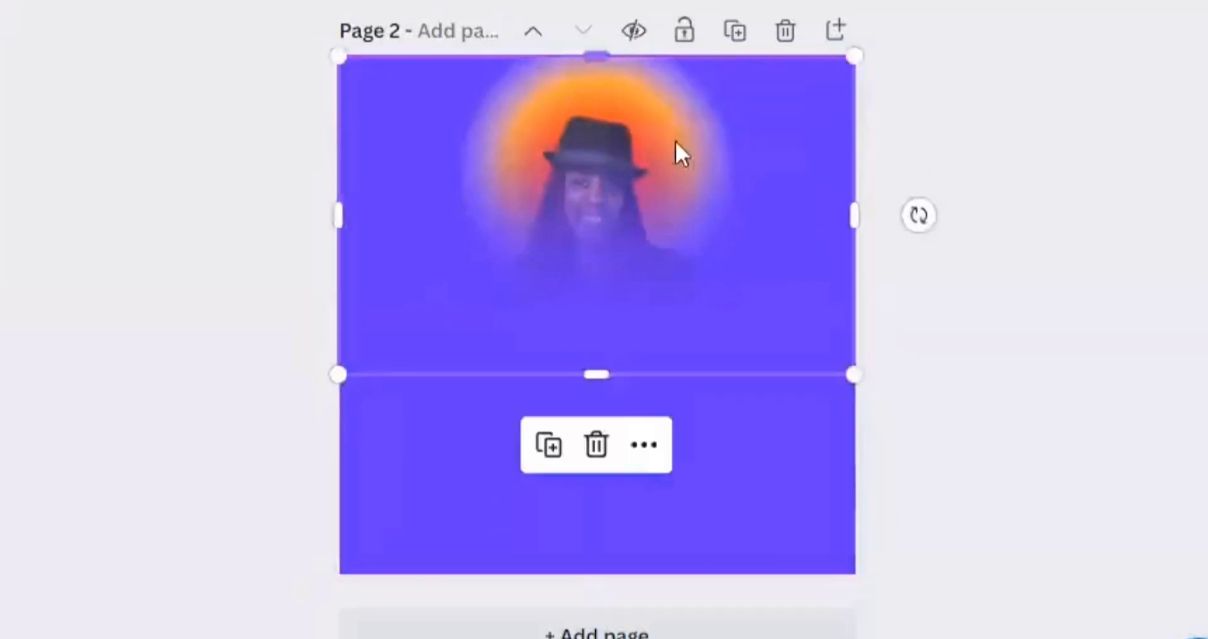
left_click_drag(764, 254, 764, 258)
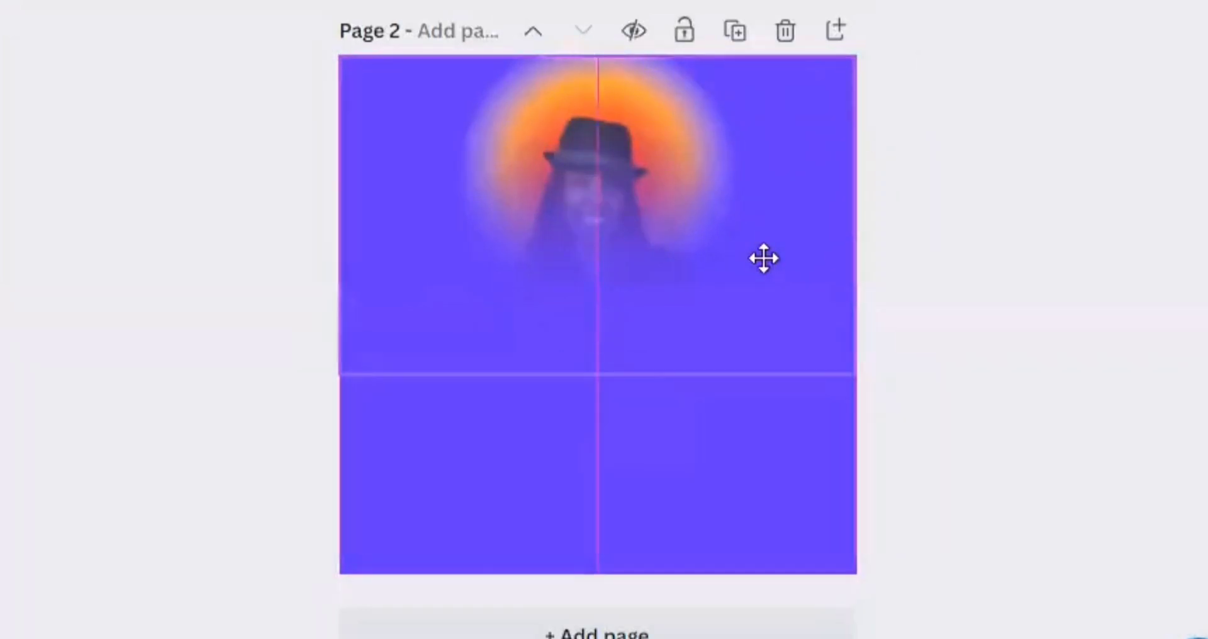
left_click(247, 285)
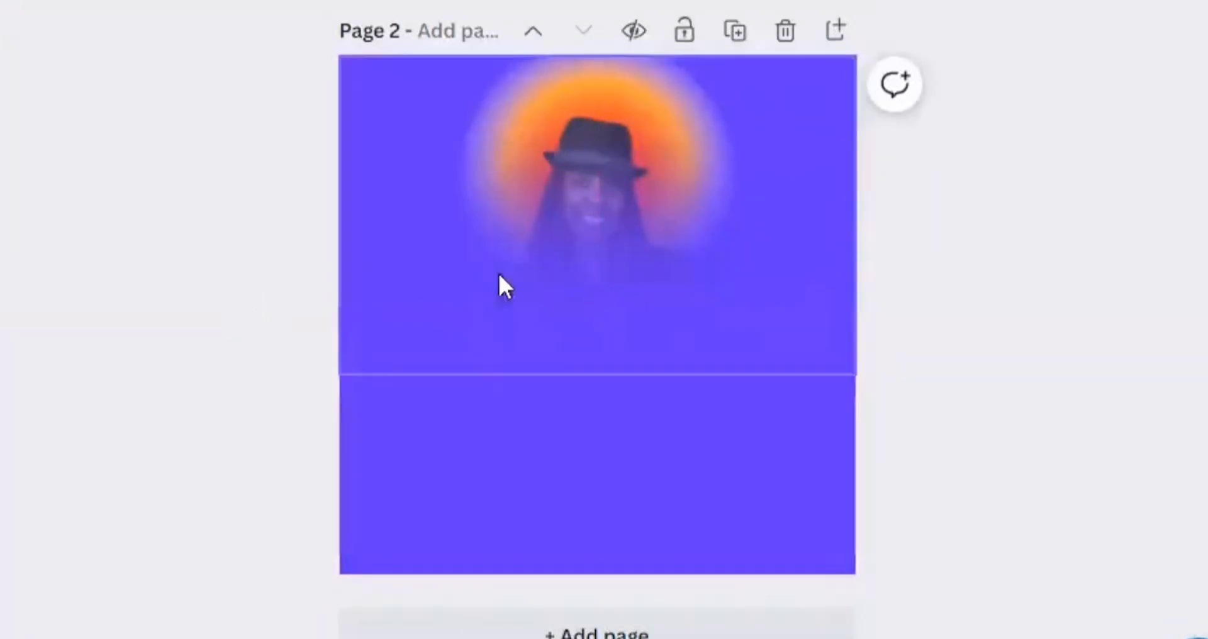
left_click(824, 365)
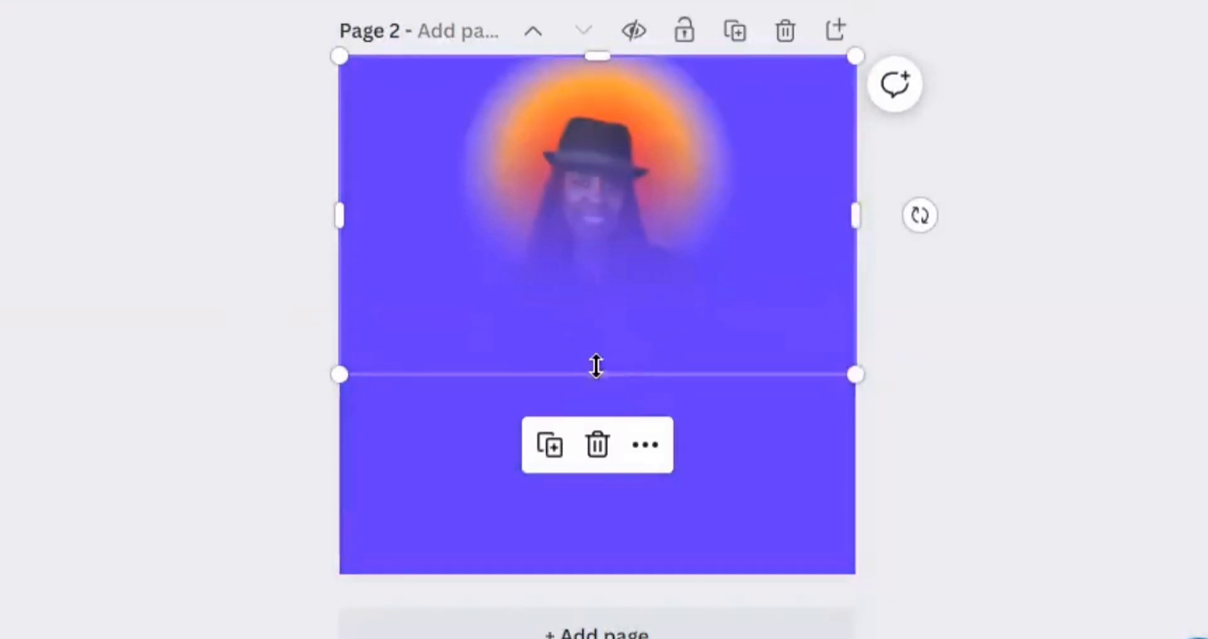
Stretch the violet fade down to the page's bottom edge so it covers the full 1,080 × 1,080 page.
left_click_drag(596, 367, 604, 558)
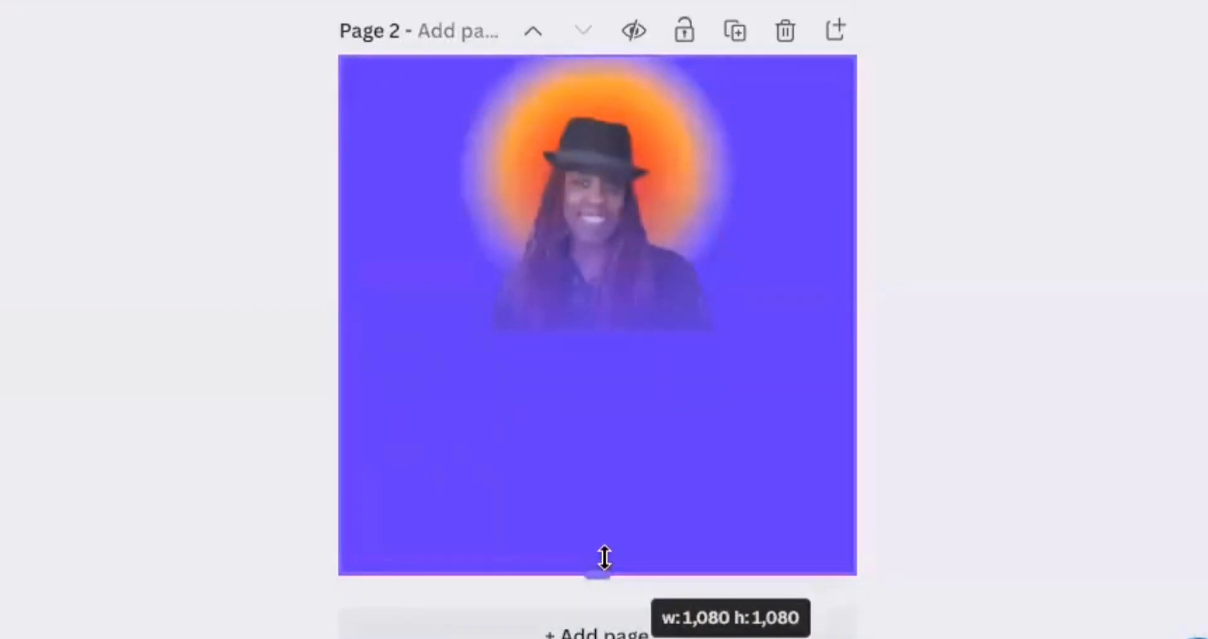
left_click_drag(605, 558, 599, 558)
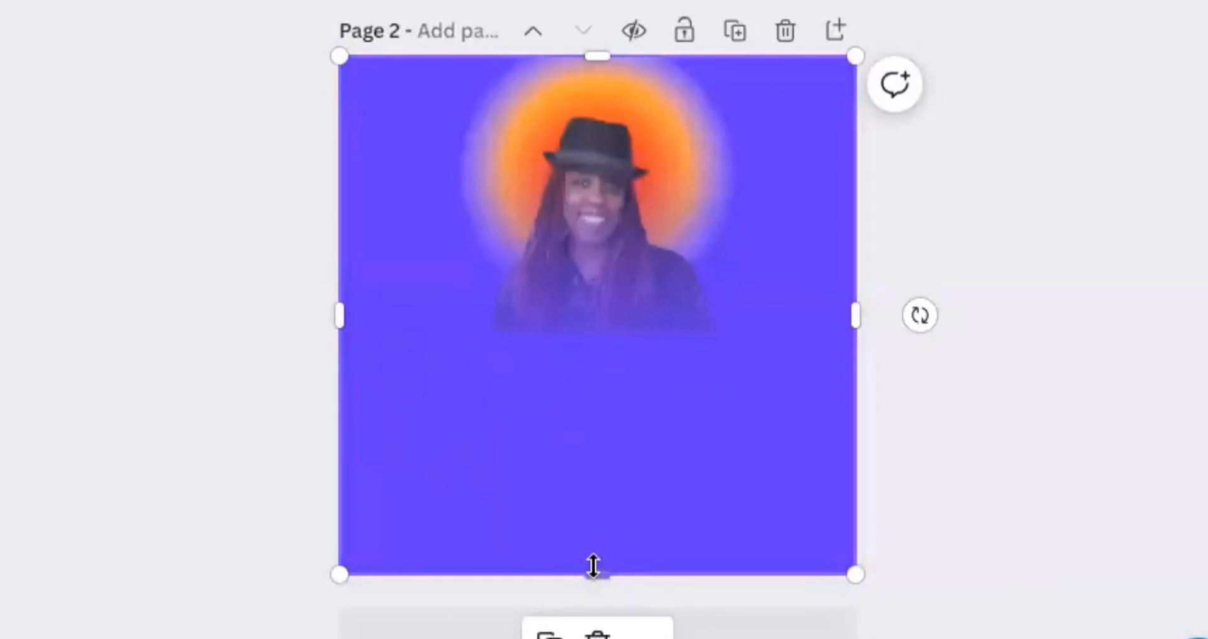
left_click_drag(593, 566, 628, 556)
Duplicate the violet fade twice and place the copies over the page, each overlapping the original to strengthen the fade.
left_click(548, 635)
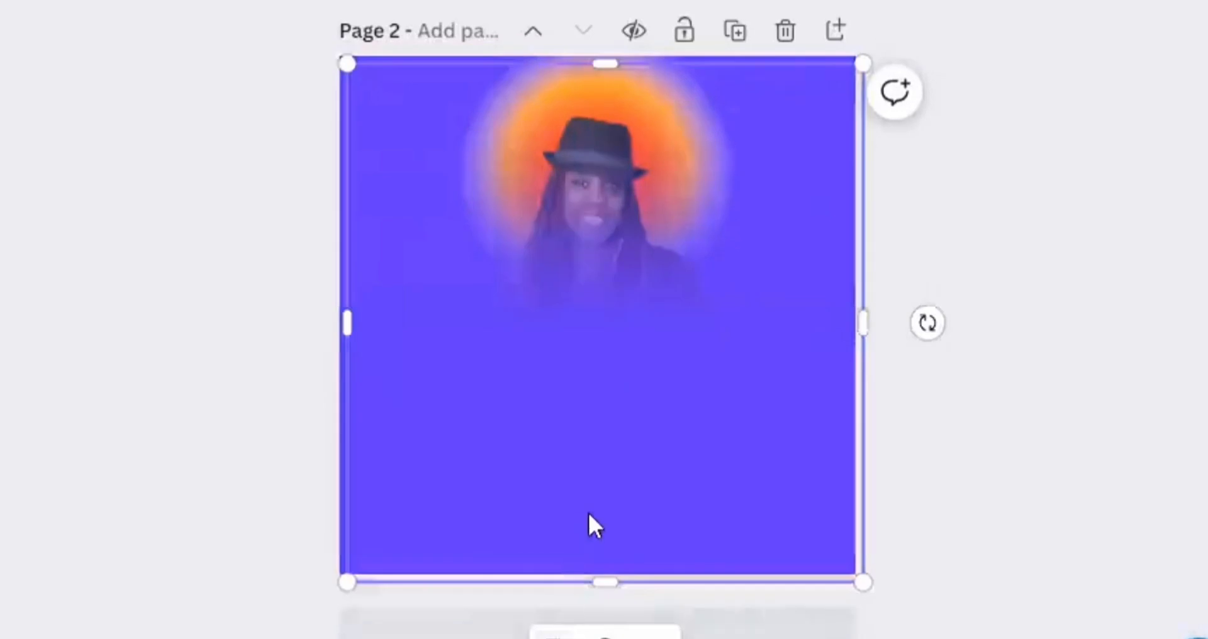
left_click_drag(588, 508, 580, 479)
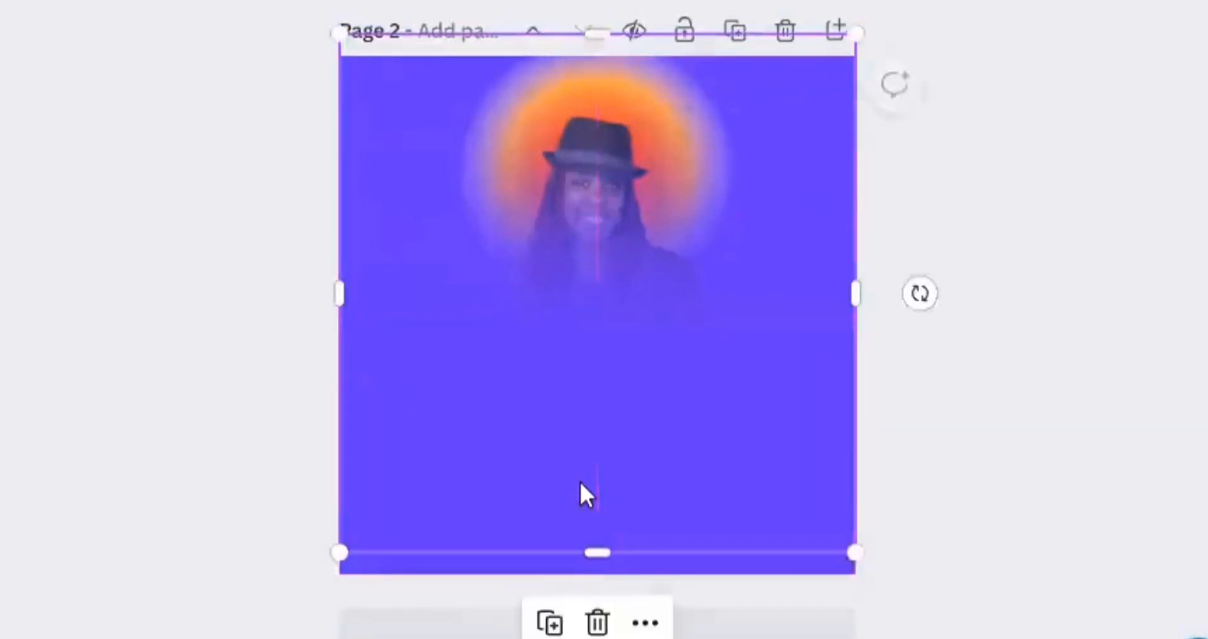
left_click(555, 627)
left_click_drag(623, 404, 626, 446)
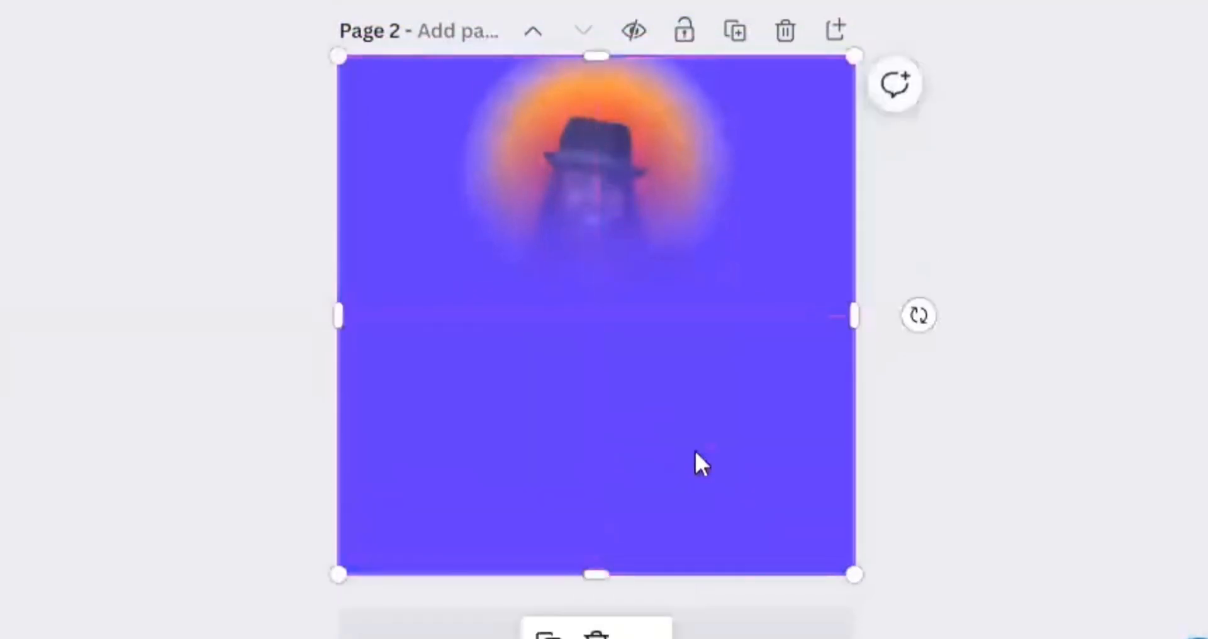
left_click(976, 306)
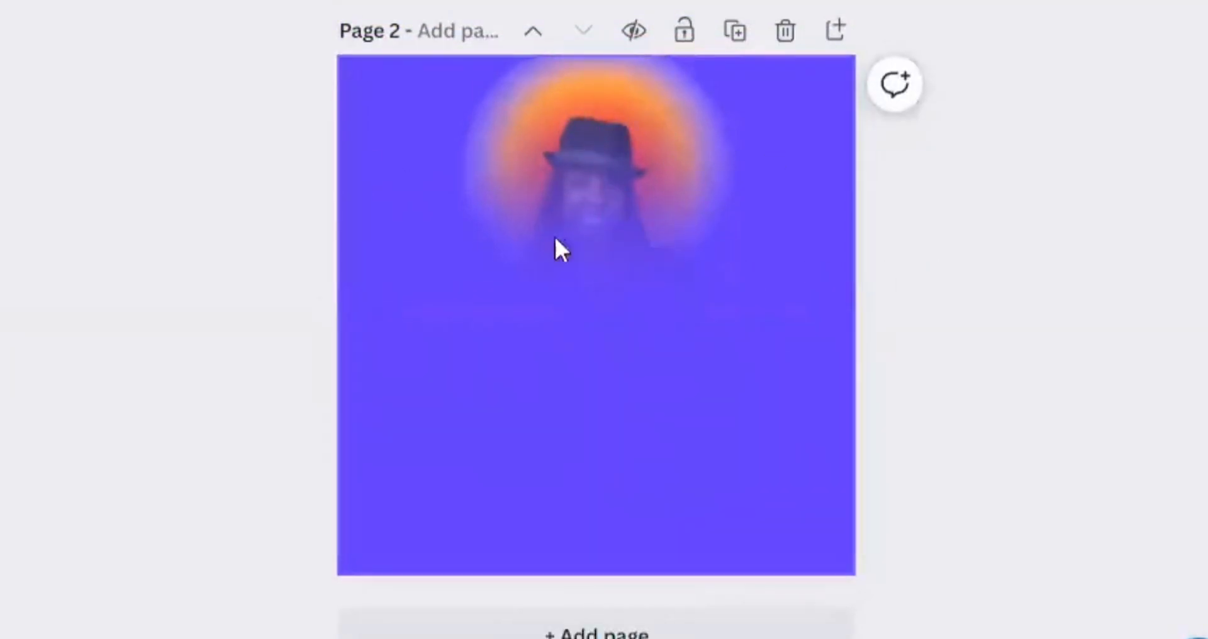
Shift the uppermost violet fade copy slightly lower over the portrait, keeping it horizontally centred on the page.
left_click(642, 291)
left_click_drag(641, 291, 647, 305)
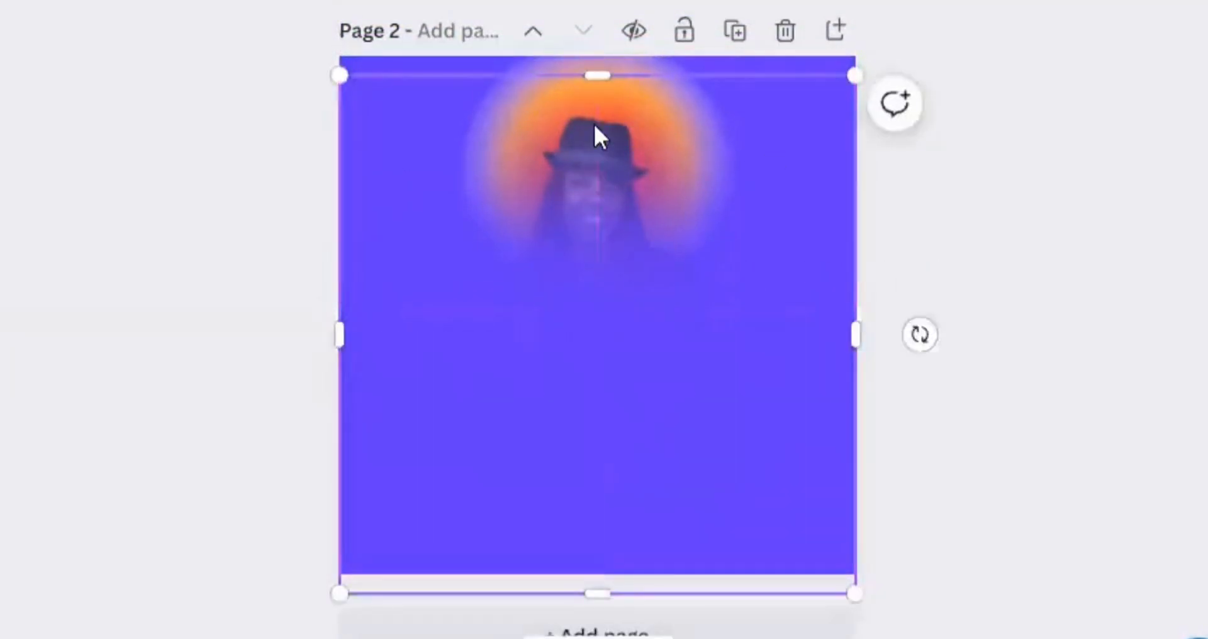
left_click_drag(760, 131, 760, 156)
left_click(982, 265)
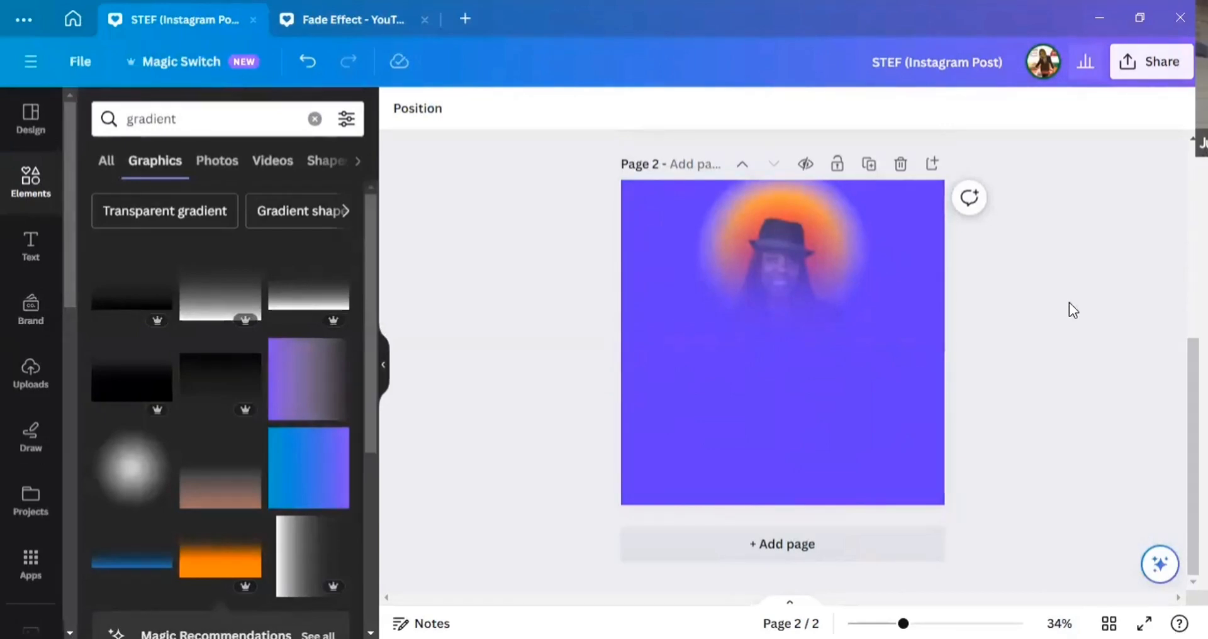
Compare the faded portrait on page 2 with the finished orange poster on page 1.
scroll(1045, 387, "up", 3)
scroll(1045, 387, "down", 2)
scroll(1045, 381, "up", 4)
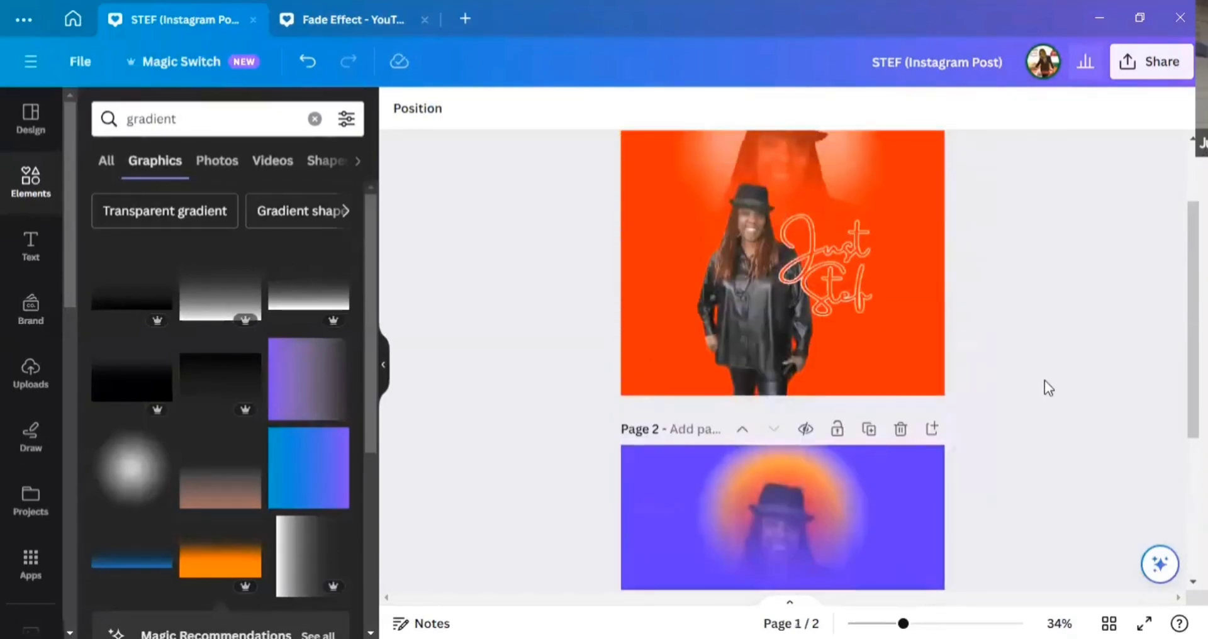
scroll(1044, 380, "down", 4)
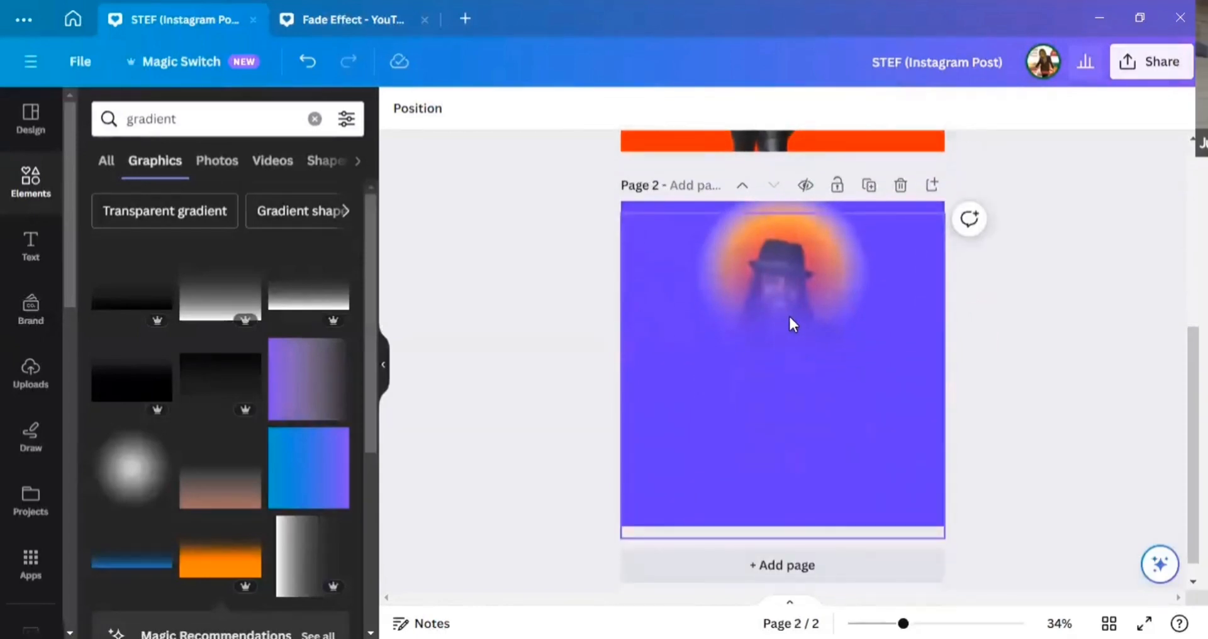
left_click(790, 324)
left_click(1037, 372)
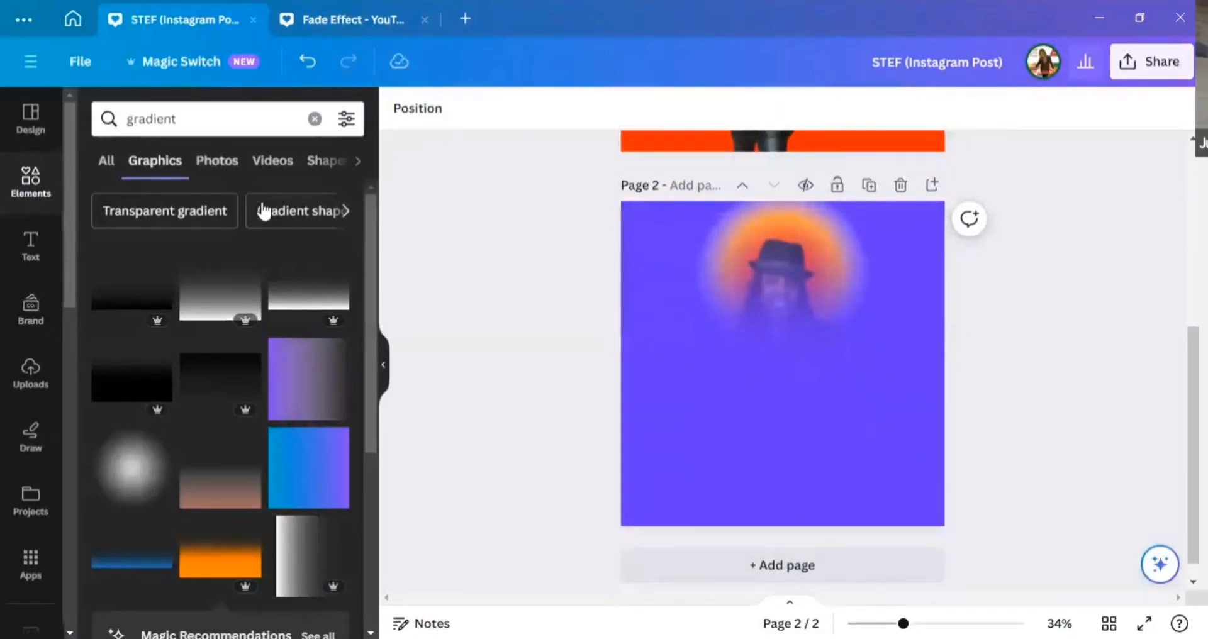
Select the portrait cutout beneath the violet fades, enlarge it and centre it over the orange glow near the page's top.
left_click(426, 117)
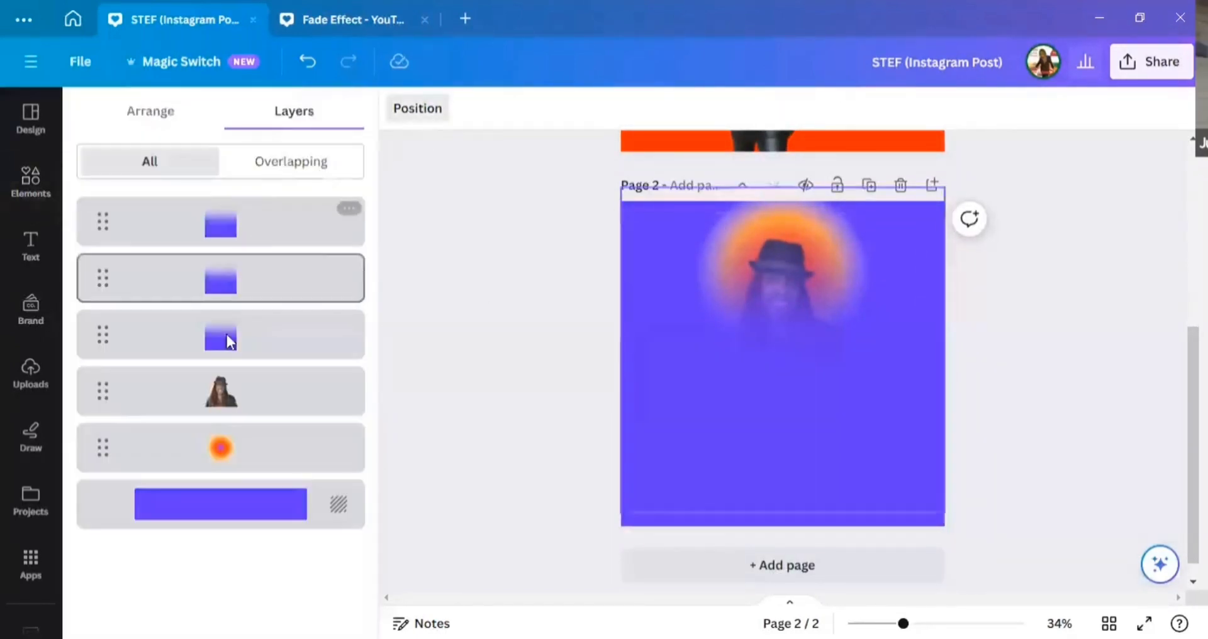
left_click(225, 408)
left_click_drag(696, 375, 644, 421)
left_click_drag(870, 423, 880, 426)
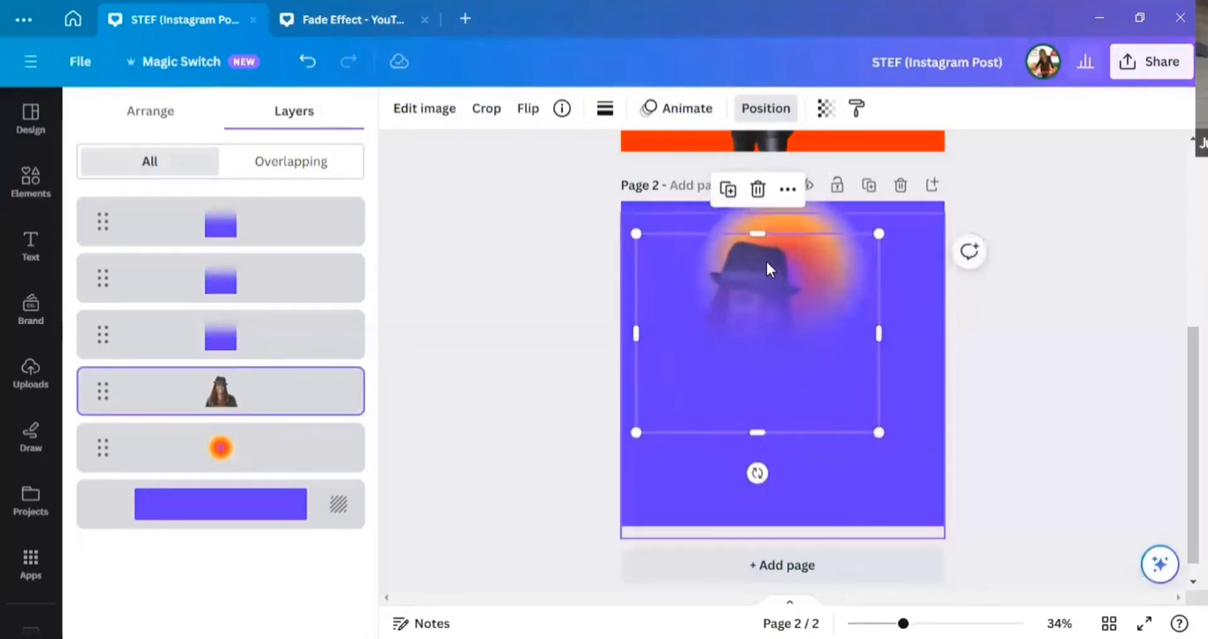
left_click_drag(769, 263, 781, 250)
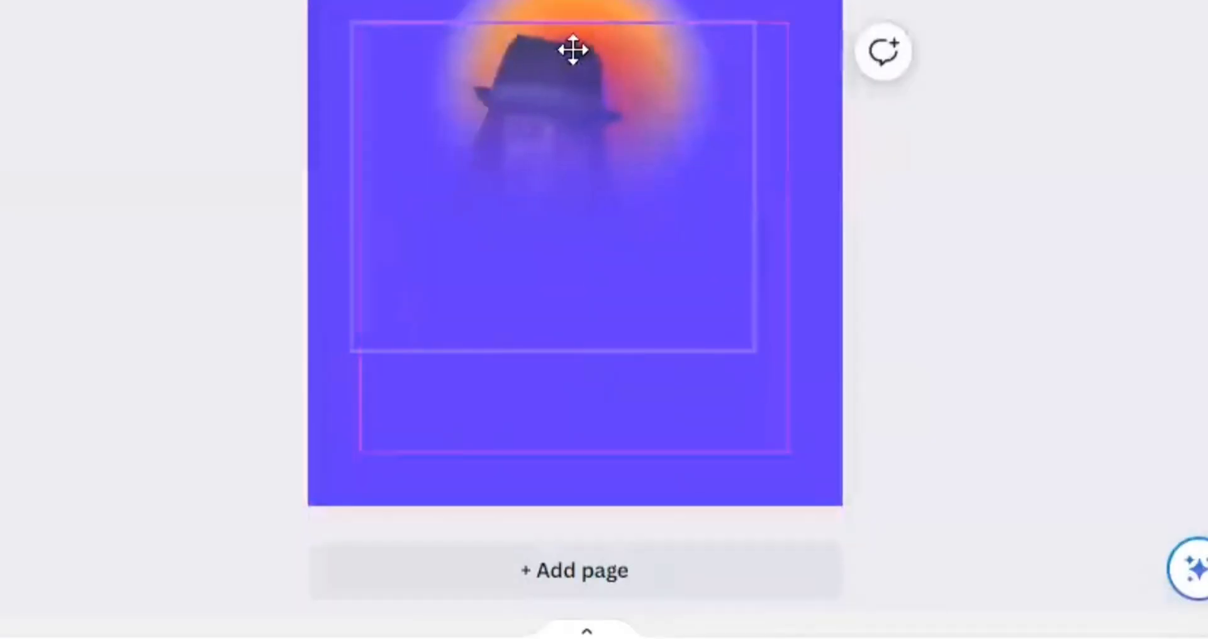
left_click_drag(573, 50, 596, 15)
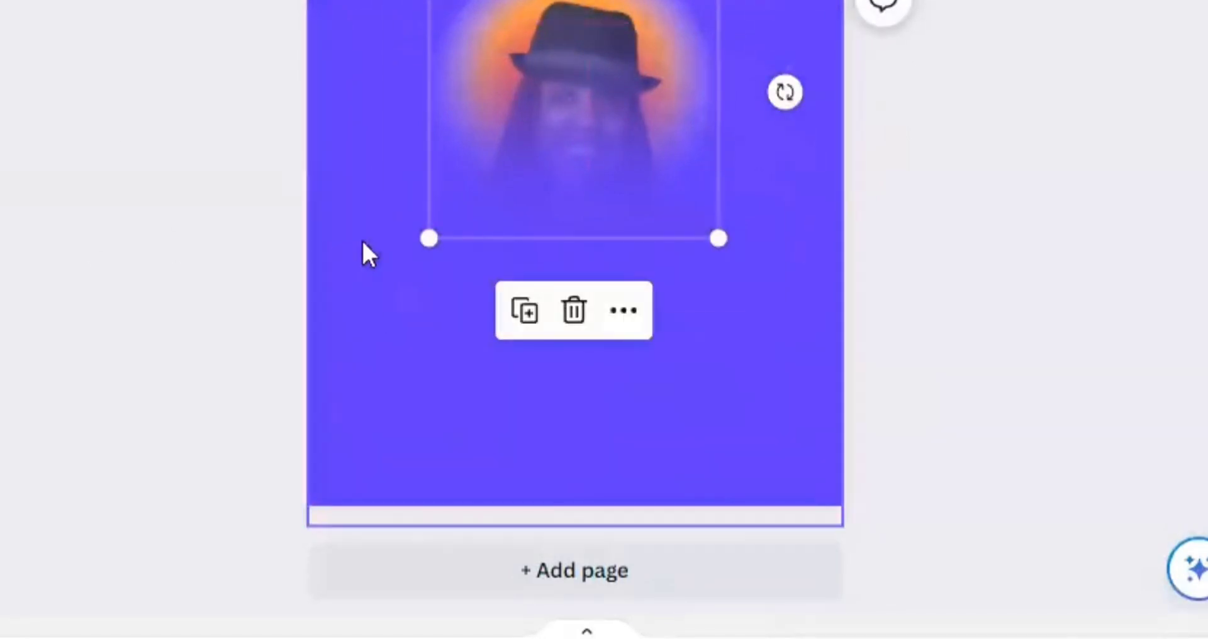
Enlarge the orange radial gradient and centre it behind the woman's head as a wider glow.
left_click_drag(434, 234, 355, 317)
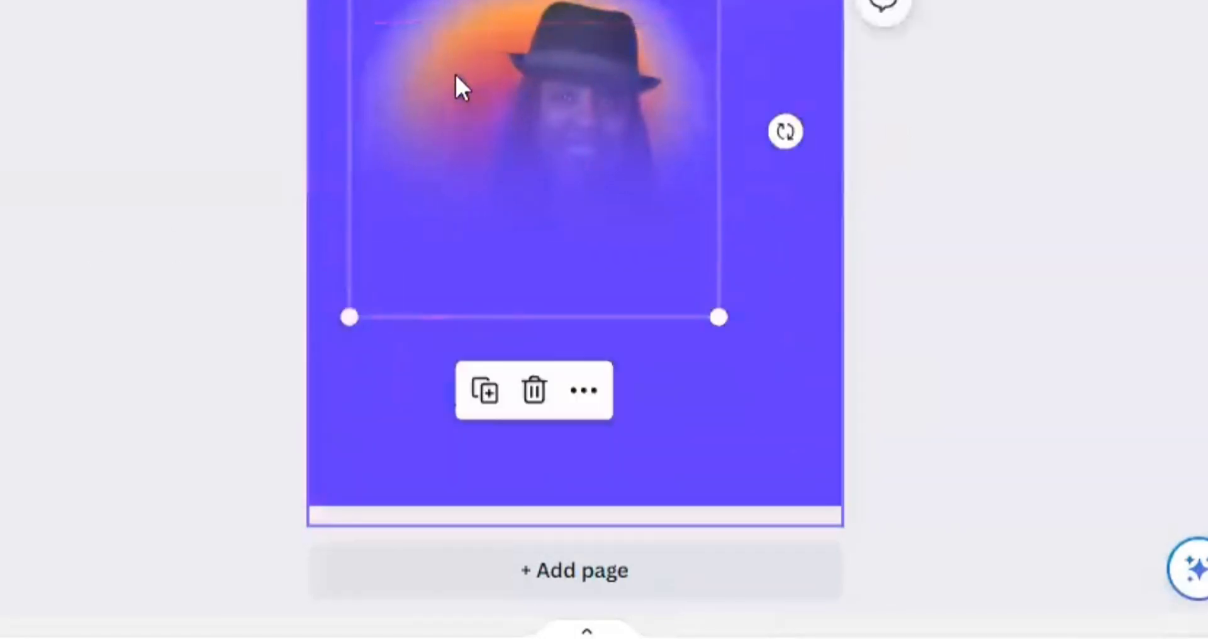
left_click_drag(456, 87, 504, 84)
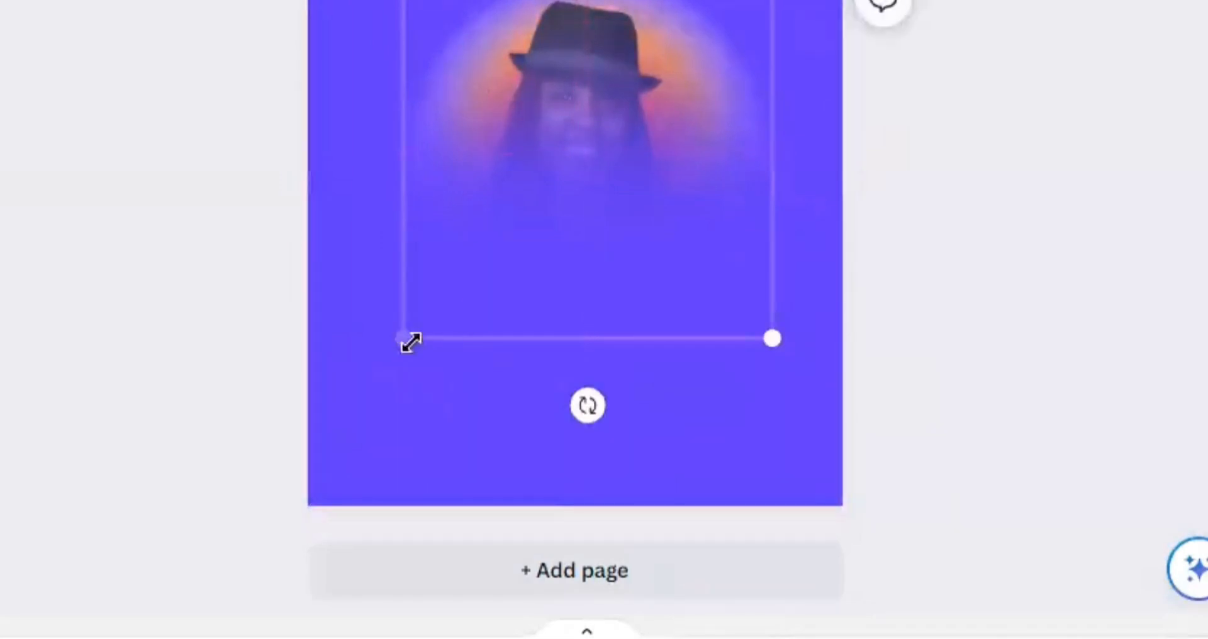
left_click_drag(410, 342, 375, 366)
left_click_drag(727, 63, 741, 49)
left_click(116, 347)
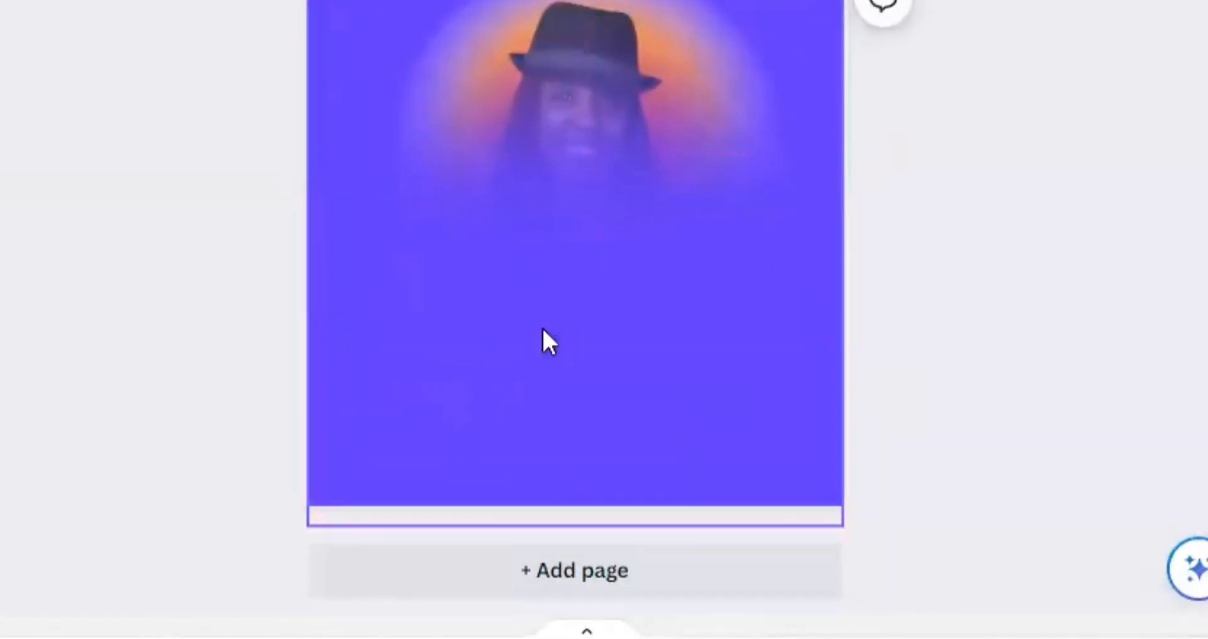
Lower the violet fades over the enlarged portrait and extend the shifted fade's upper edge back to the top of the page.
left_click(544, 340)
left_click_drag(545, 340, 545, 359)
left_click(1011, 183)
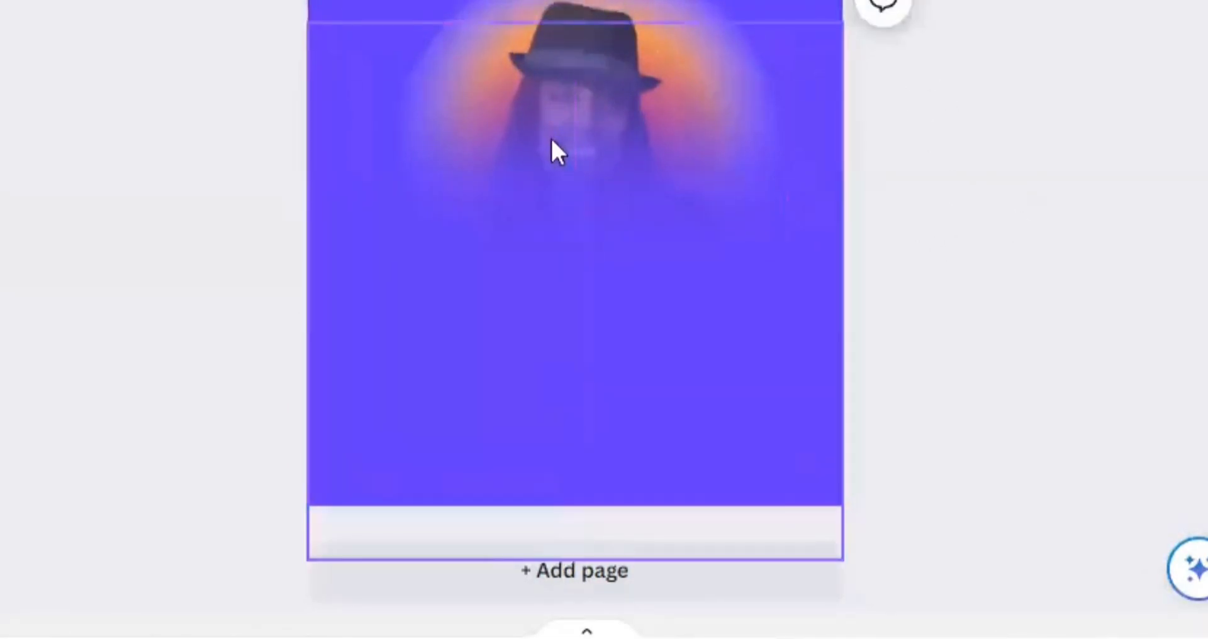
left_click_drag(553, 151, 553, 131)
left_click_drag(574, 19, 574, 0)
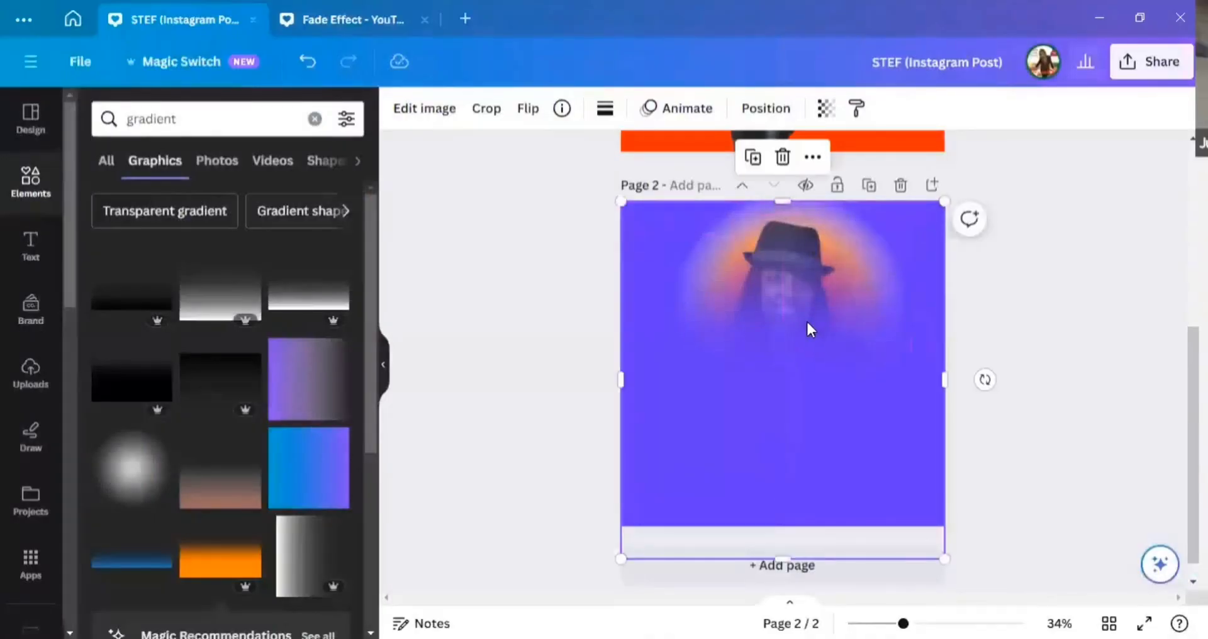
left_click_drag(613, 166, 613, 178)
left_click_drag(806, 328, 803, 341)
left_click_drag(783, 217, 782, 190)
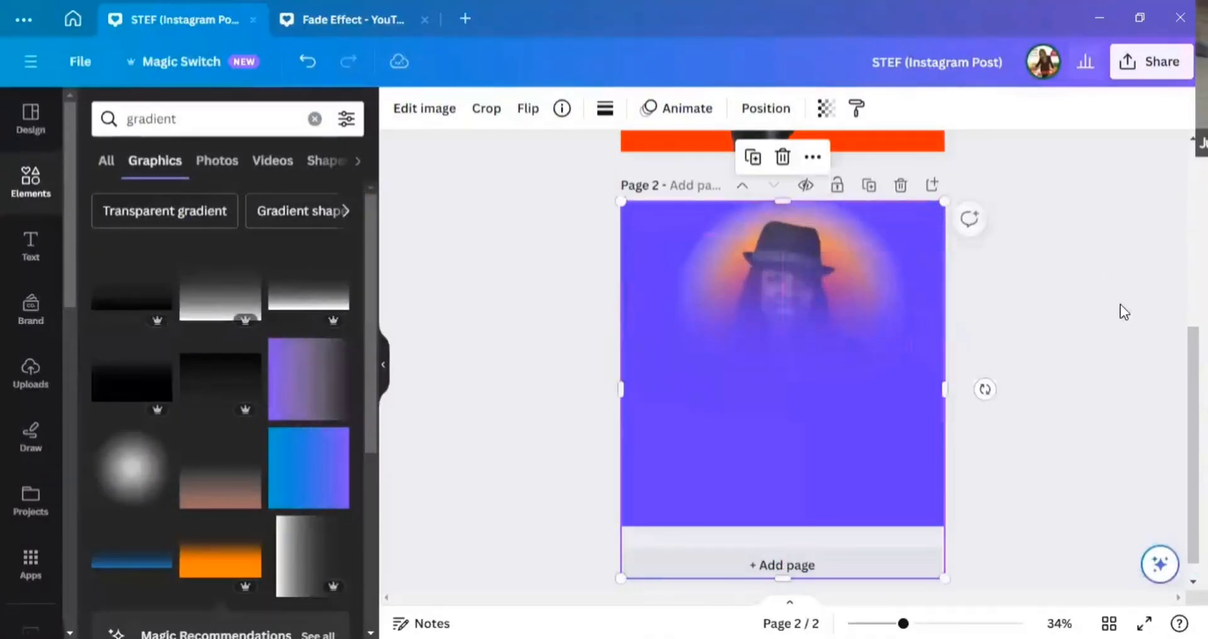
left_click(1118, 306)
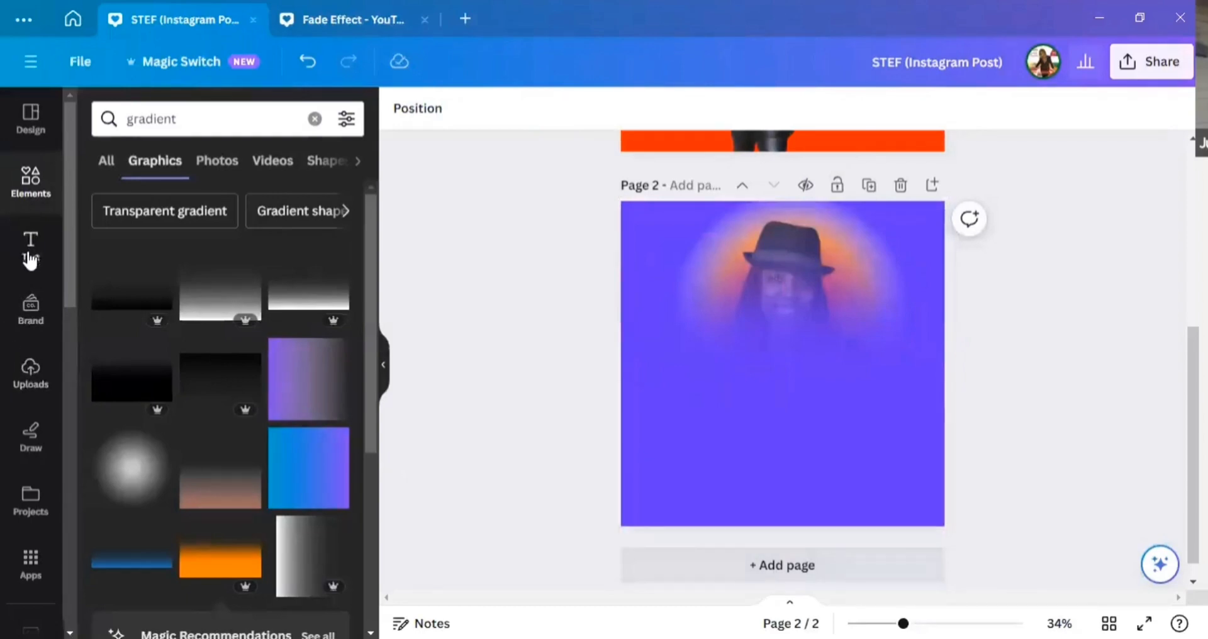
Add the uploaded full-length photo of the woman in the black hat and remove its background.
left_click(33, 384)
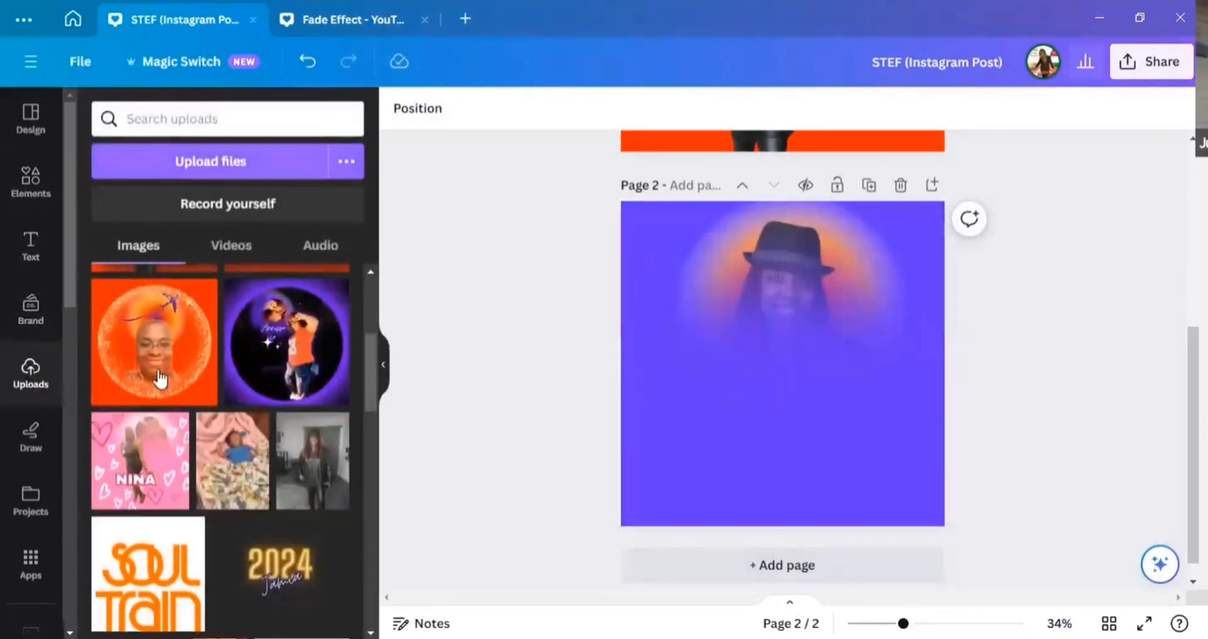
left_click(308, 463)
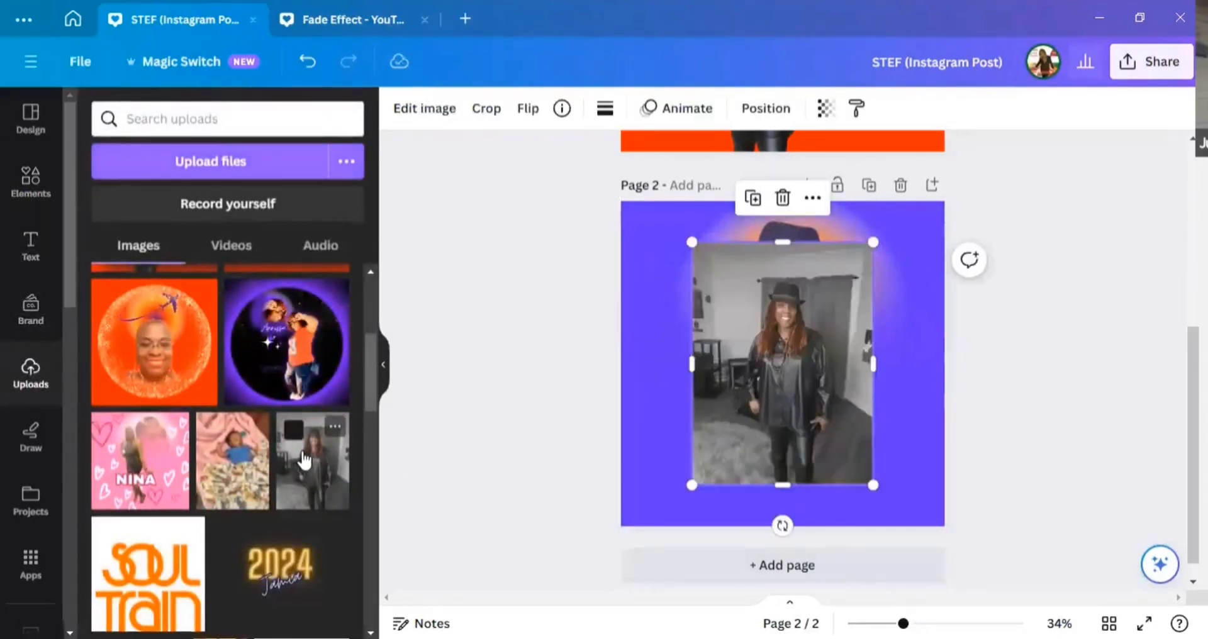
left_click(443, 114)
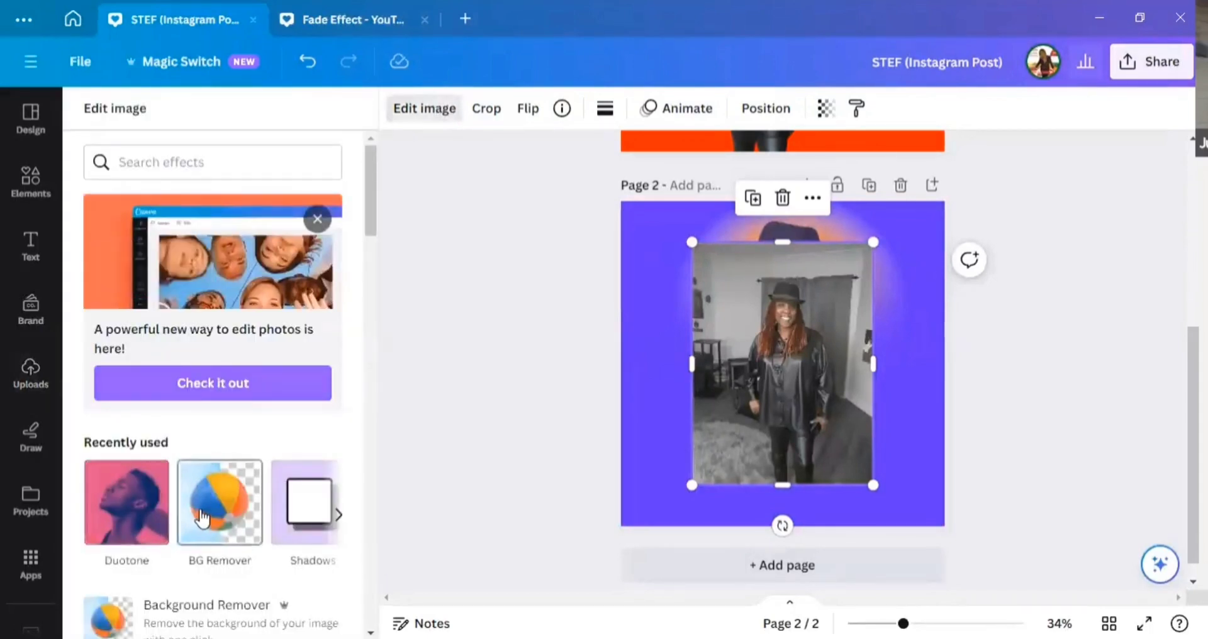
left_click(219, 502)
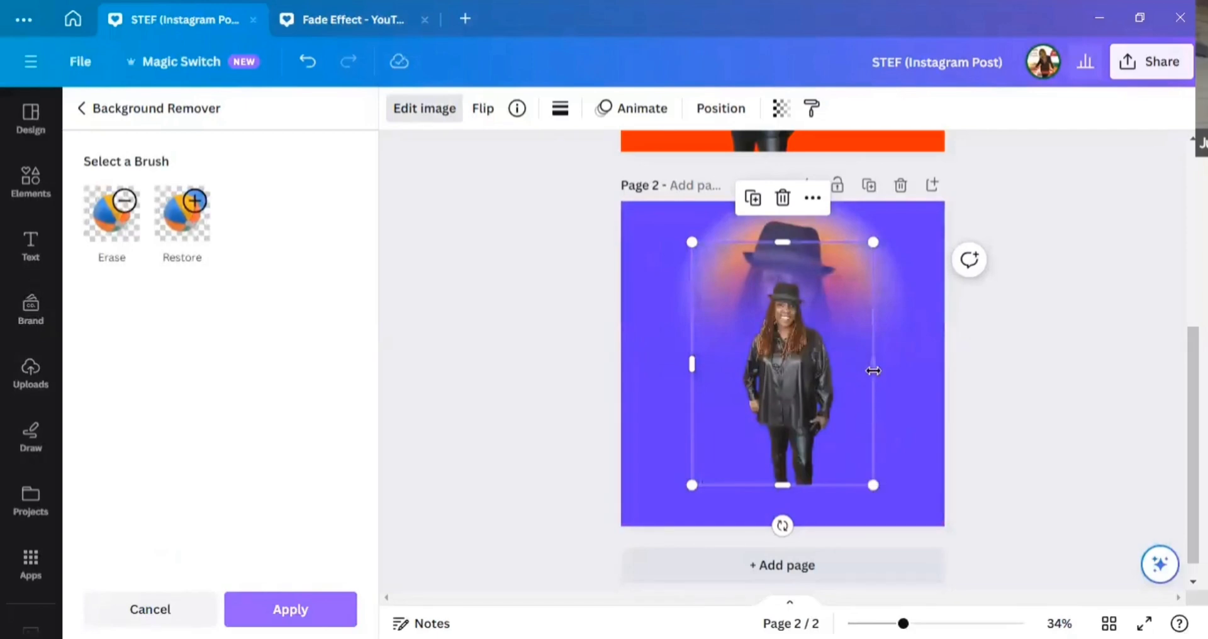
Crop the empty margins on both sides of and above the full-length cutout so its frame fits closely.
left_click_drag(873, 372, 839, 371)
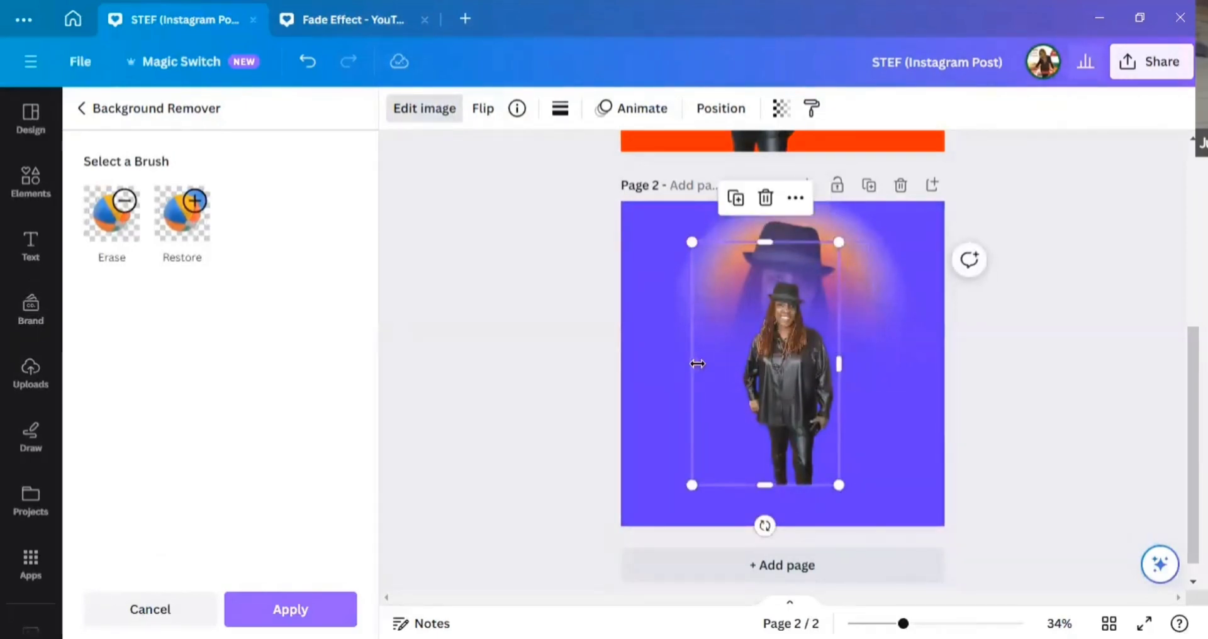
left_click_drag(697, 364, 735, 344)
left_click_drag(787, 242, 787, 279)
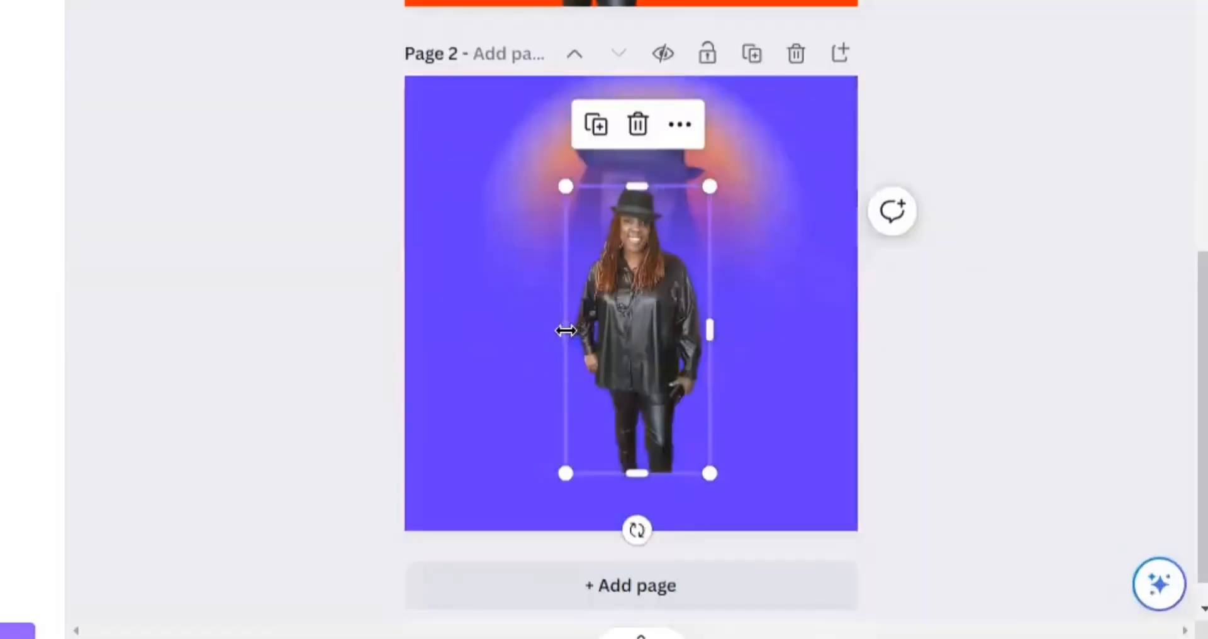
left_click_drag(737, 382, 742, 382)
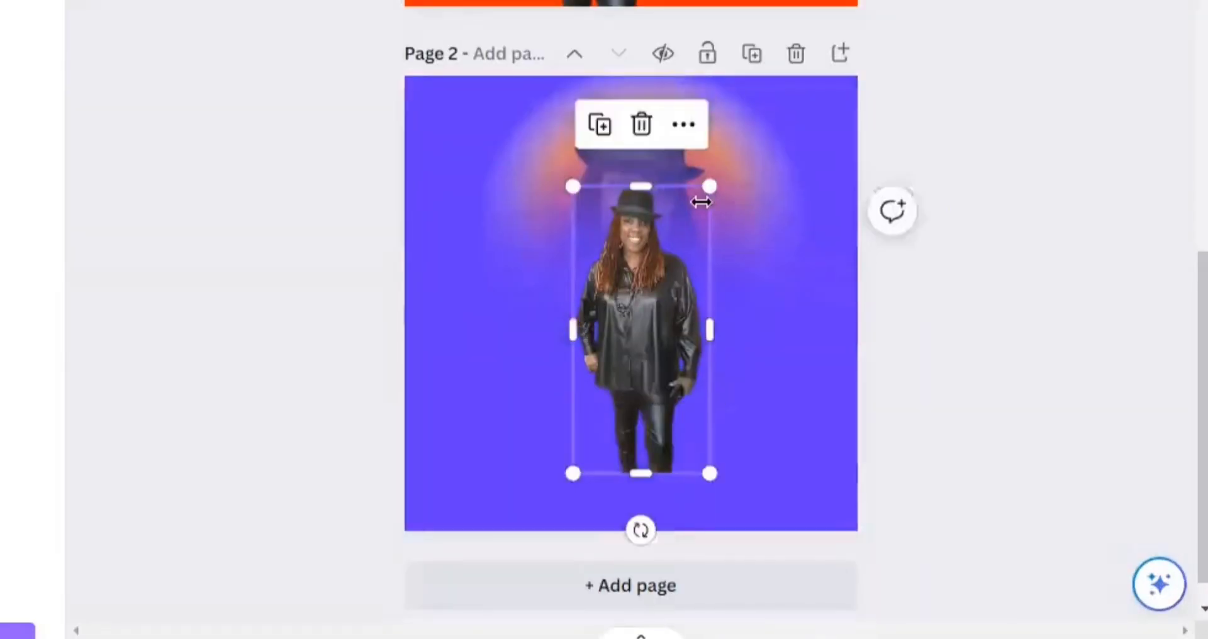
Enlarge the full-length cutout and move it down so the legs run off the page's bottom edge.
left_click_drag(708, 189, 975, 34)
left_click_drag(773, 180, 701, 453)
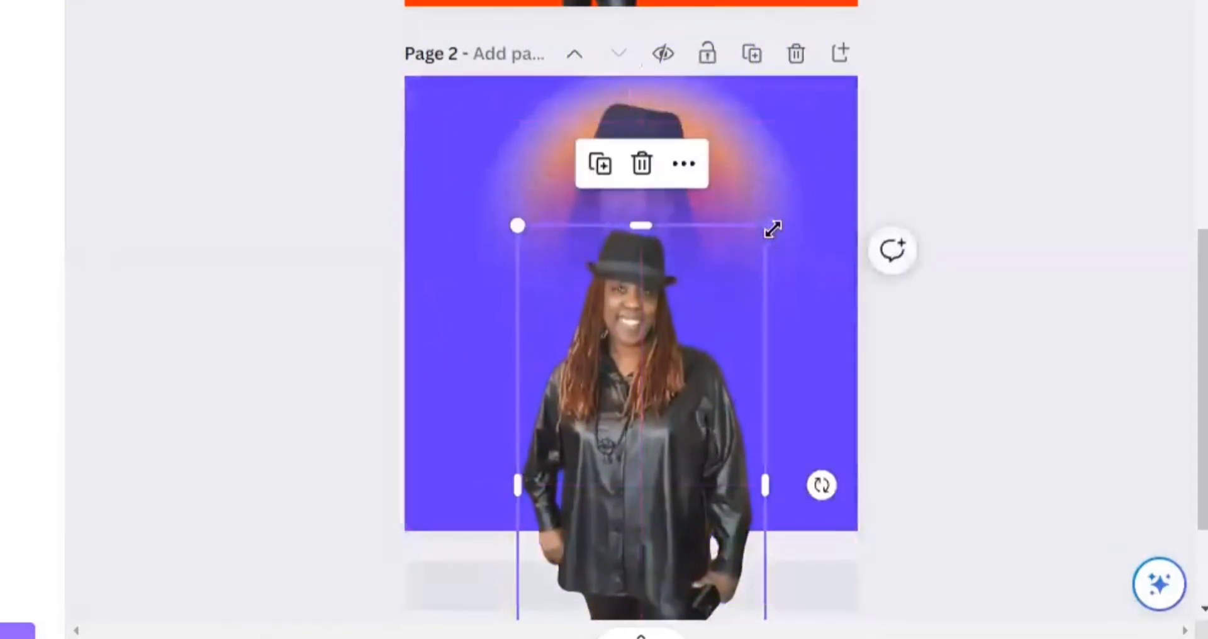
left_click_drag(768, 225, 789, 178)
left_click_drag(642, 362, 642, 431)
left_click_drag(663, 330, 657, 352)
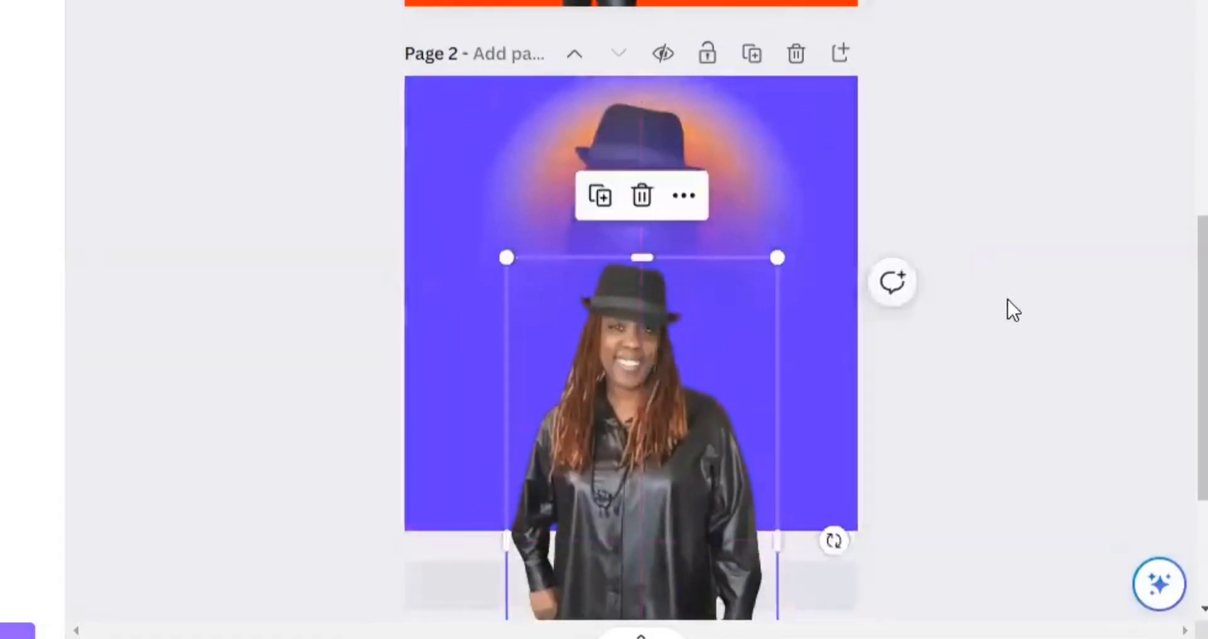
left_click(435, 230)
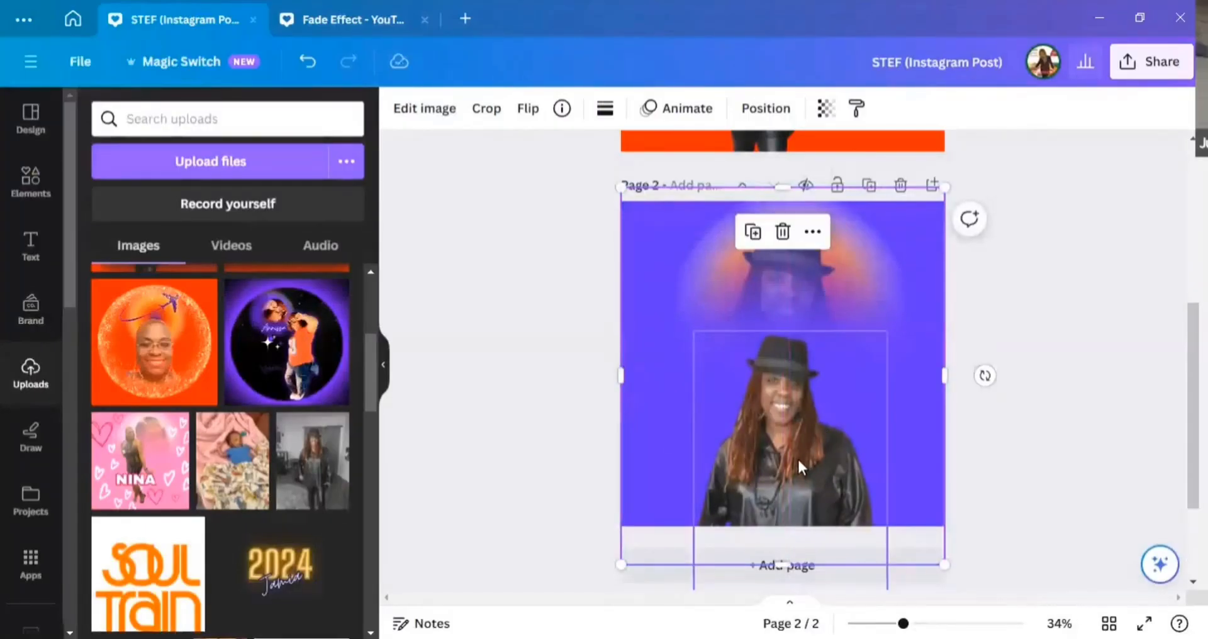
Move the full-length cutout to the page's left side and the faded portrait to the page's upper right.
left_click_drag(798, 458, 716, 416)
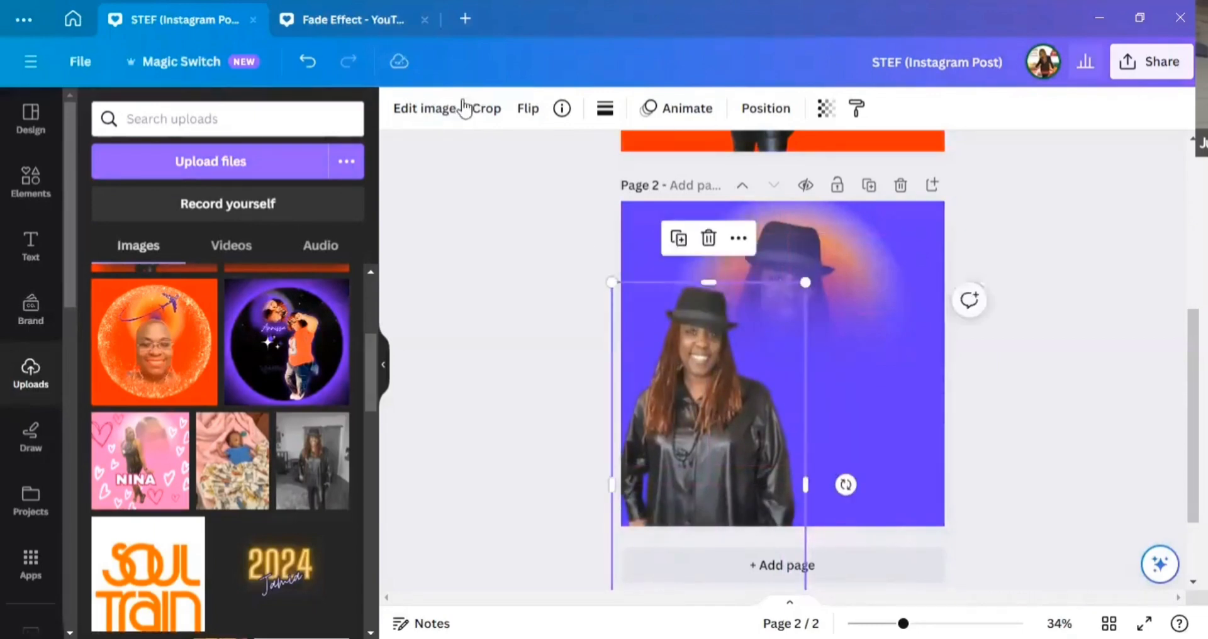
left_click(780, 117)
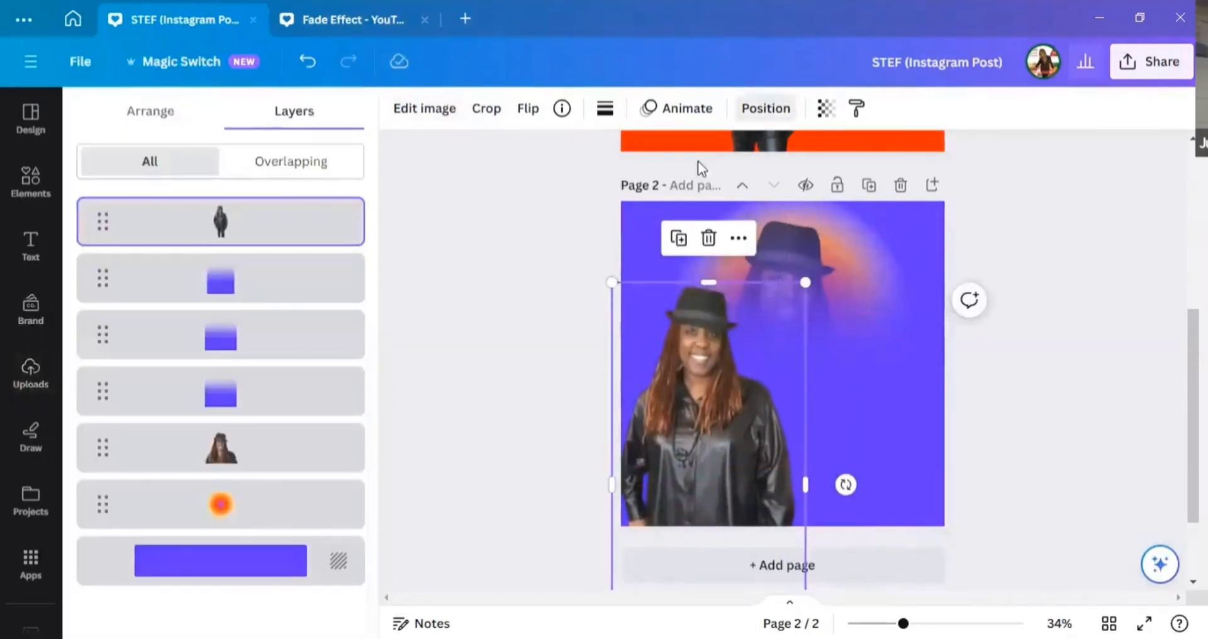
left_click(230, 463)
left_click_drag(766, 309, 867, 268)
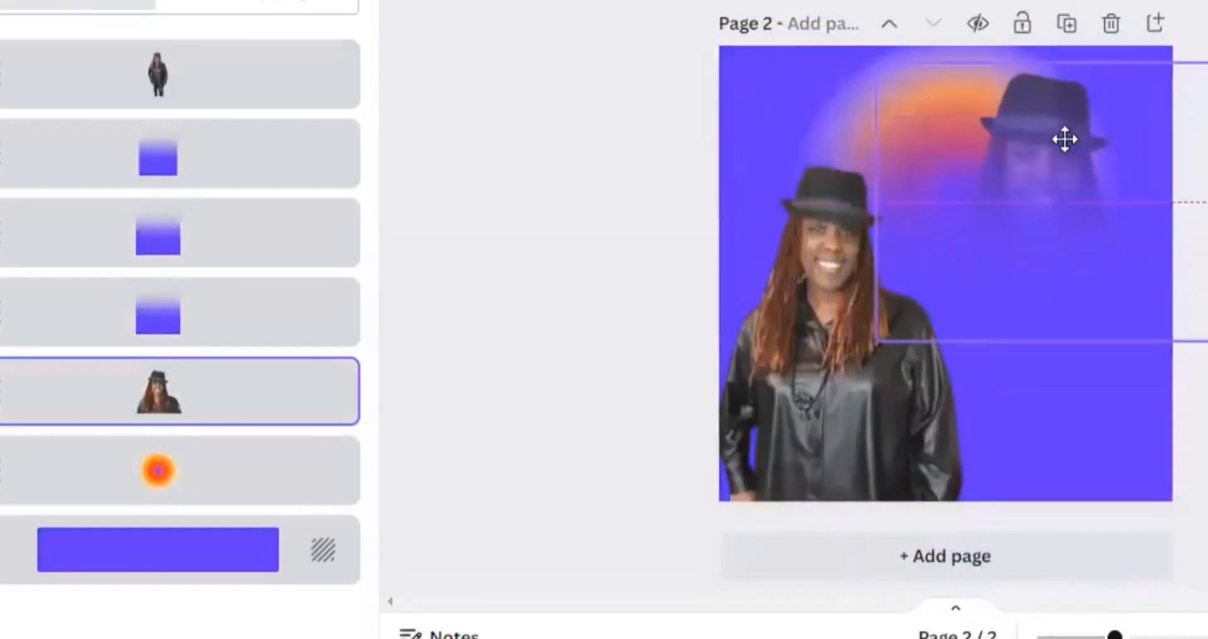
Move the radial glow behind the faded portrait in the page's upper right and slightly enlarge the portrait so it is centred over the glow.
left_click(252, 477)
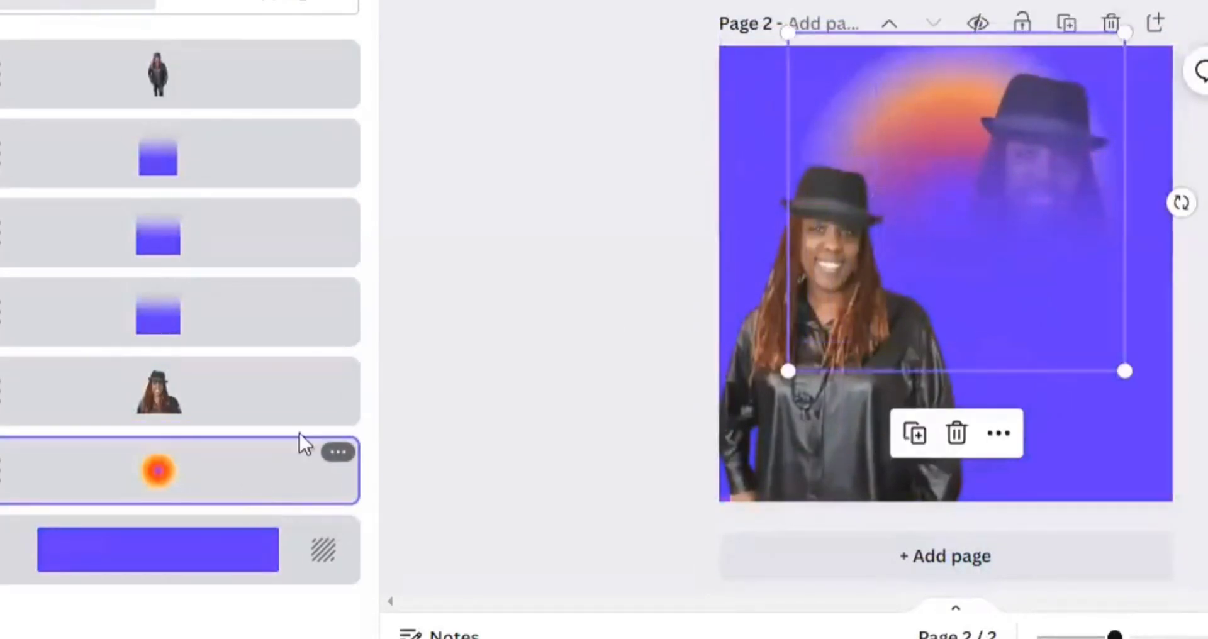
left_click_drag(922, 116, 1012, 96)
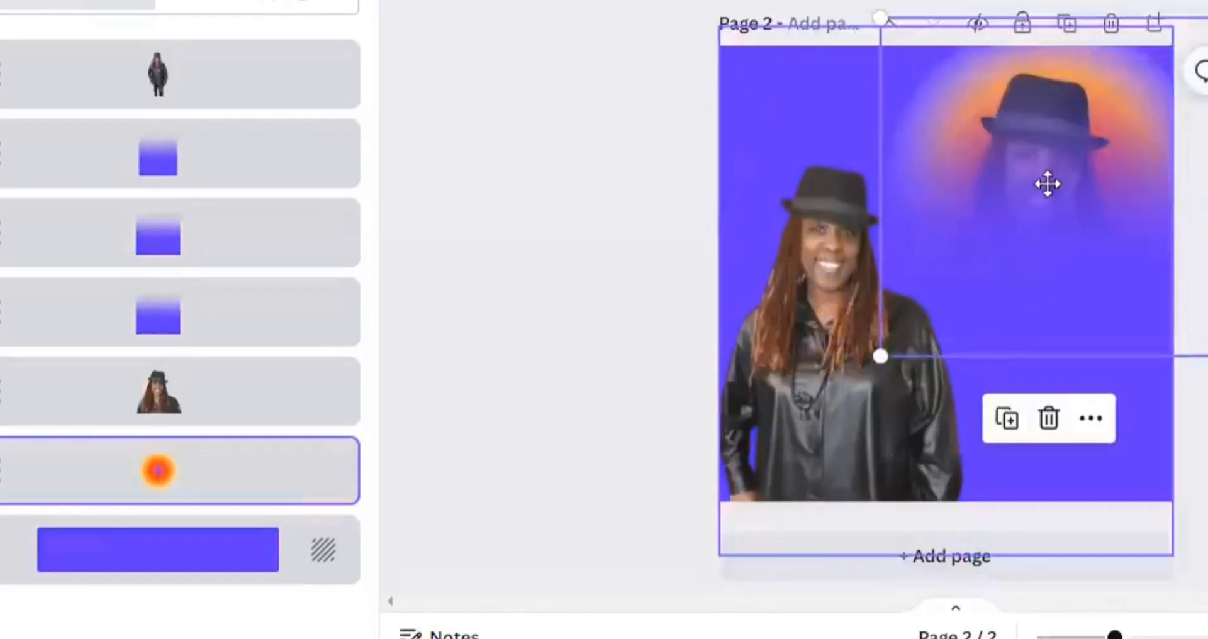
left_click_drag(1052, 168, 1052, 174)
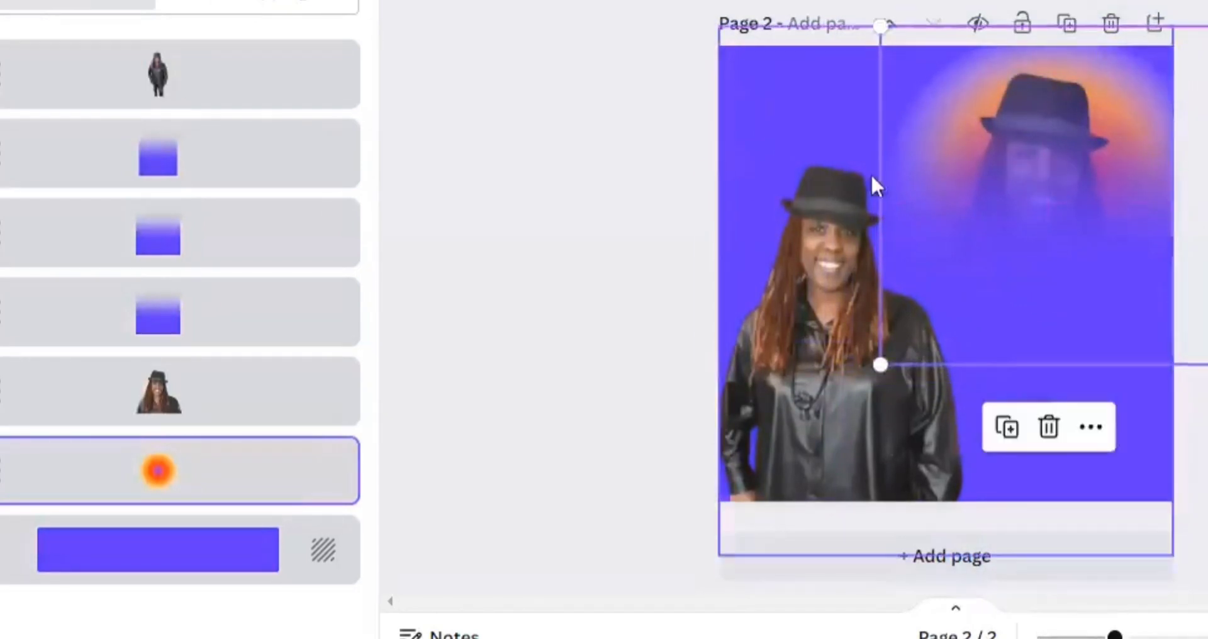
left_click(258, 380)
left_click_drag(874, 341, 826, 383)
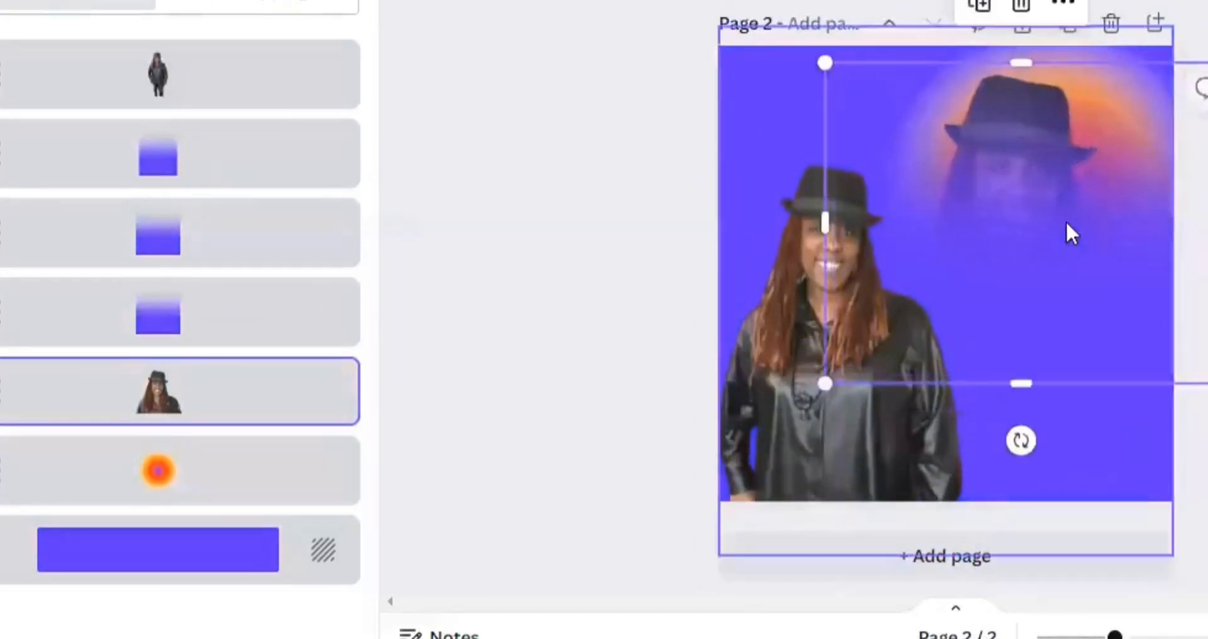
left_click_drag(1053, 168, 1082, 165)
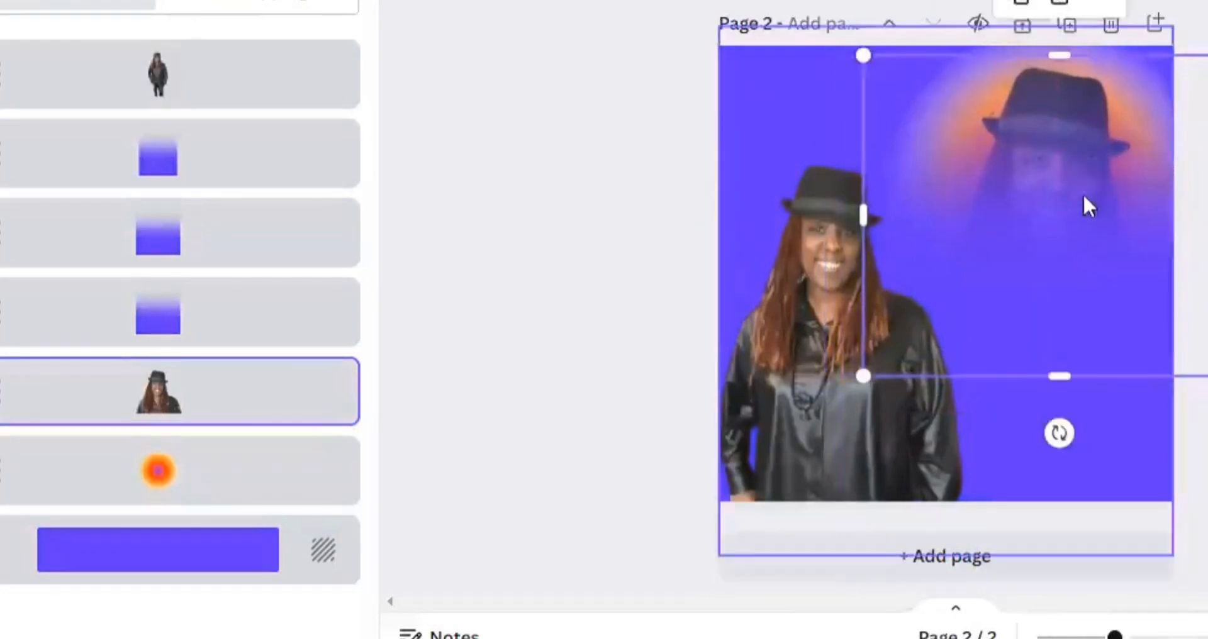
Shift the uppermost and lowest violet gradient layers down and stretch their upper edges to the top of the page.
left_click(170, 162)
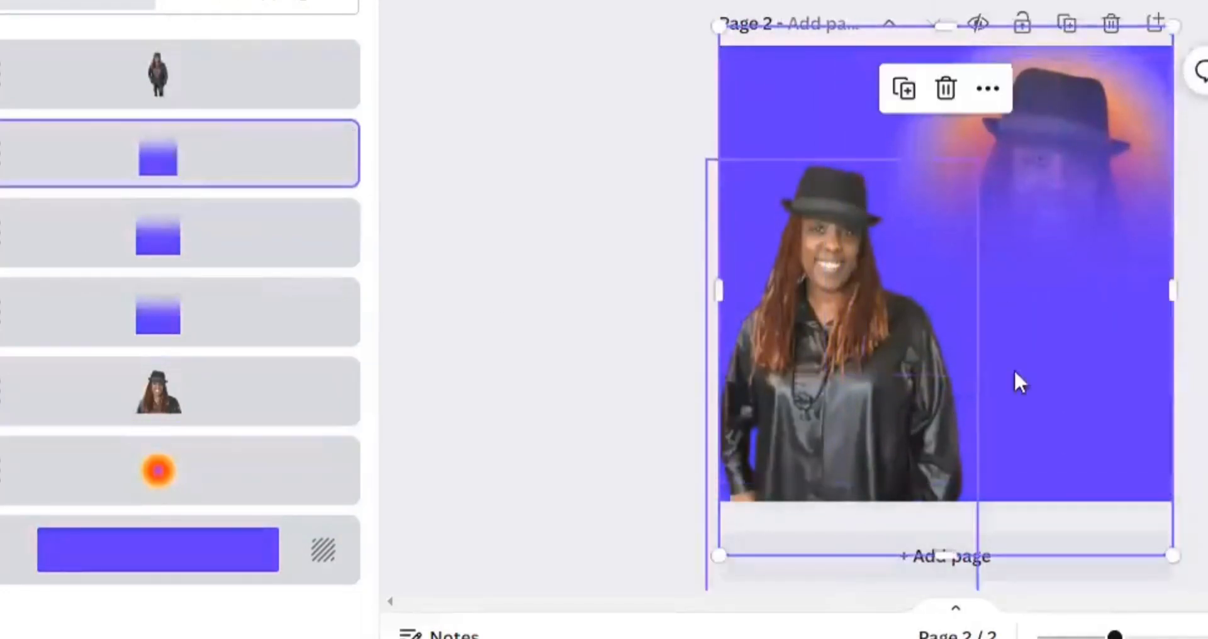
left_click_drag(1019, 380, 1042, 400)
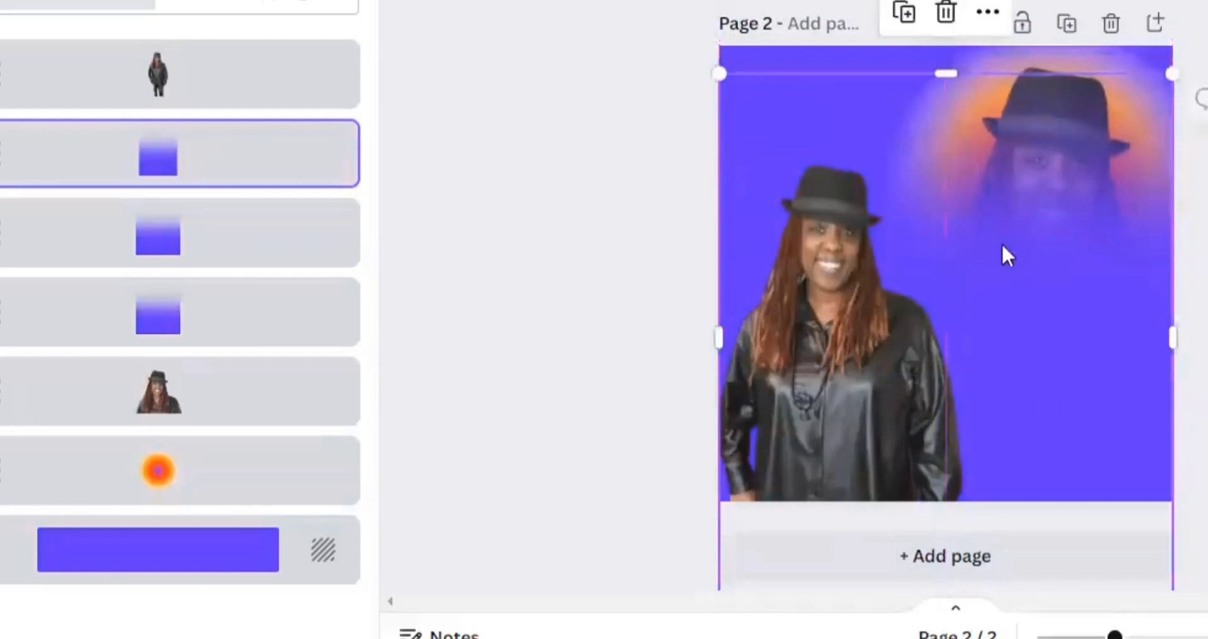
left_click_drag(954, 77, 950, 42)
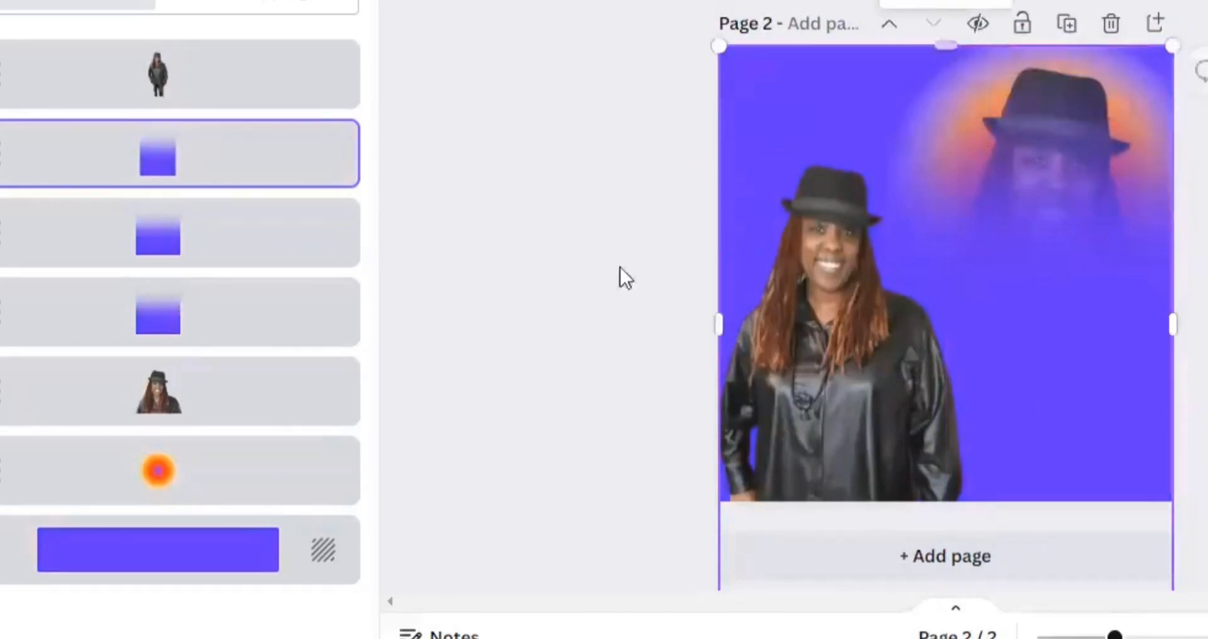
left_click(272, 341)
mouse_move(1097, 430)
left_mouse_down()
mouse_move(1095, 451)
mouse_move(1095, 440)
left_mouse_up()
left_click_drag(940, 88, 946, 44)
left_click_drag(887, 348, 877, 411)
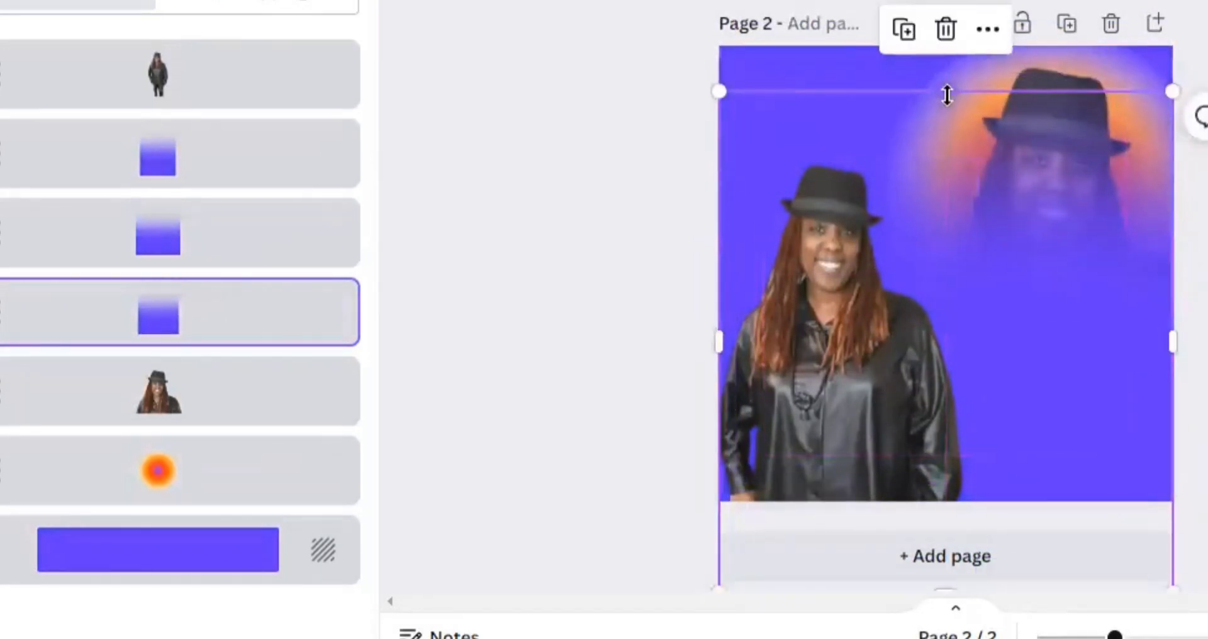
left_click_drag(946, 93, 947, 45)
Move the full-length cutout up and enlarge it to fill the page's height on the left side.
left_click(833, 272)
left_click_drag(833, 277, 847, 197)
left_click_drag(990, 74, 1005, 50)
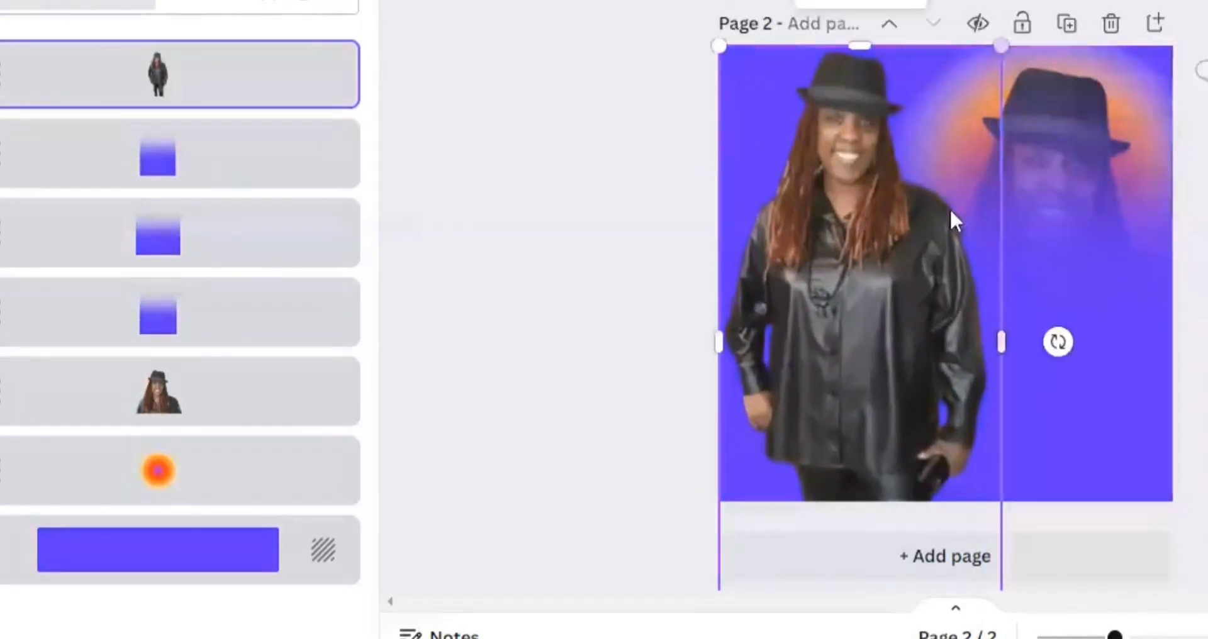
left_click_drag(936, 253, 963, 258)
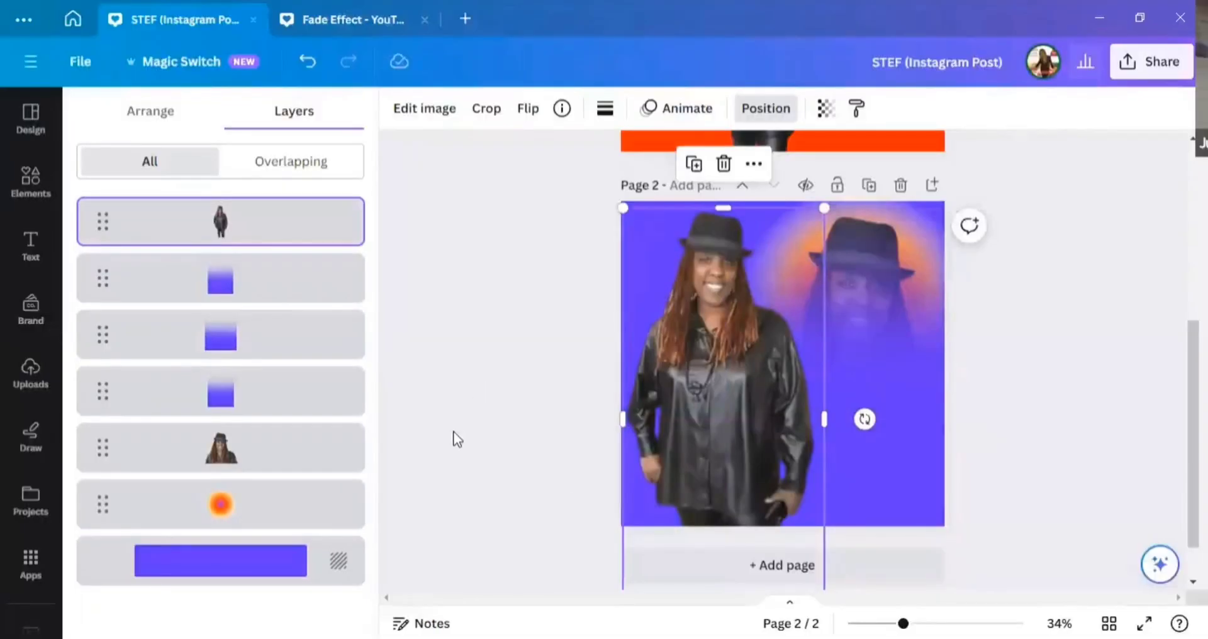
Add the recently used yellow neon "Sparkle" text style and replace its wording with the woman's first name.
left_click(492, 504)
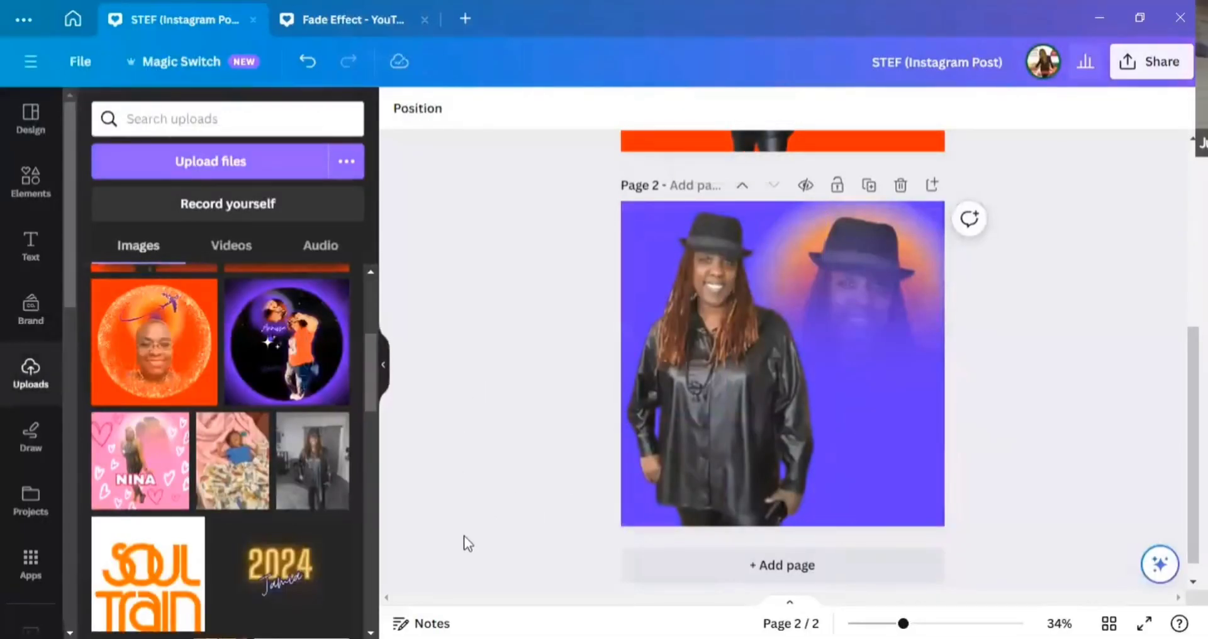
left_click(29, 252)
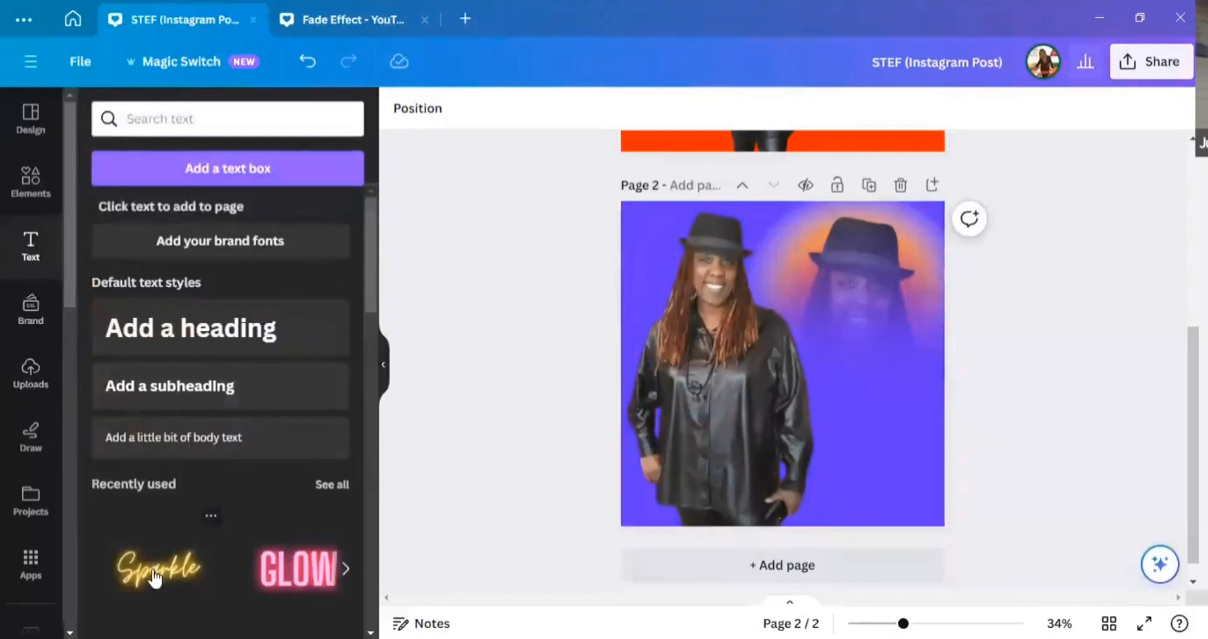
left_click(155, 577)
double_click(817, 371)
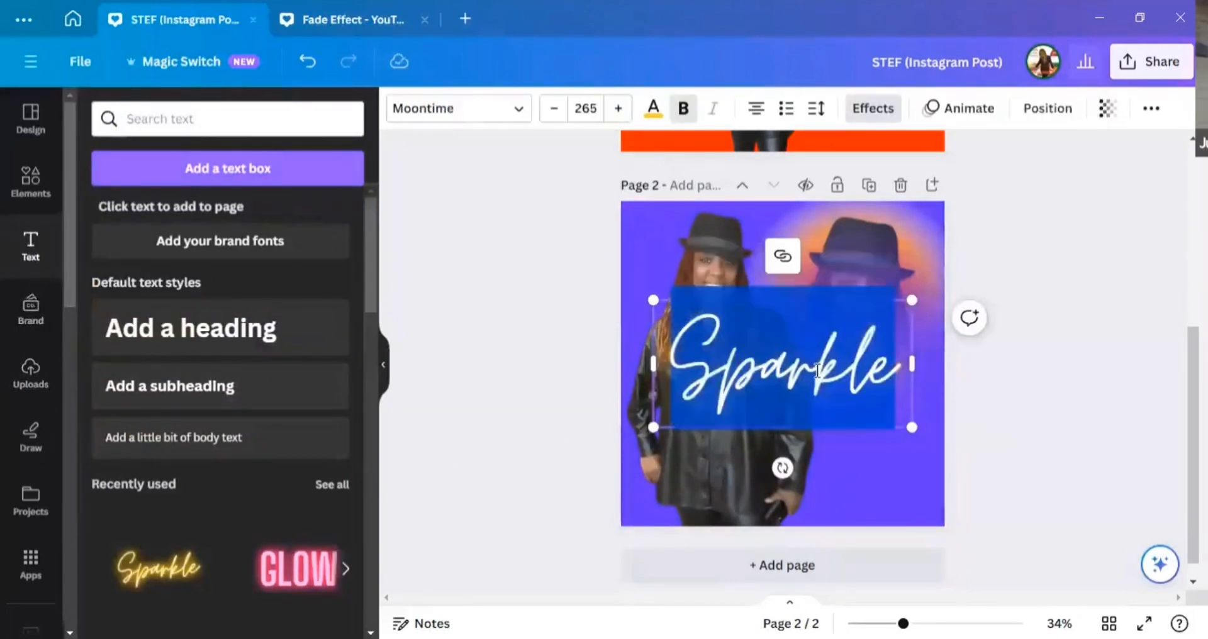
type("Stef")
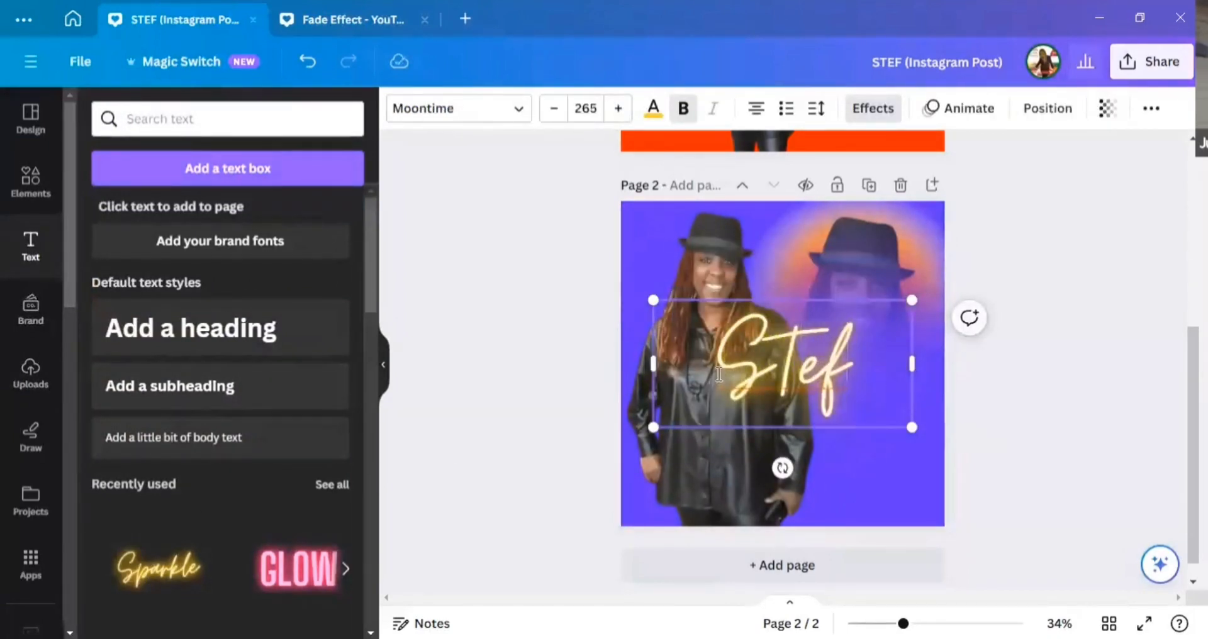
key("BackSpace")
key("BackSpace")
key("BackSpace")
type("tef")
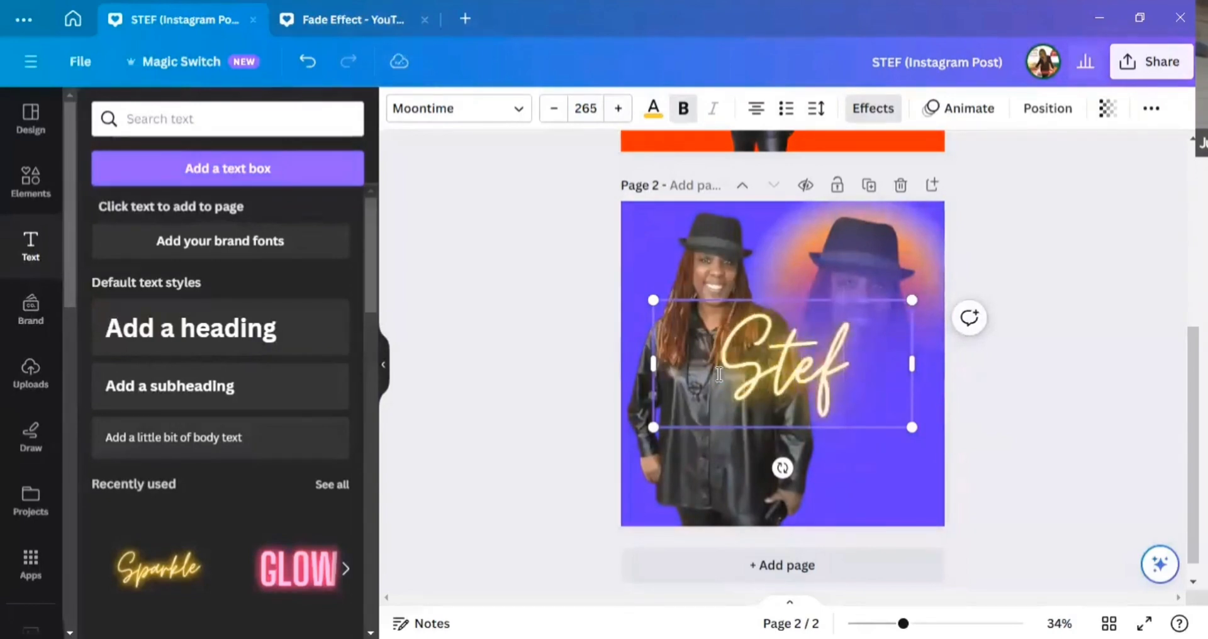
Narrow the name's text box, enlarge the text to size 284 and move it to the page's lower right.
left_click_drag(912, 366, 806, 372)
left_click_drag(805, 426, 816, 436)
left_click(837, 405)
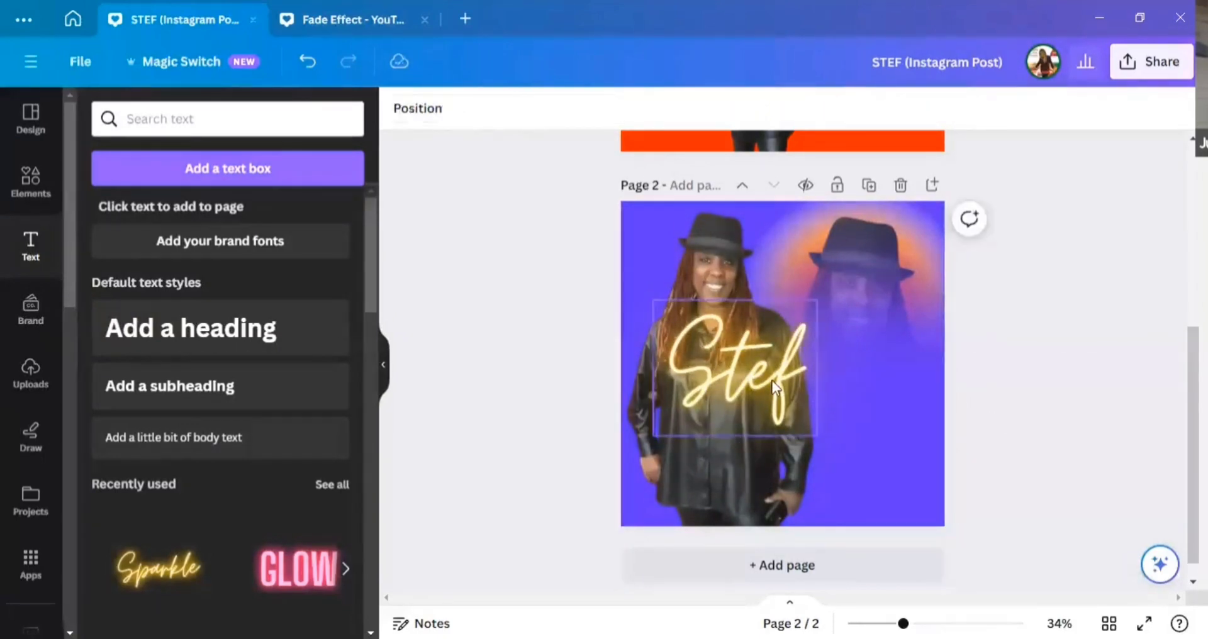
left_click_drag(770, 378, 874, 449)
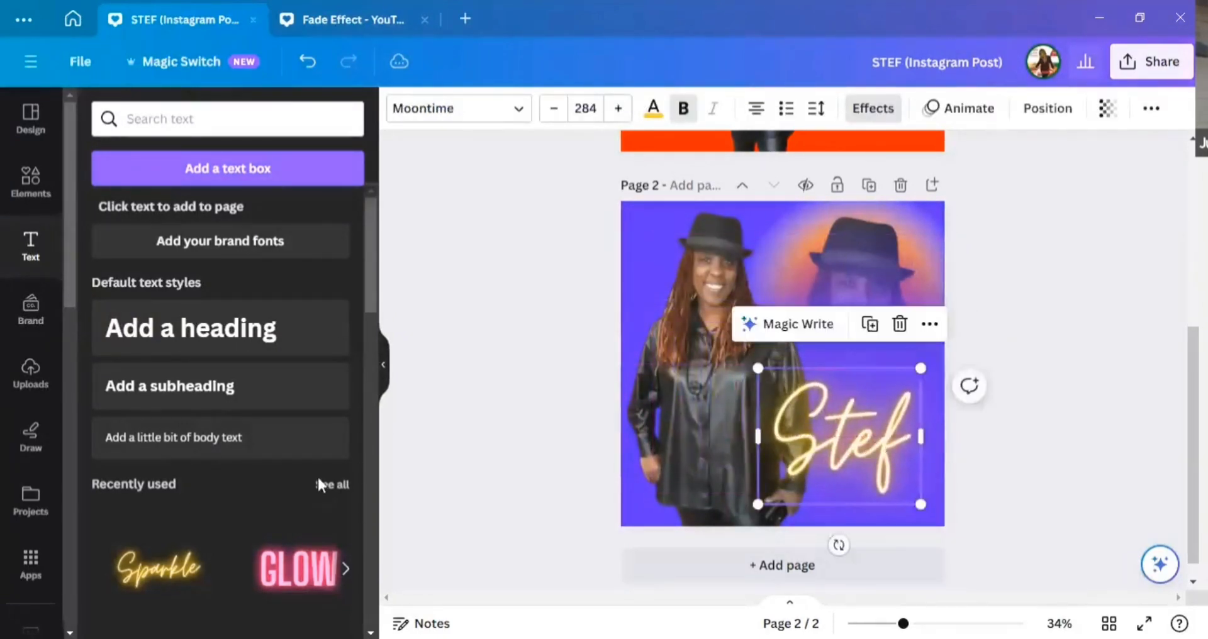
Add a second yellow neon "Sparkle" text and change its wording to "Just".
left_click(178, 572)
double_click(791, 370)
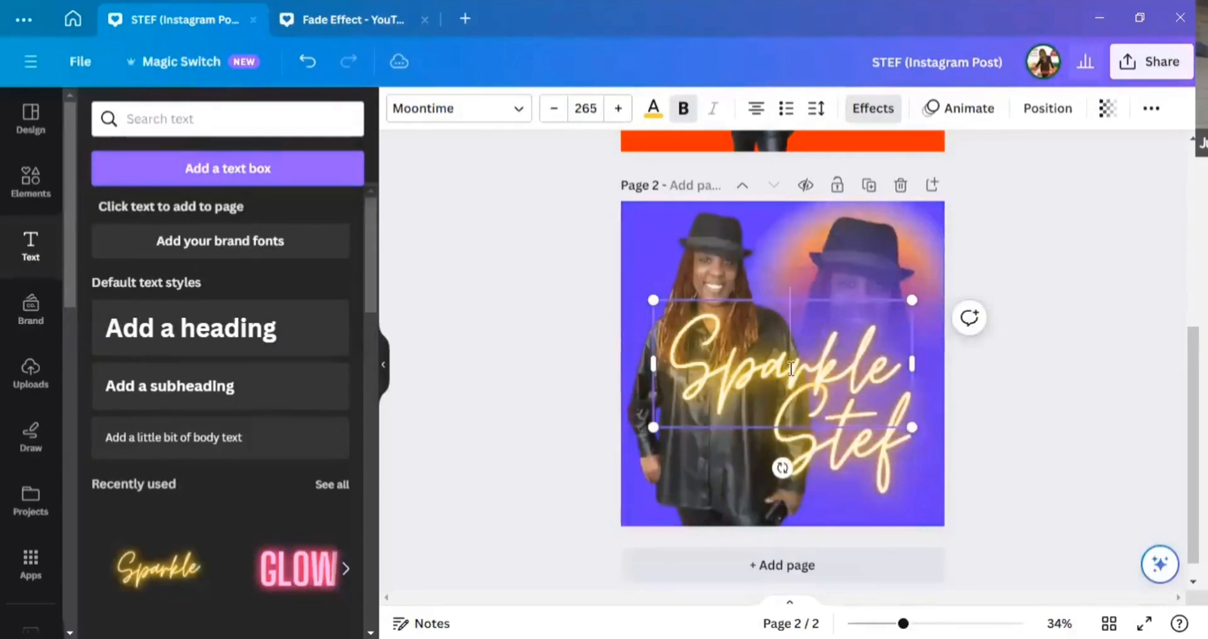
type("Just")
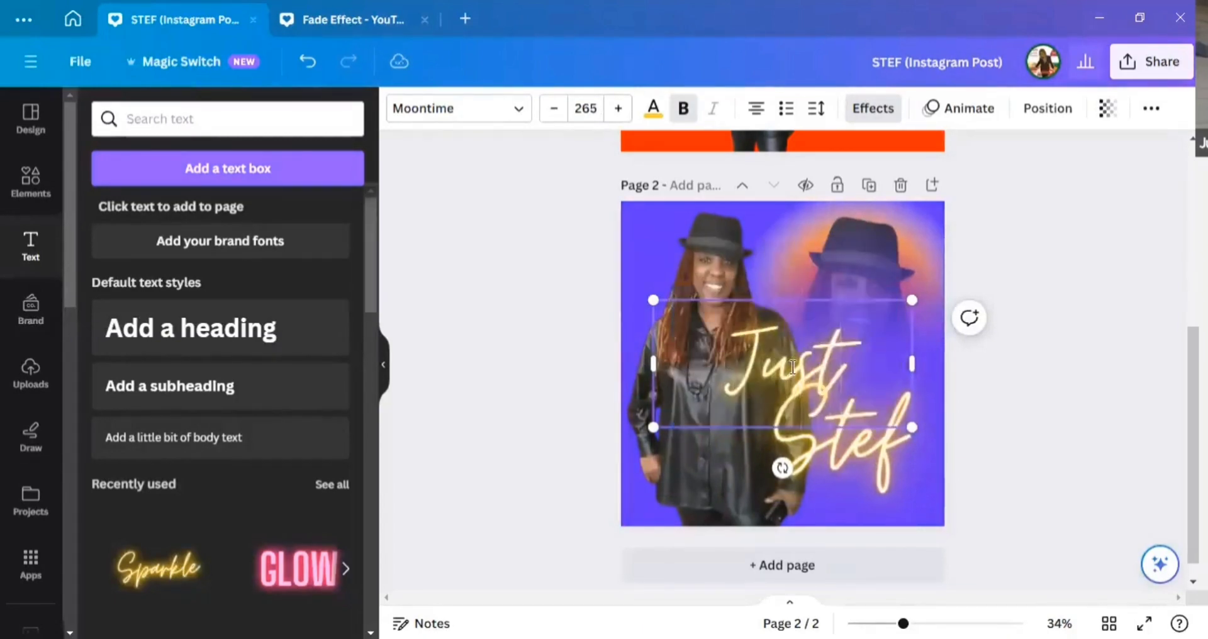
Try to recolour the "Just" text with the document's light orange and red-orange.
left_click(654, 112)
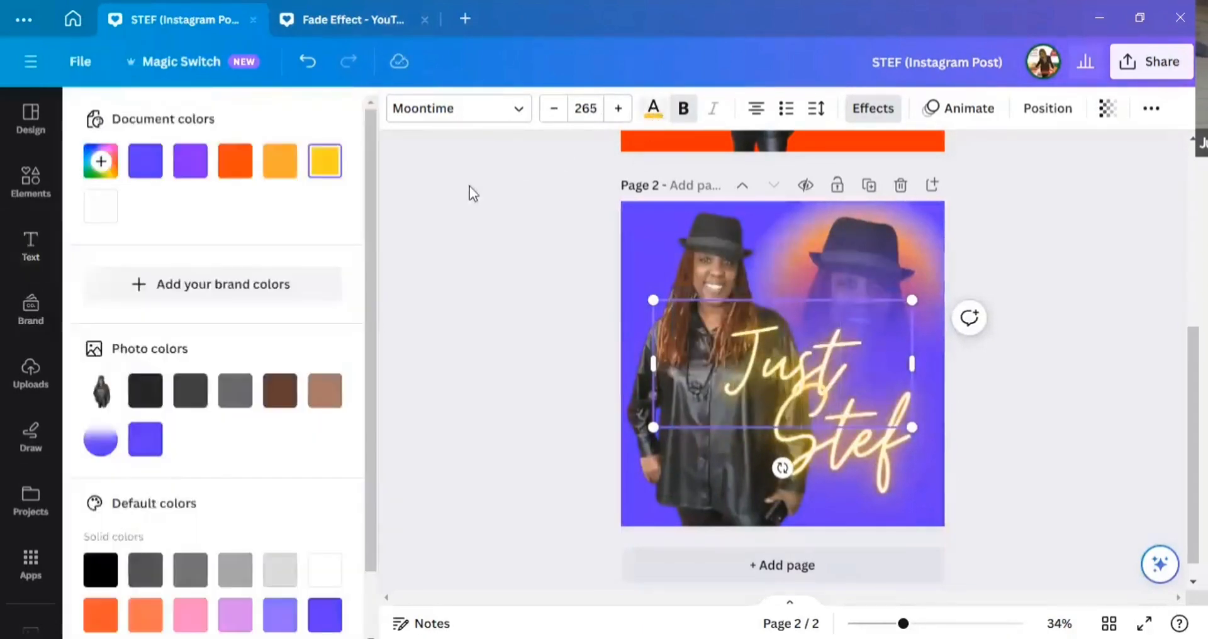
left_click(283, 171)
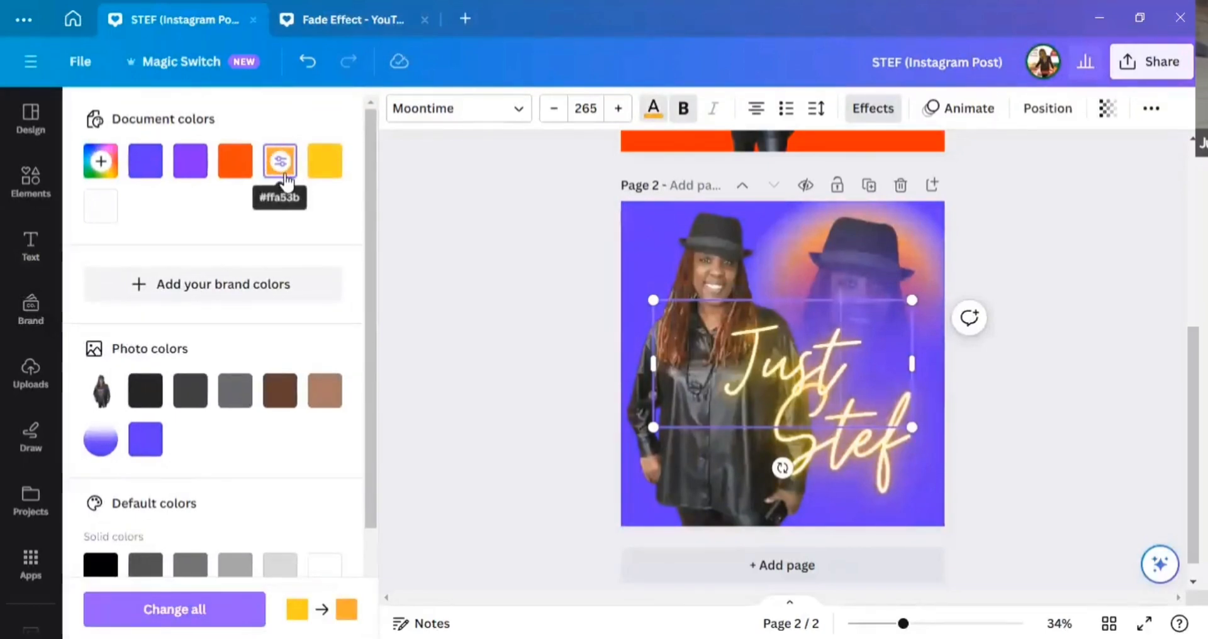
left_click(237, 182)
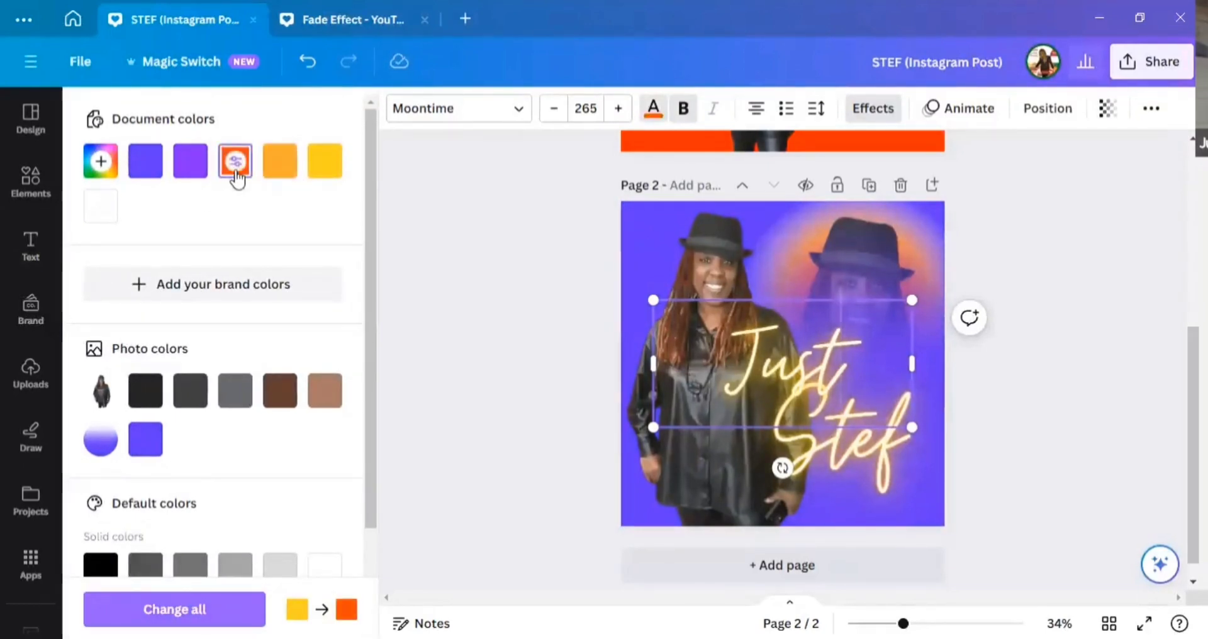
left_click(534, 347)
left_click(615, 434)
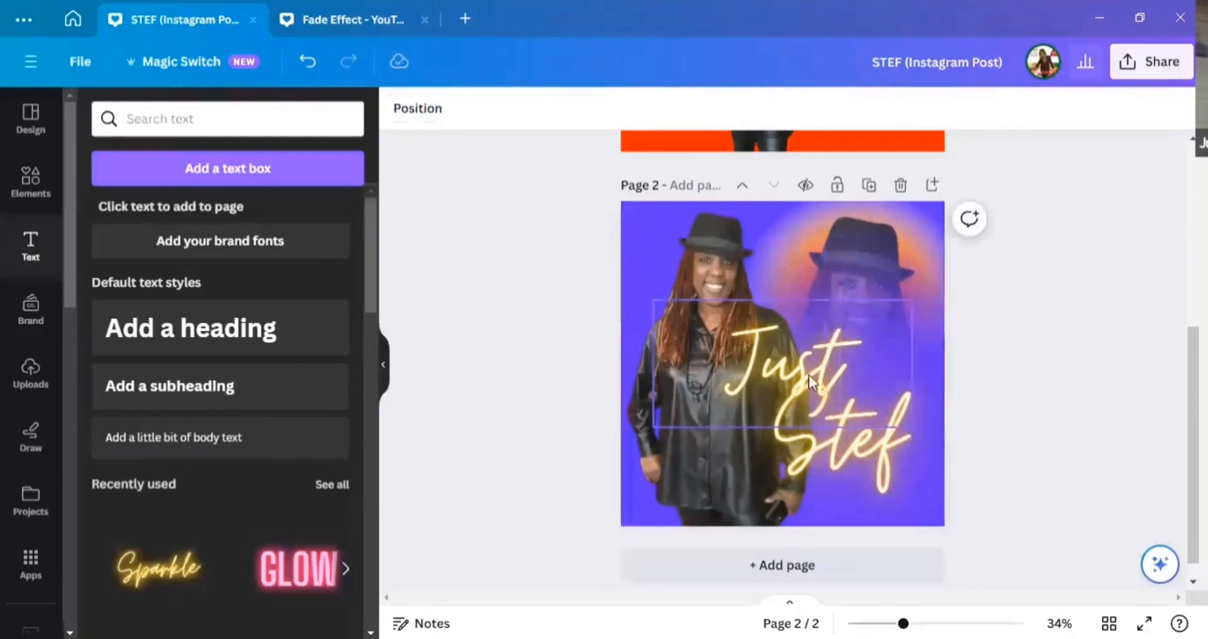
Narrow the "Just" text box so it fits closely around the word.
left_click(813, 370)
left_click_drag(912, 373, 772, 364)
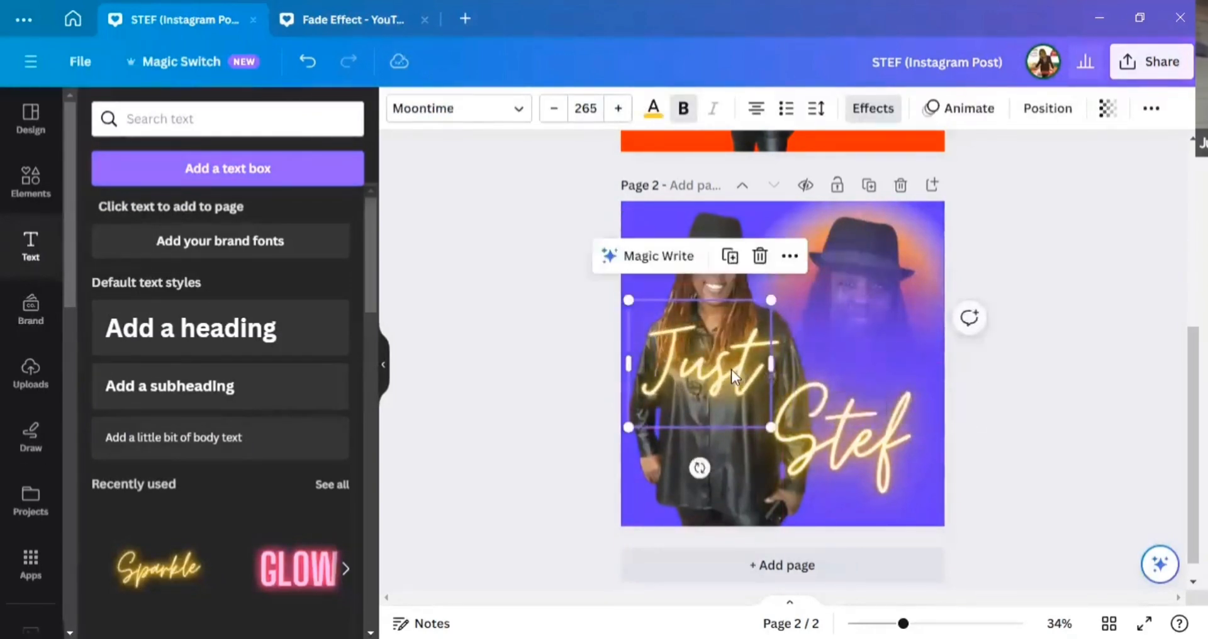
left_click(911, 349)
left_click(750, 377)
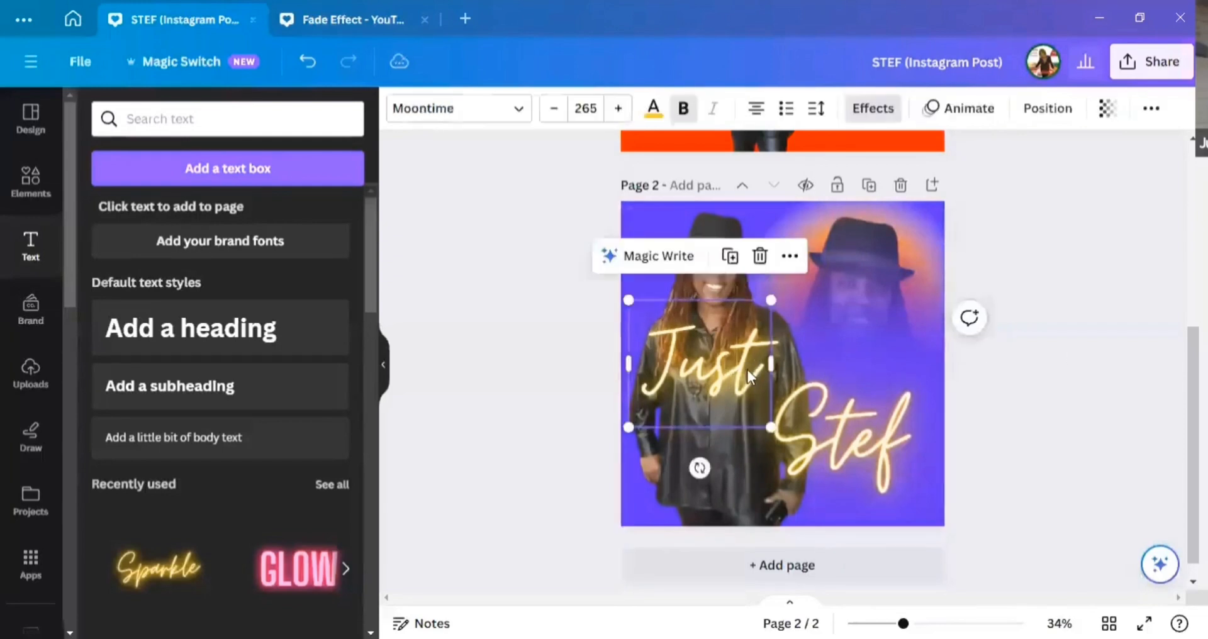
Recolour "Just" with the document's red-orange and place it above the name, reduced to size 219.
left_click(654, 113)
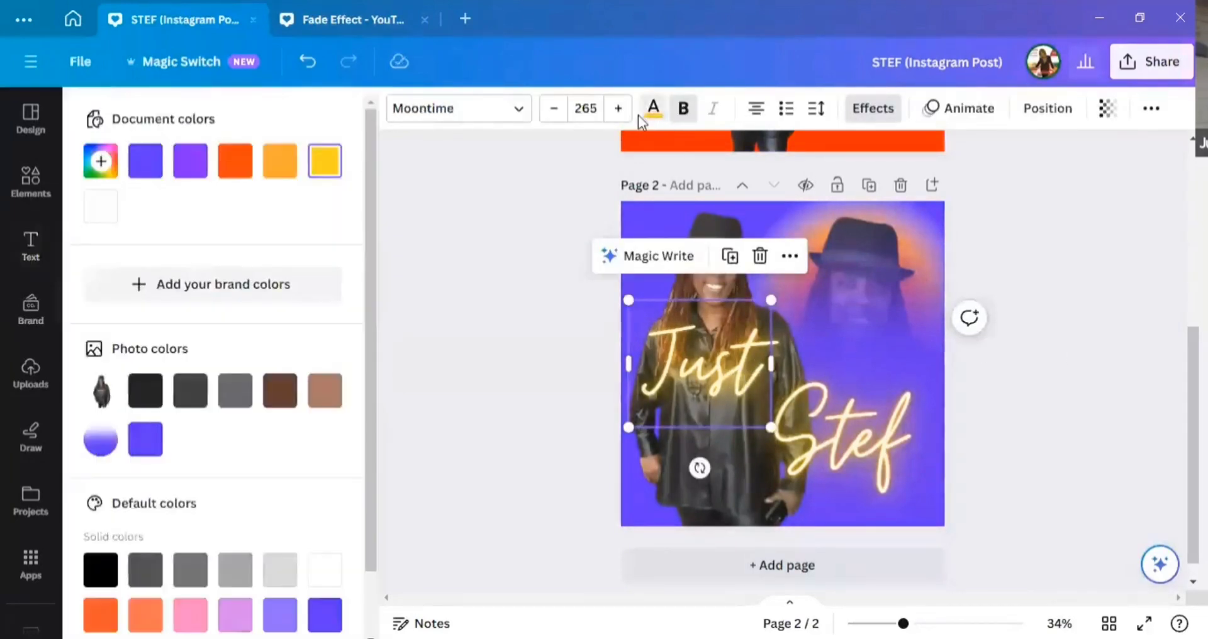
left_click(280, 162)
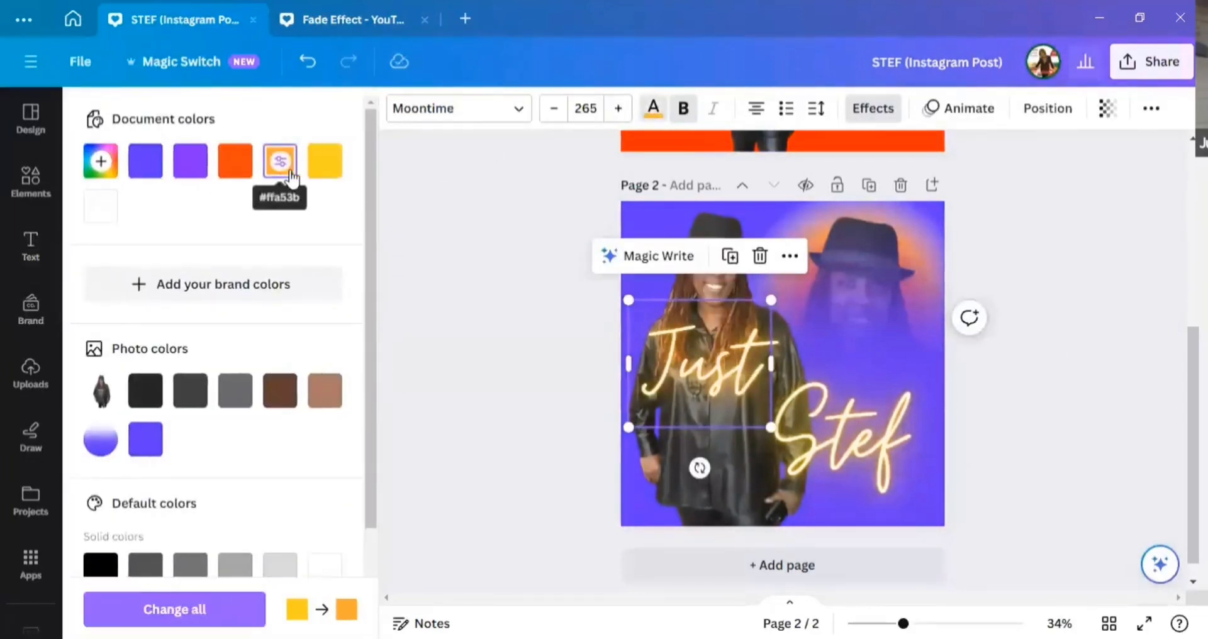
left_click(236, 162)
left_click_drag(736, 380, 886, 385)
left_click_drag(924, 304, 898, 326)
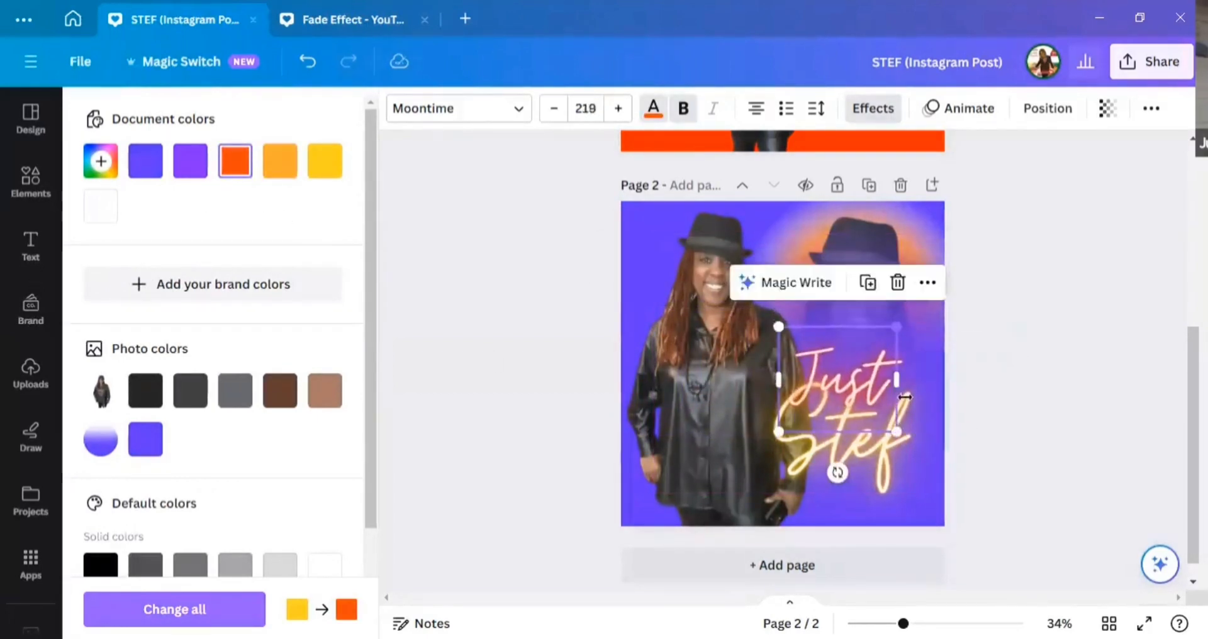
Recolour the name text violet and arrange both words closely in the lower right, with "Just" enlarged to size 230.
left_click(895, 478)
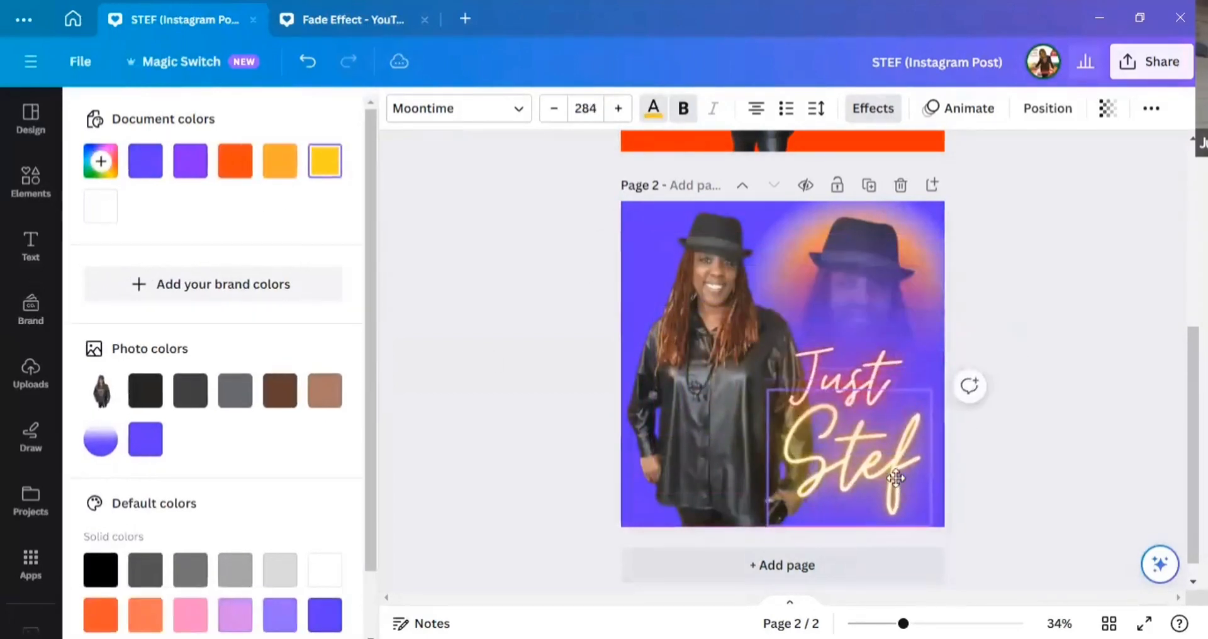
left_click(151, 173)
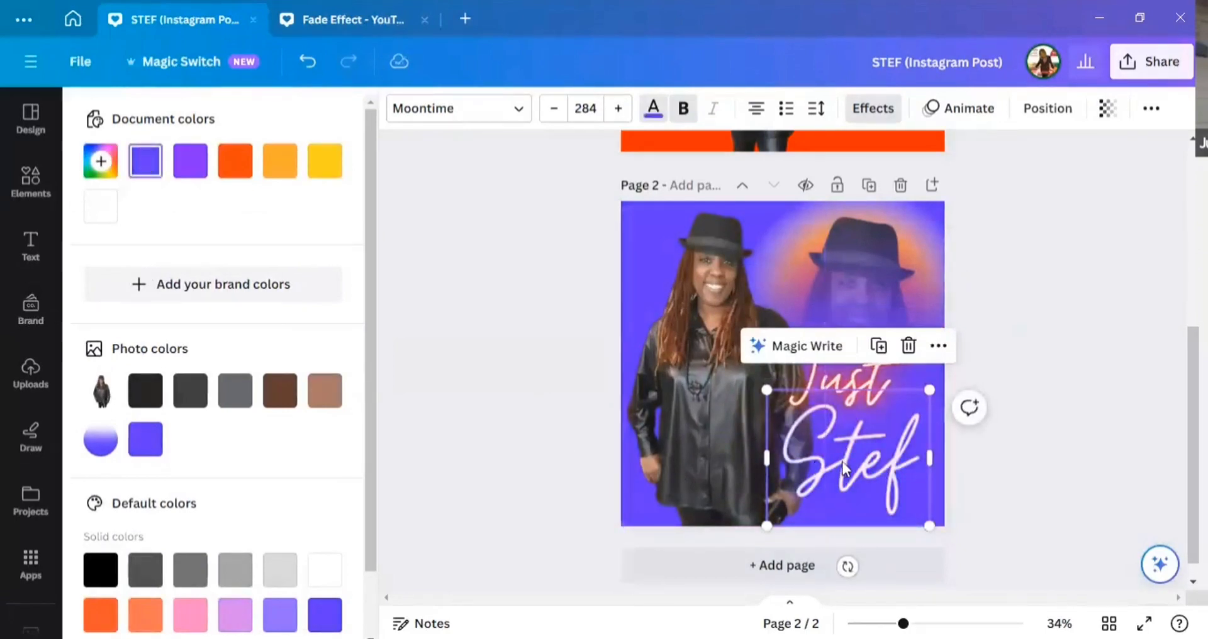
left_click_drag(844, 469, 857, 456)
mouse_move(868, 370)
left_mouse_down()
mouse_move(868, 387)
mouse_move(872, 373)
left_mouse_up()
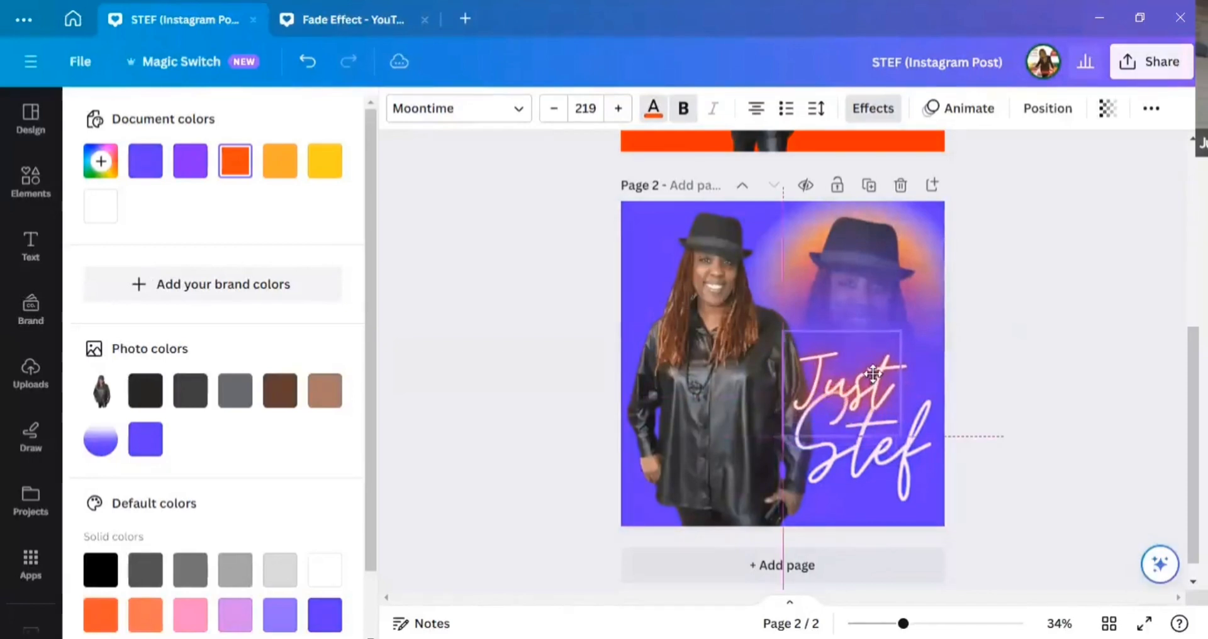
left_click_drag(901, 333, 905, 326)
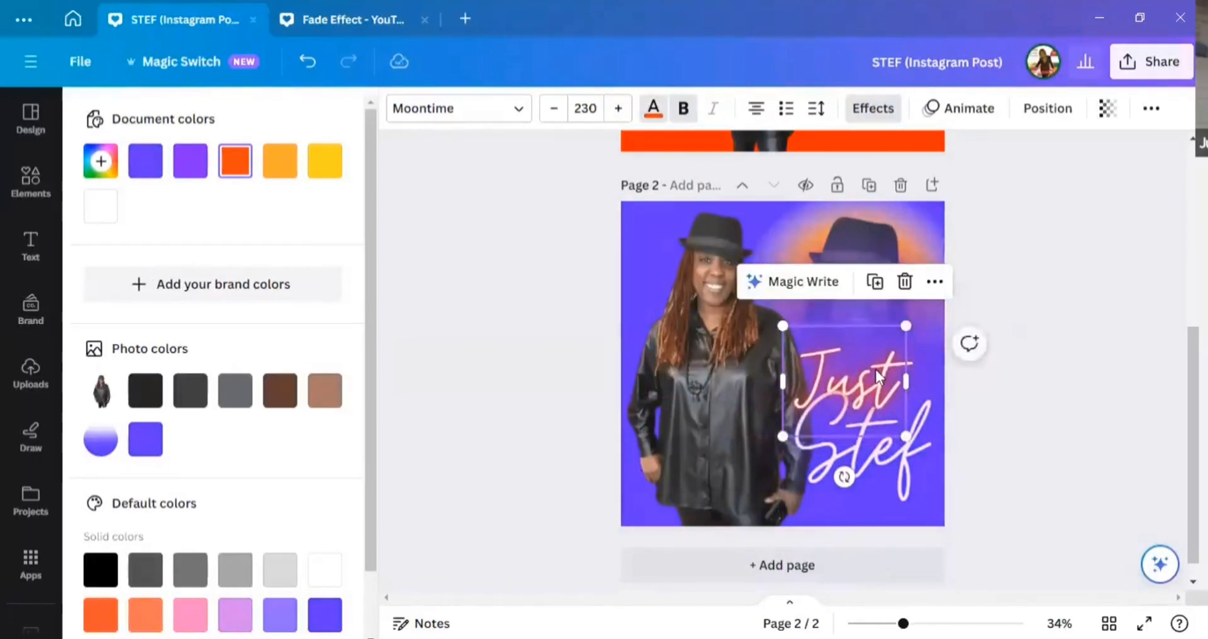
Shift the name text slightly left beneath "Just" and recolour it with the near-black photo colour.
left_click(903, 488)
left_click_drag(908, 470, 883, 444)
left_click(149, 397)
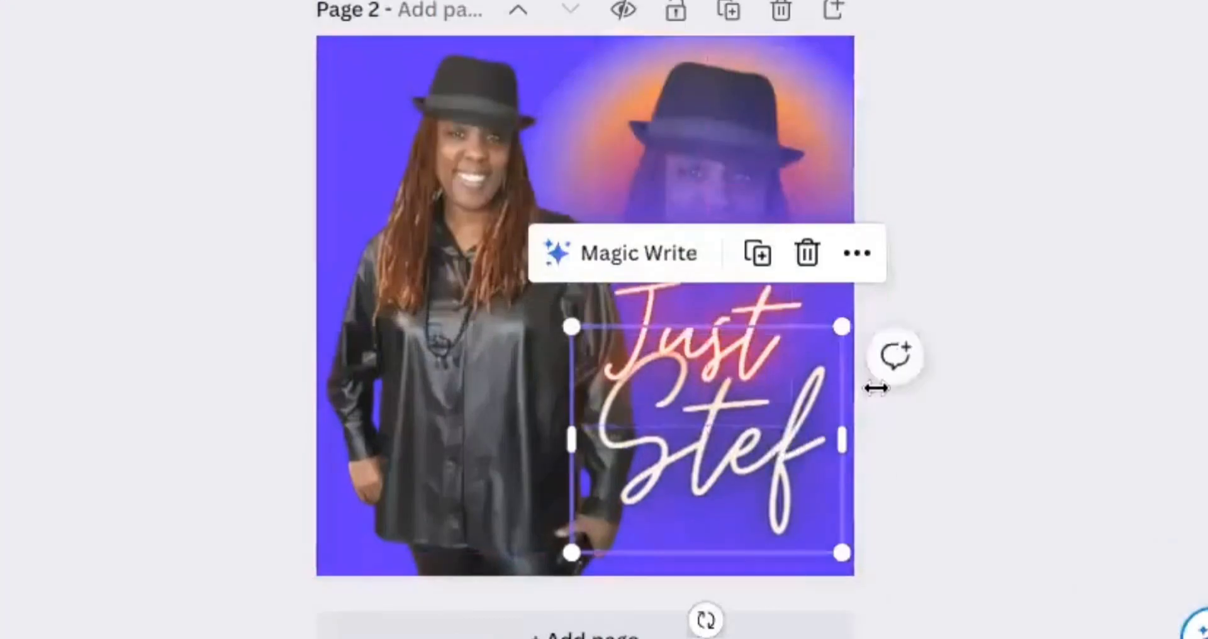
left_click(1127, 162)
scroll(1128, 153, "up", 5)
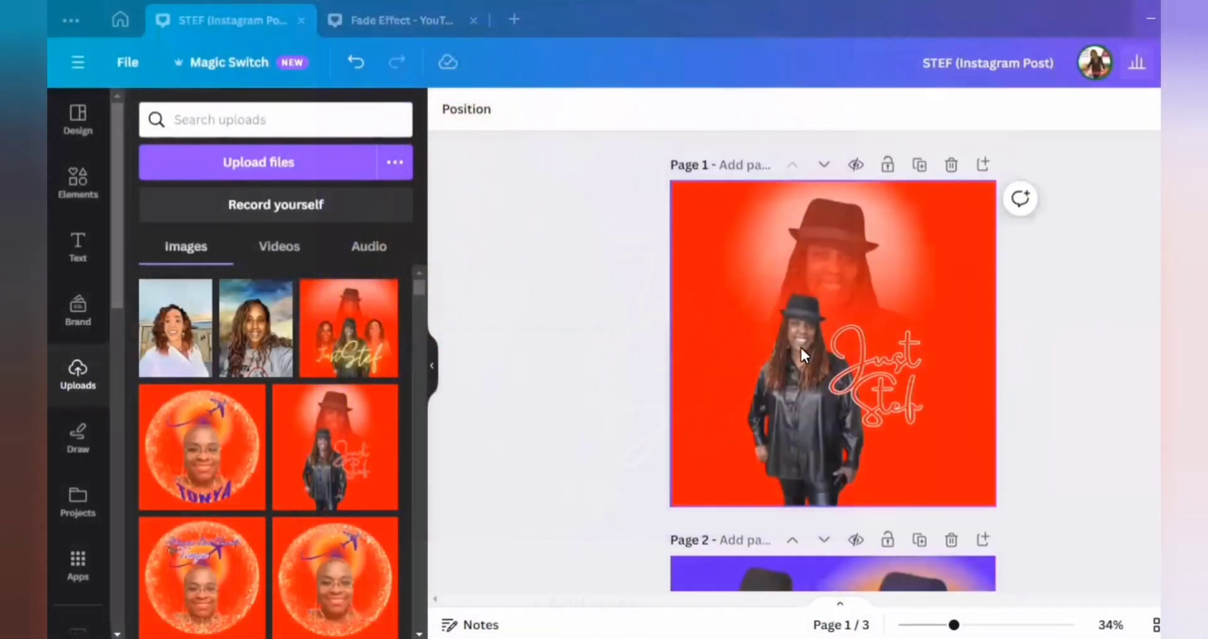
Duplicate the violet poster page and move the copy's full-length cutout down onto the red page below.
scroll(660, 396, "down", 10)
scroll(647, 397, "down", 2)
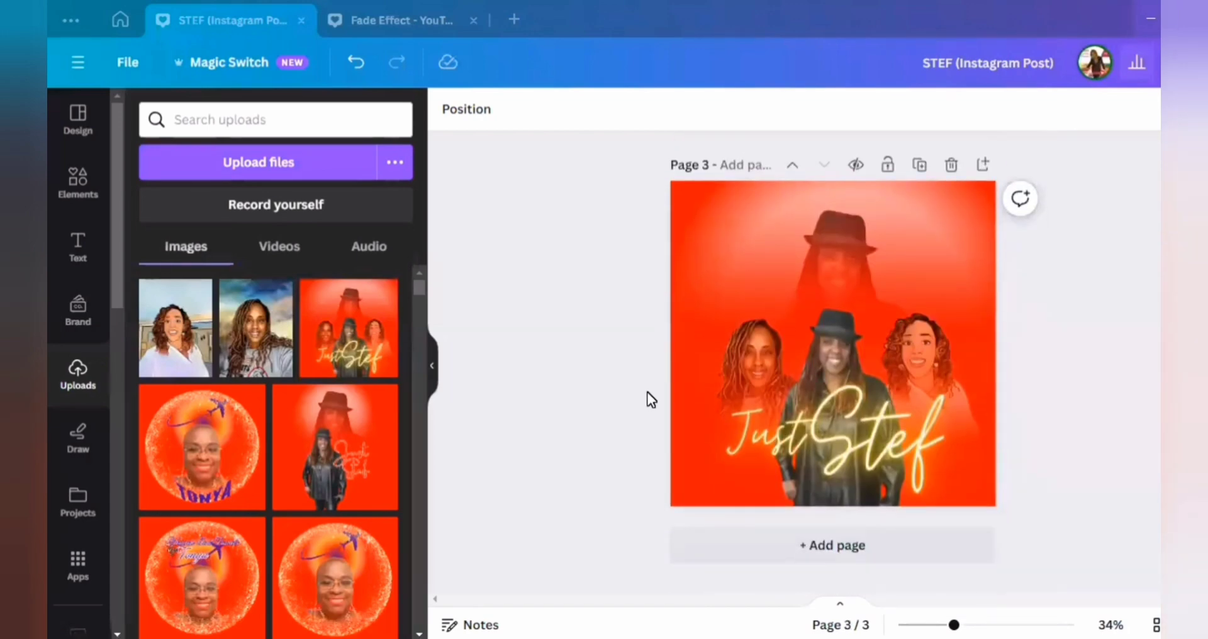
scroll(647, 397, "up", 5)
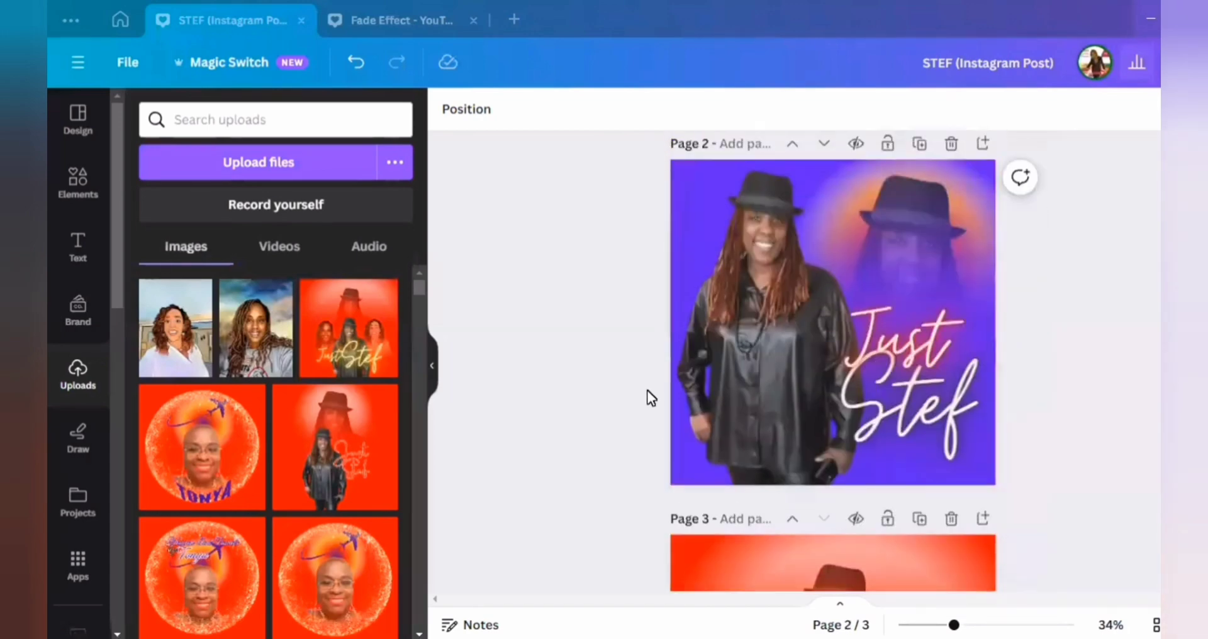
left_click(920, 145)
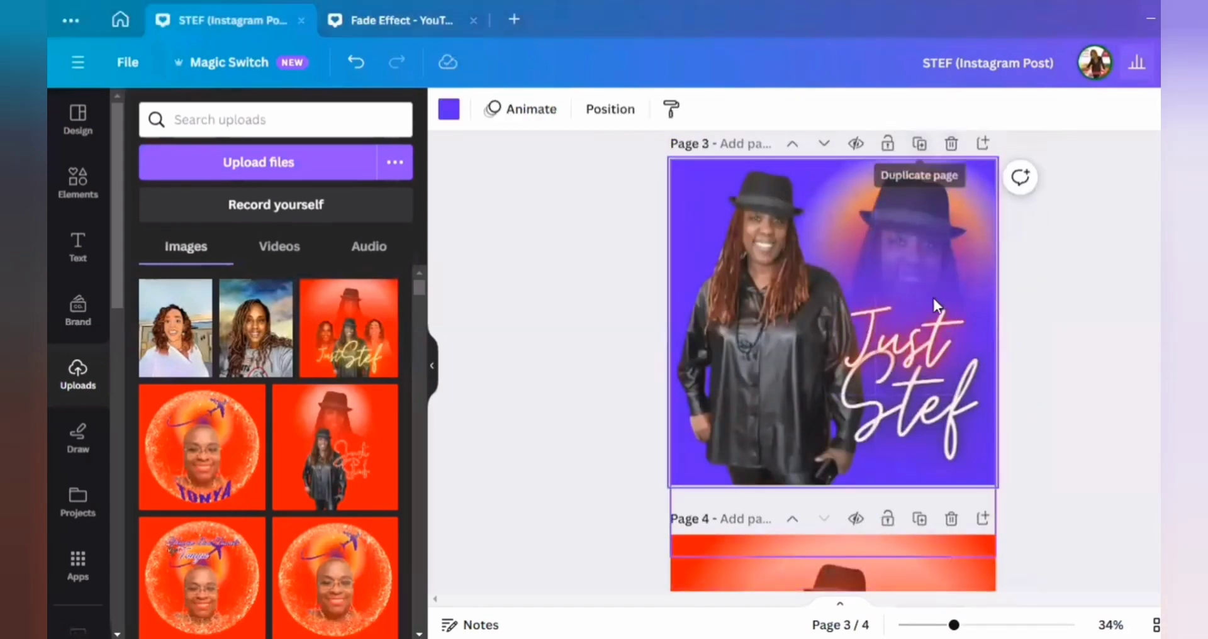
left_click(780, 318)
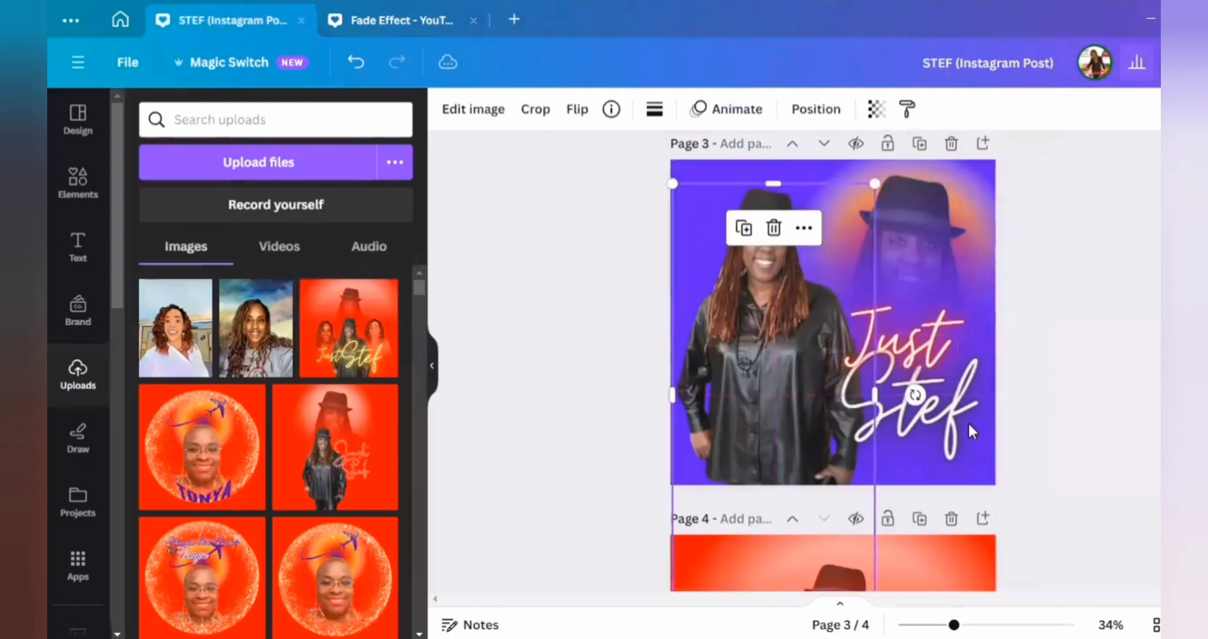
scroll(988, 409, "down", 2)
left_click_drag(757, 264, 803, 569)
scroll(1045, 482, "up", 3)
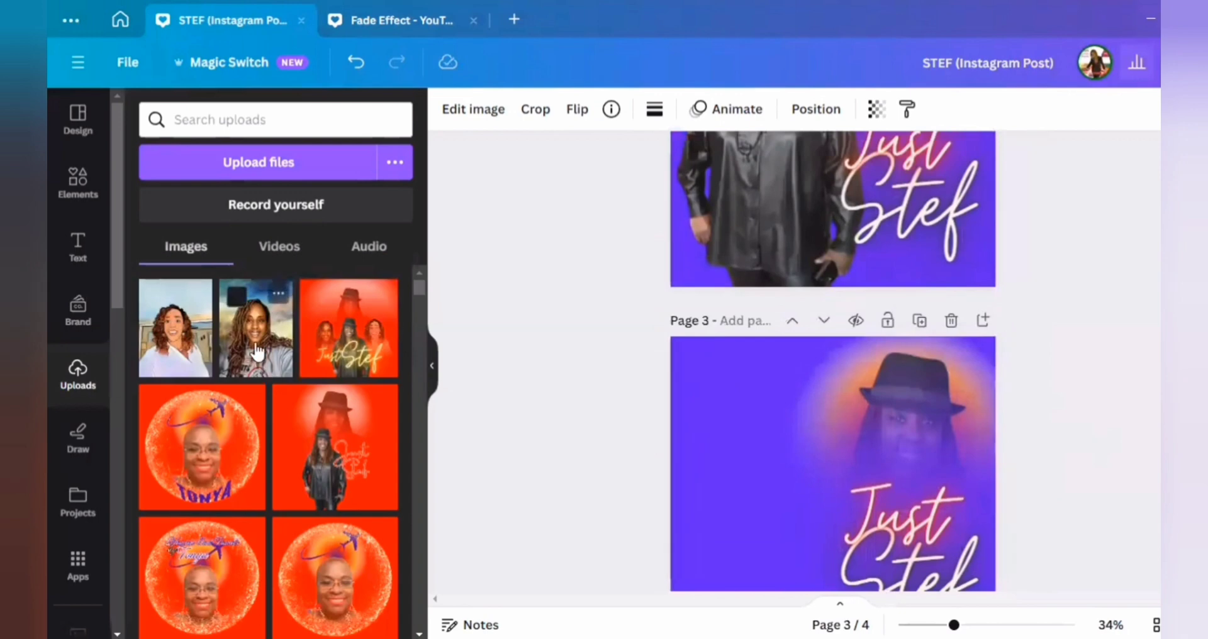
left_click(701, 519)
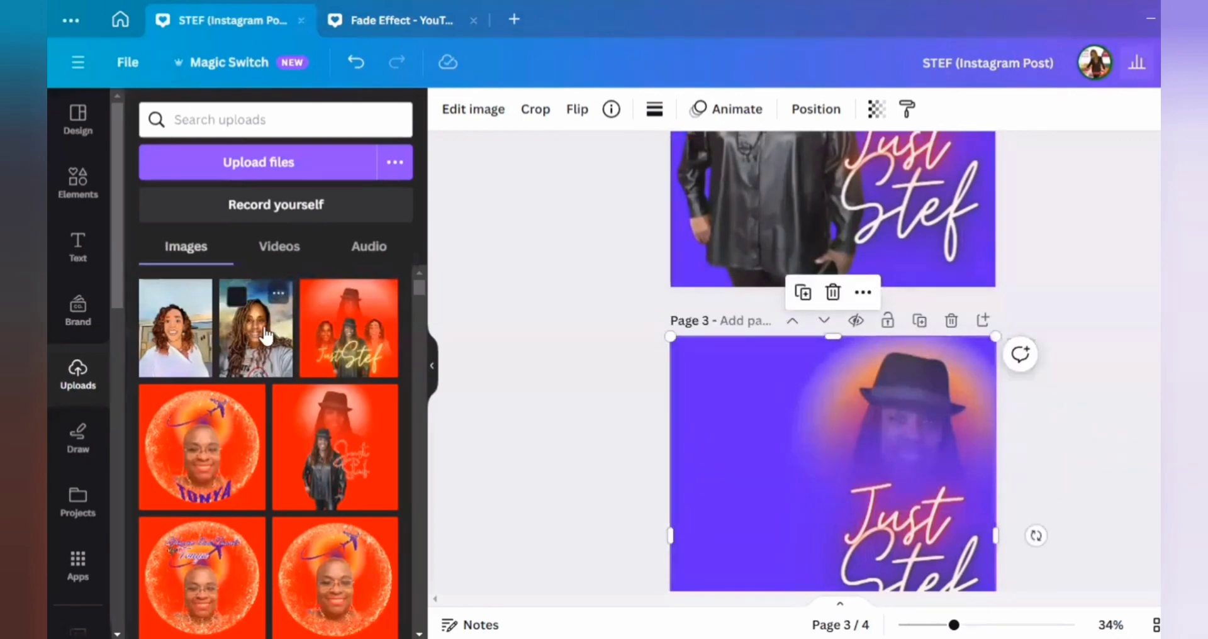
left_click(265, 337)
scroll(920, 288, "down", 4)
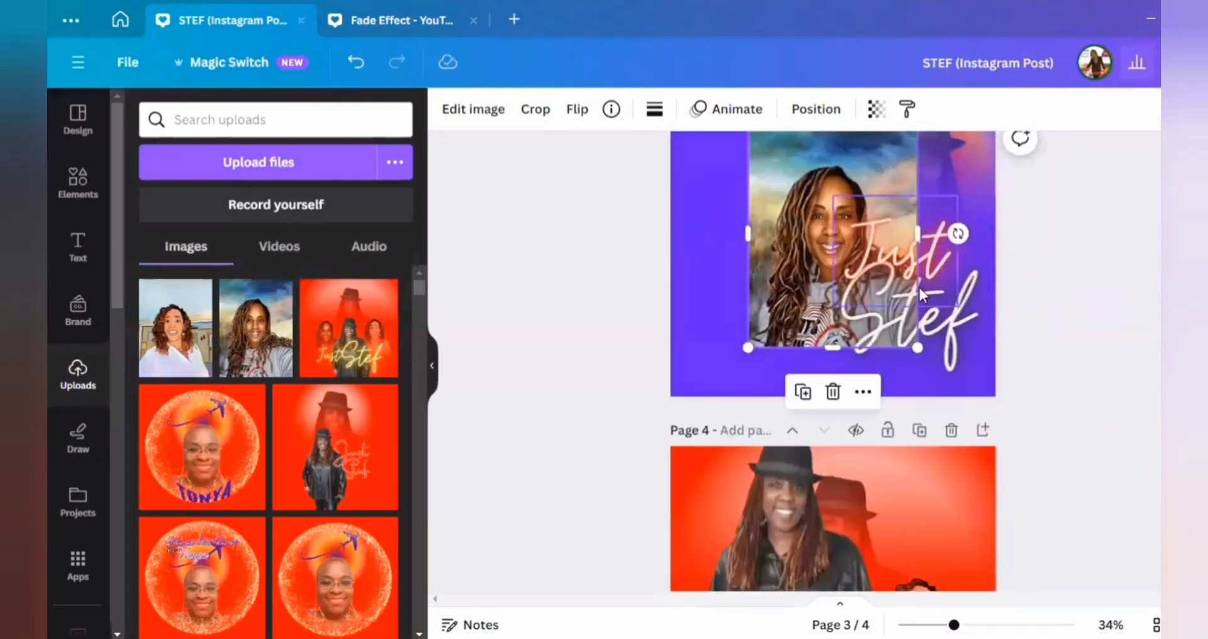
left_click(835, 393)
scroll(901, 380, "up", 4)
Enlarge the radial glow on page 3 to about the page's width and centre it across the upper part.
left_click(901, 381)
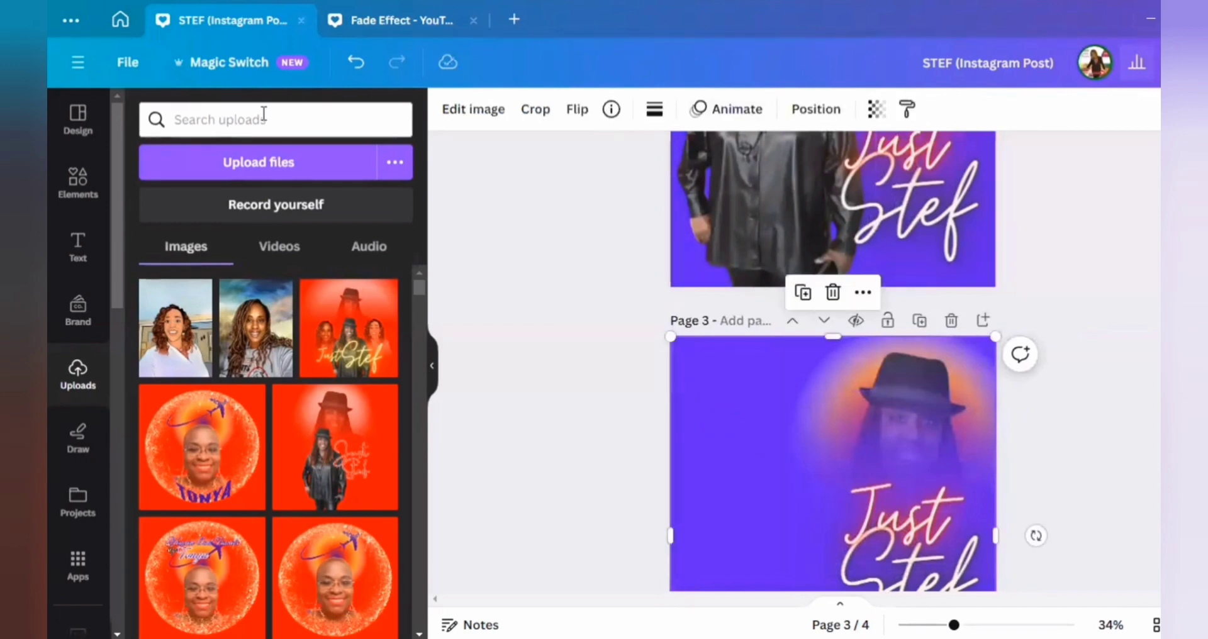
left_click(811, 111)
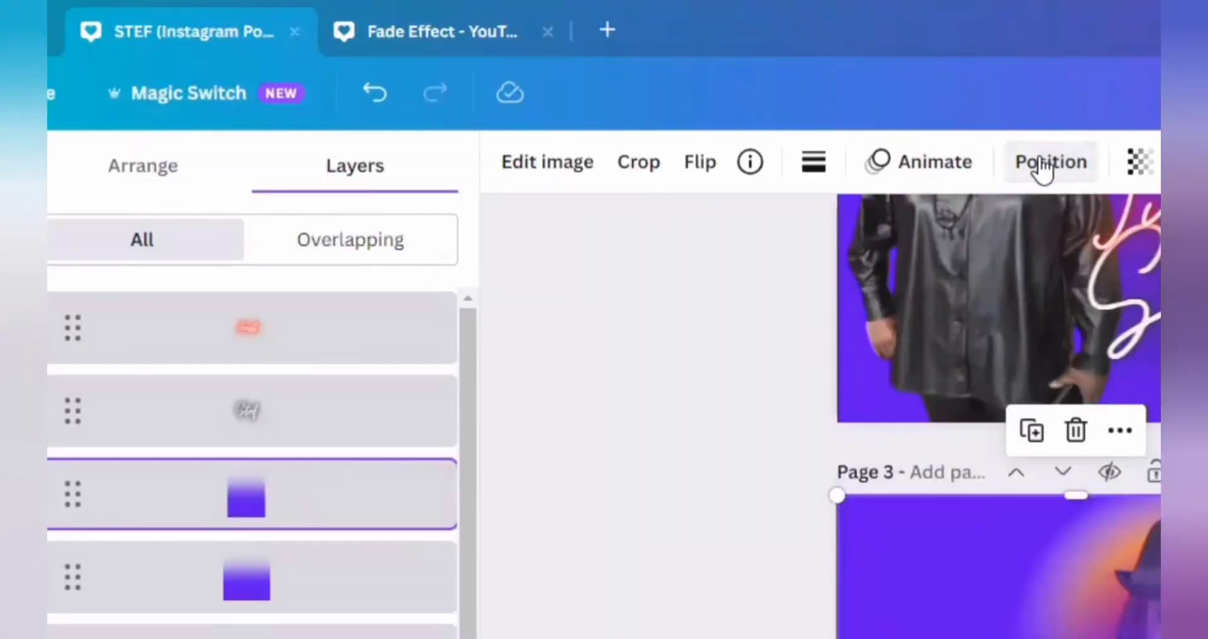
scroll(414, 489, "down", 1)
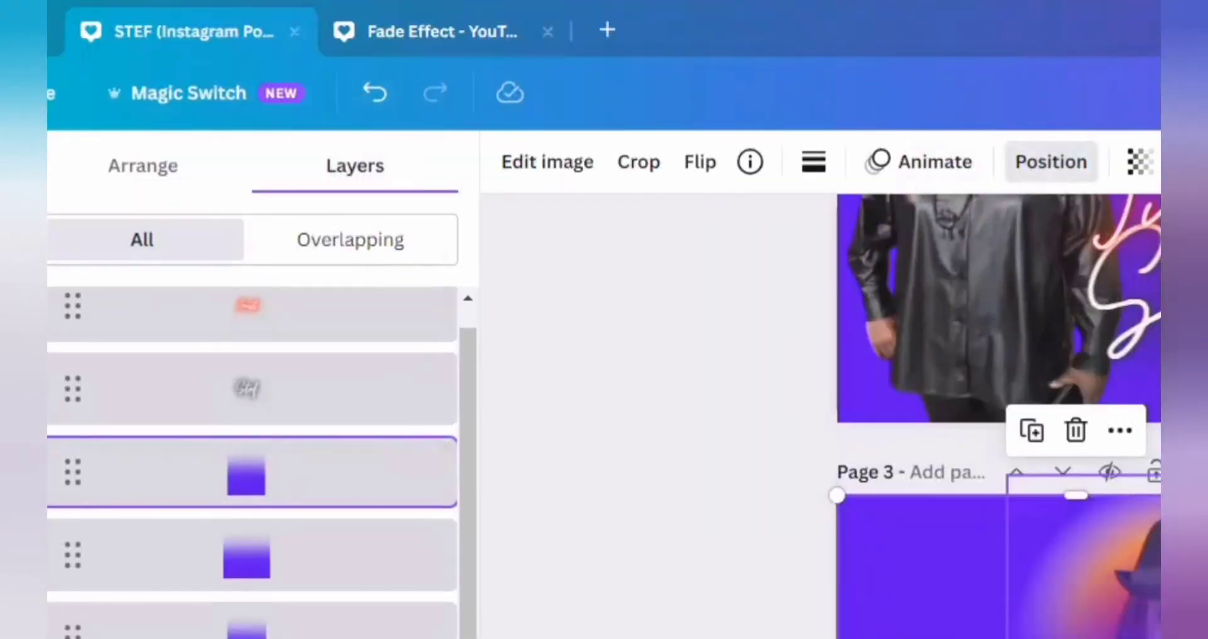
left_click(270, 558)
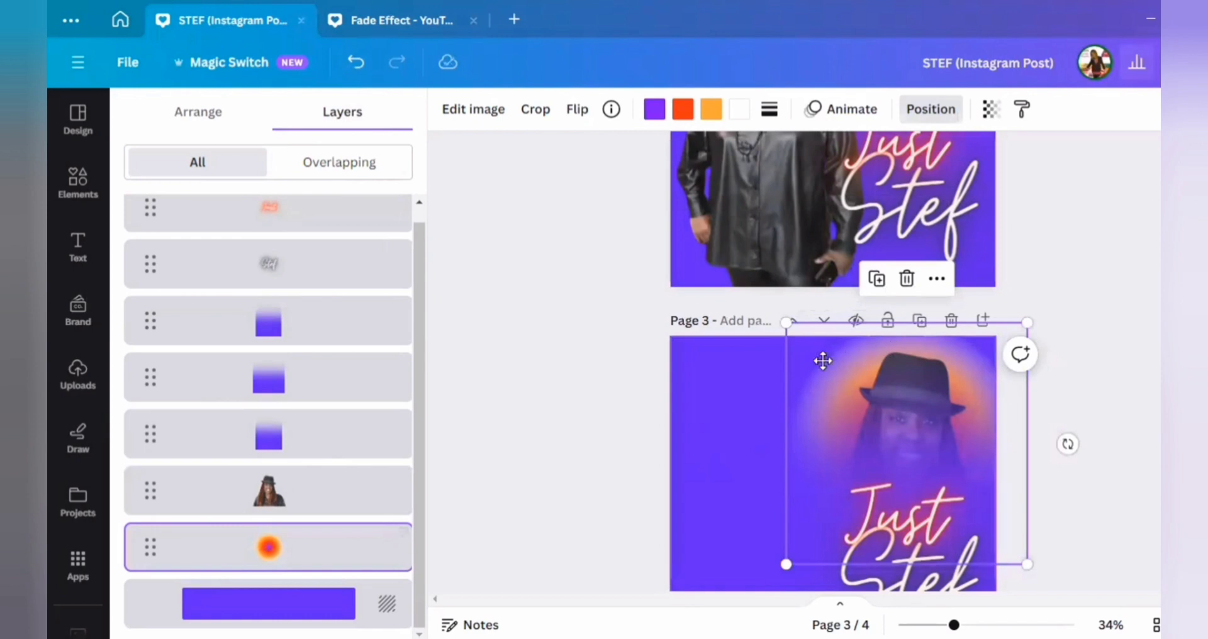
left_click_drag(822, 360, 779, 371)
scroll(640, 337, "down", 3)
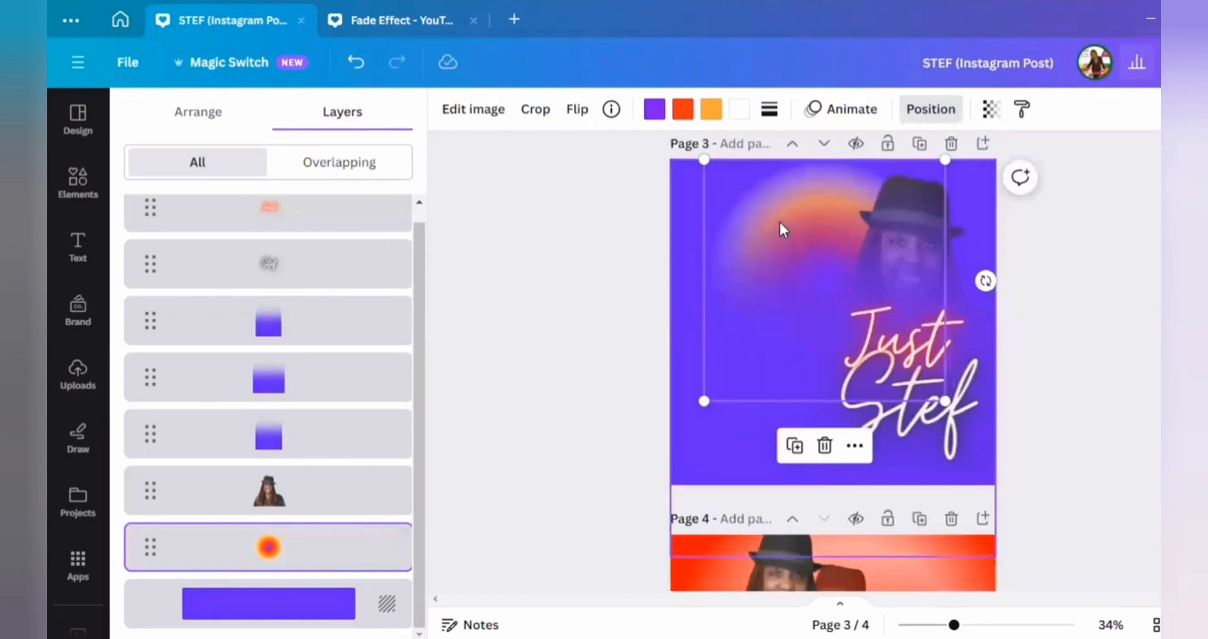
mouse_move(780, 224)
left_mouse_down()
mouse_move(793, 221)
mouse_move(762, 216)
left_mouse_up()
left_click(315, 552)
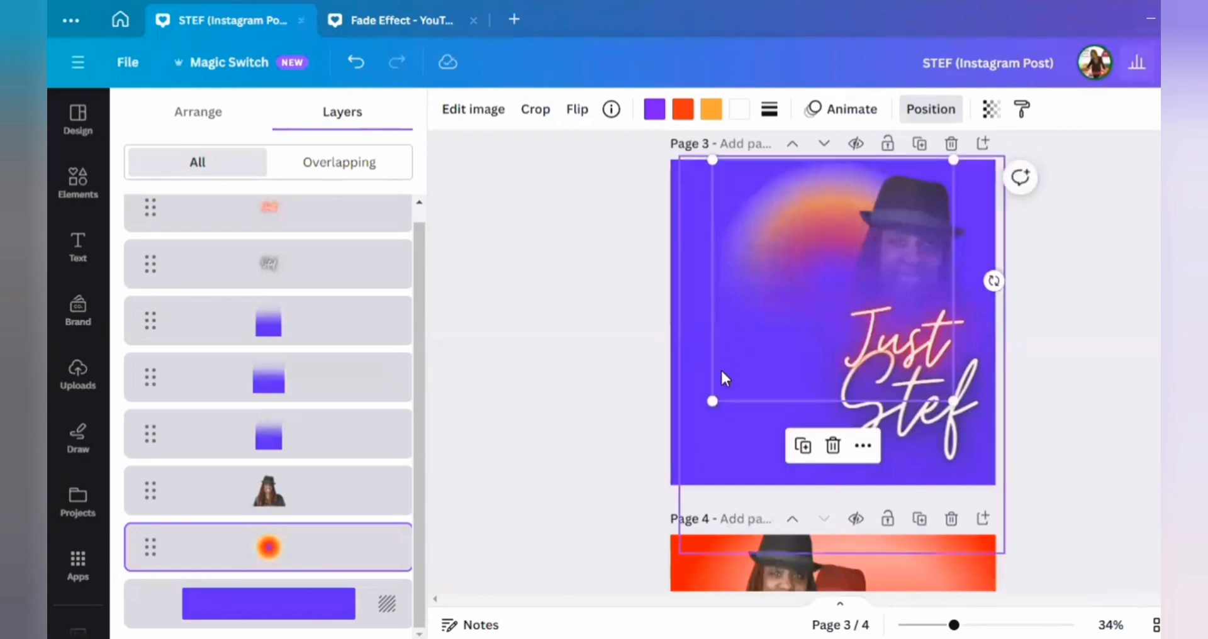
left_click_drag(713, 401, 628, 485)
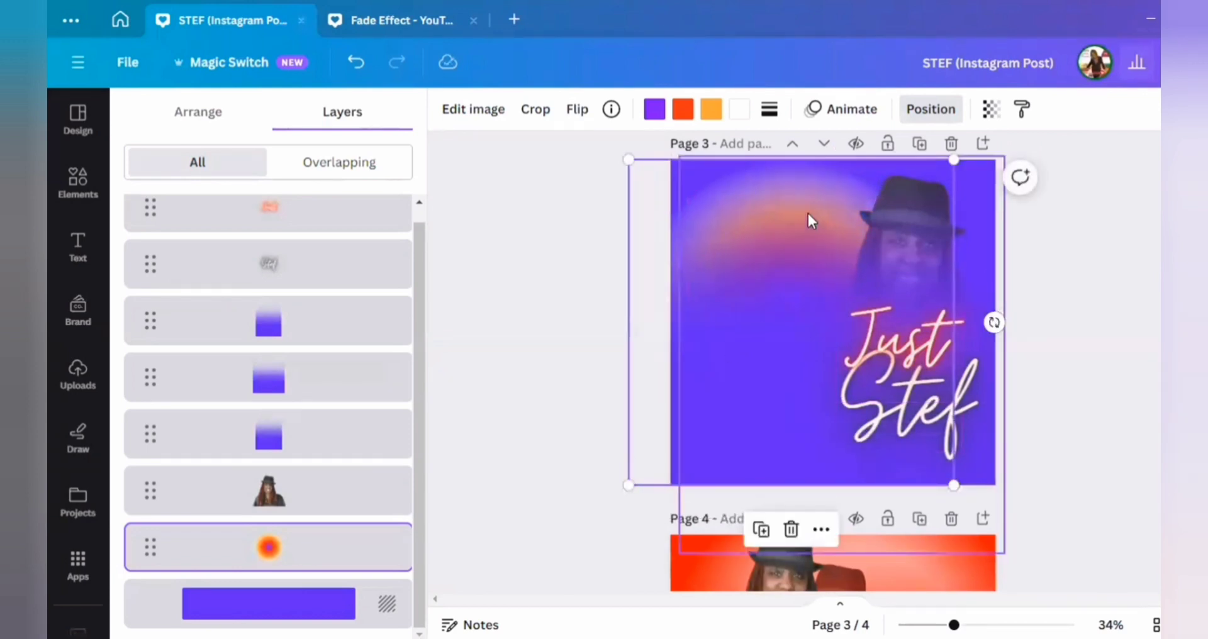
left_click_drag(808, 213, 853, 200)
Lower the three violet fade layers so more of the glow and the faded portrait shows.
left_click(307, 390)
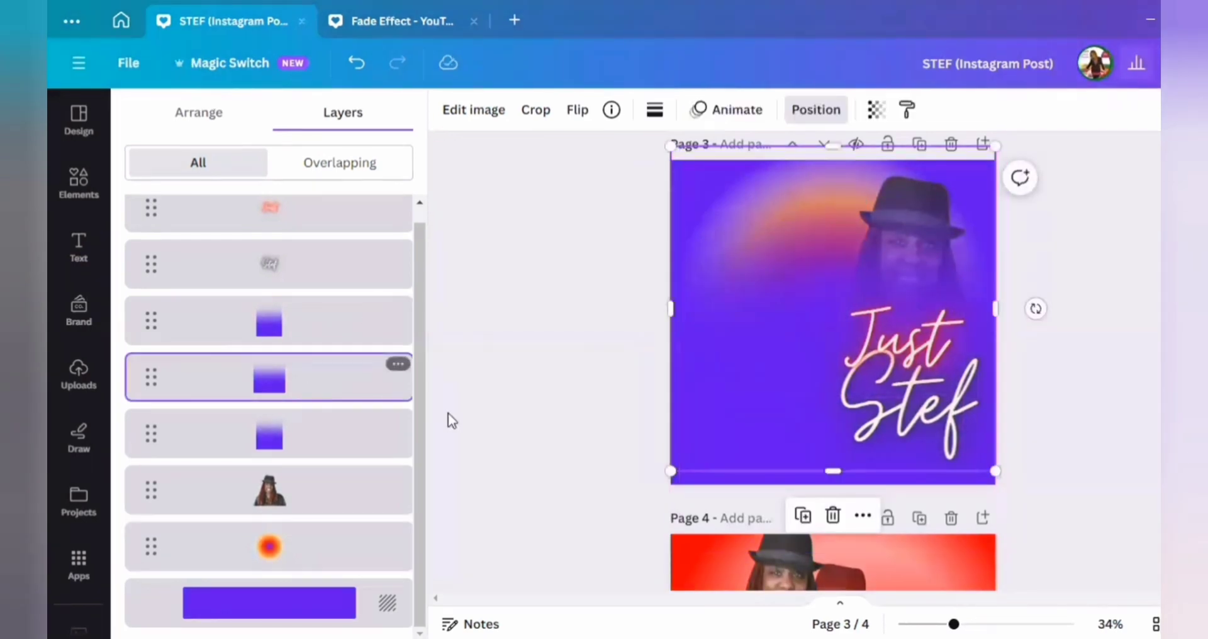
left_click_drag(811, 395, 809, 440)
left_click(310, 440)
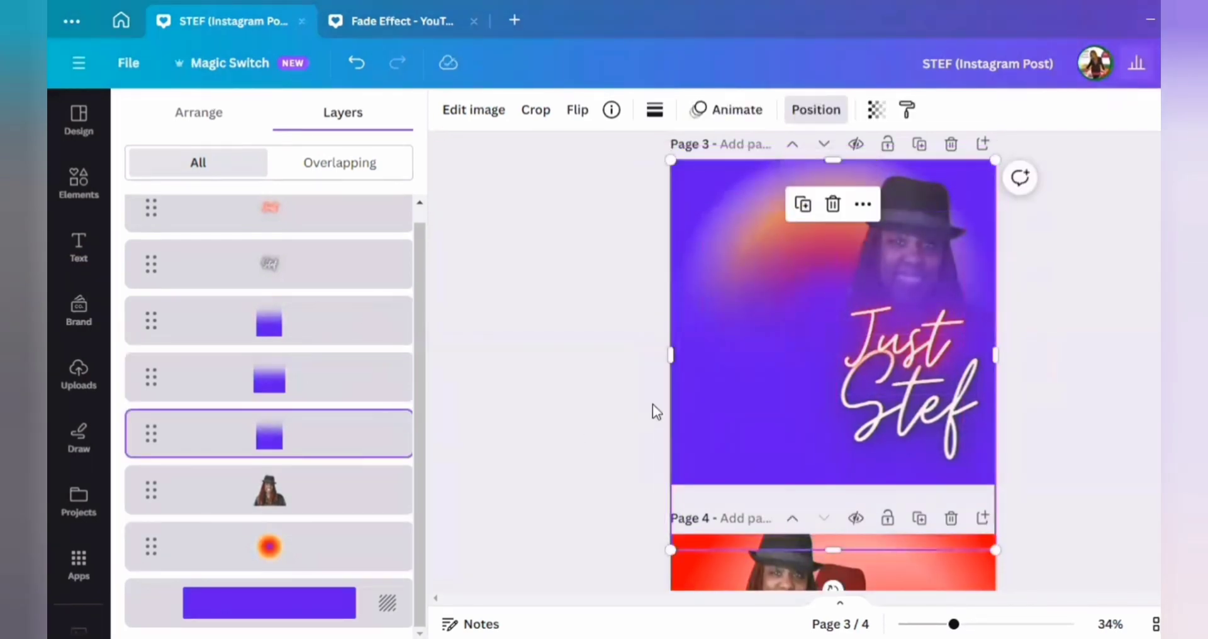
left_click_drag(742, 403, 750, 431)
left_click(314, 328)
left_click_drag(742, 339, 733, 379)
Stretch the lowermost violet fade layer to the page's top edge and full width.
left_click(323, 439)
left_click_drag(990, 404, 998, 403)
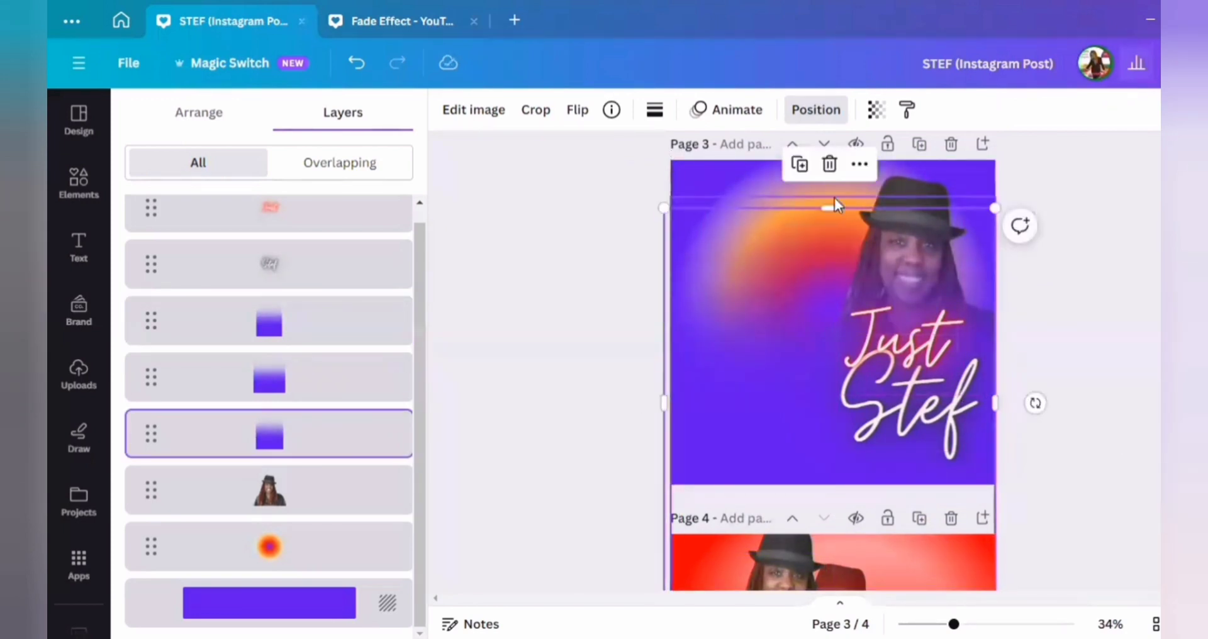
left_click_drag(829, 208, 830, 160)
left_click_drag(665, 377, 671, 378)
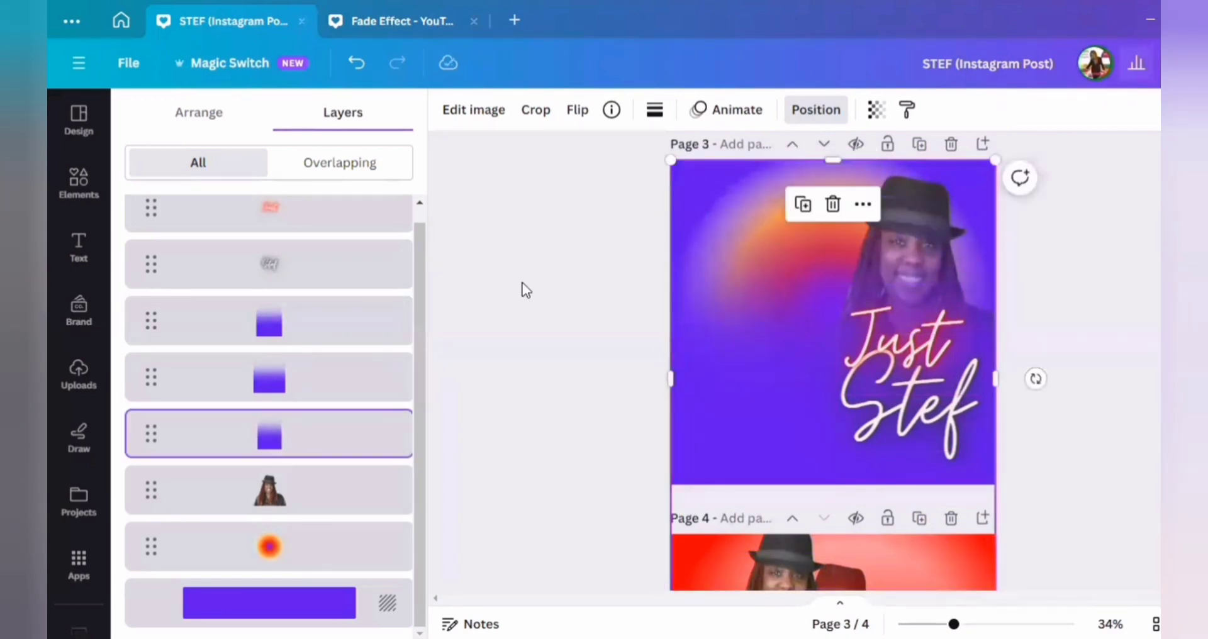
Shrink the hatted portrait slightly and centre it within the glow at the top of page 3.
left_click(267, 494)
left_click_drag(928, 249, 859, 257)
left_click_drag(992, 177, 903, 230)
left_click_drag(805, 282, 839, 201)
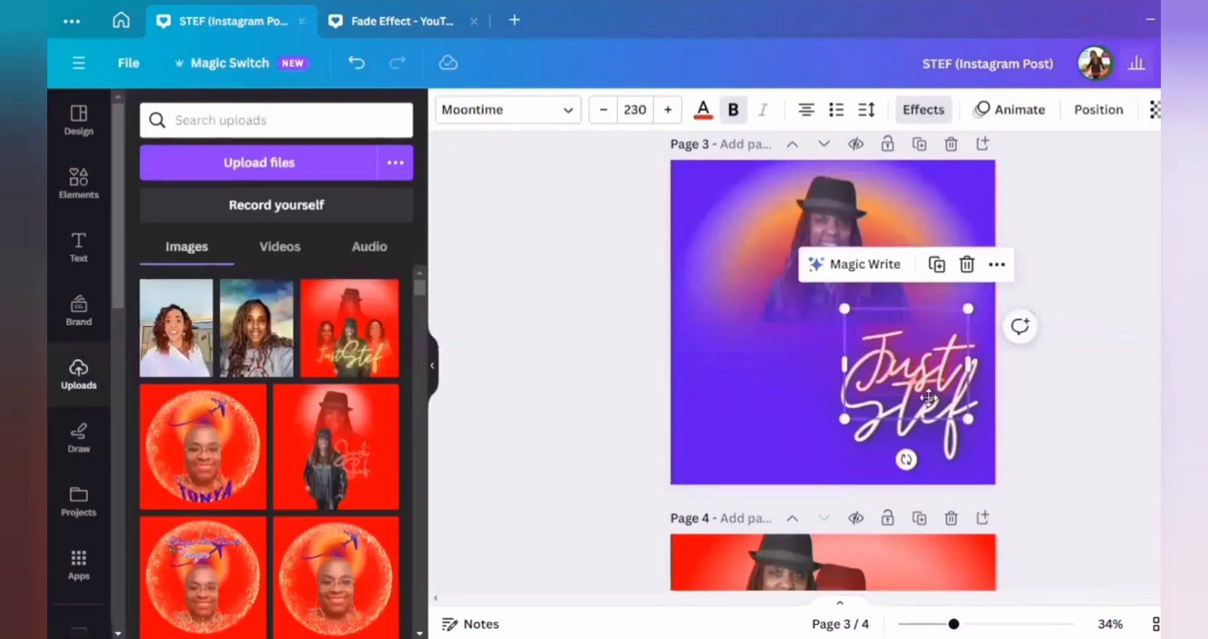
Reposition the violet fade layers over the centred portrait so its lower part blends into the background.
left_click(750, 330)
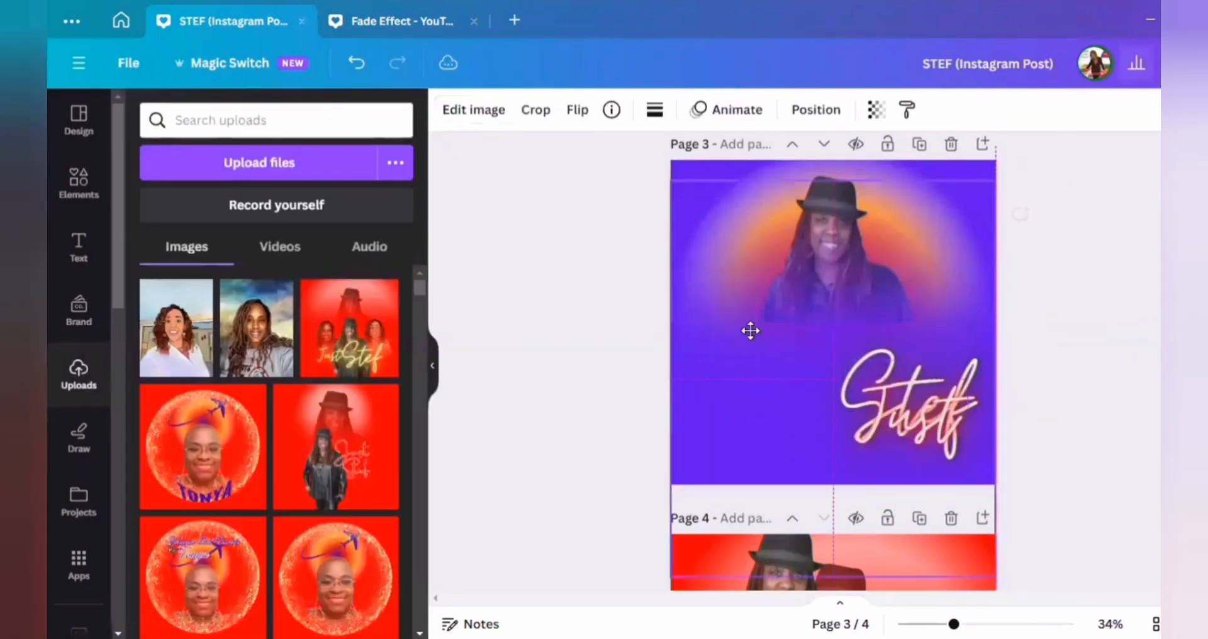
left_click_drag(753, 286, 848, 258)
left_click(816, 110)
left_click(304, 391)
left_click_drag(817, 424, 825, 163)
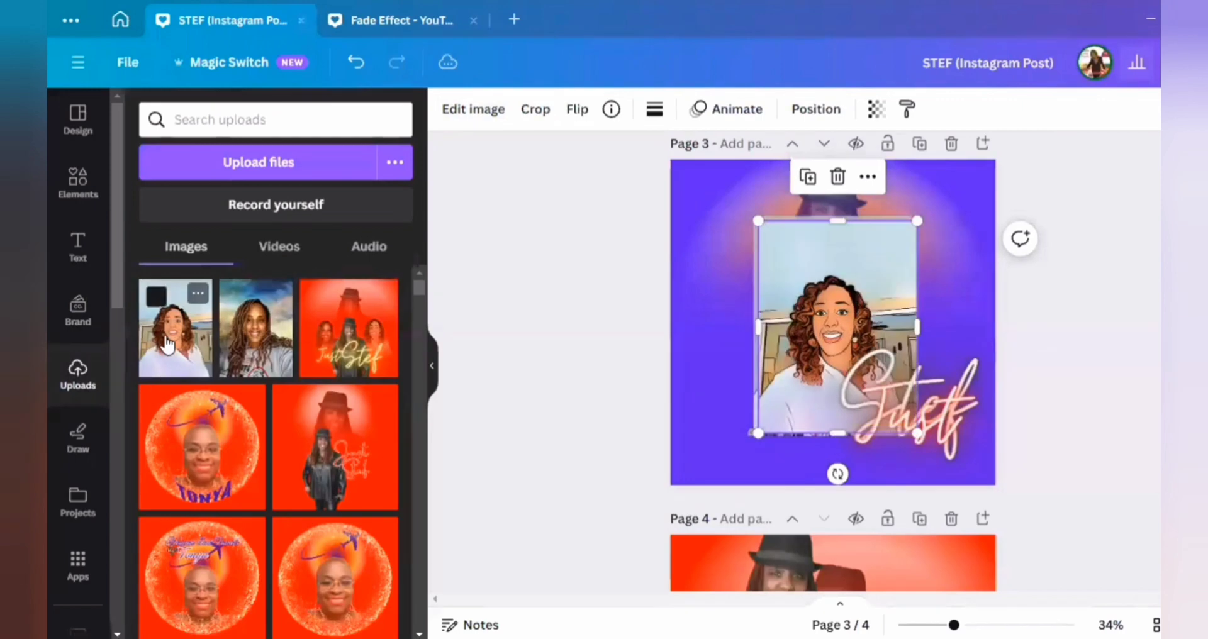
Remove the background from the photo of the curly-haired woman in white.
left_click(484, 113)
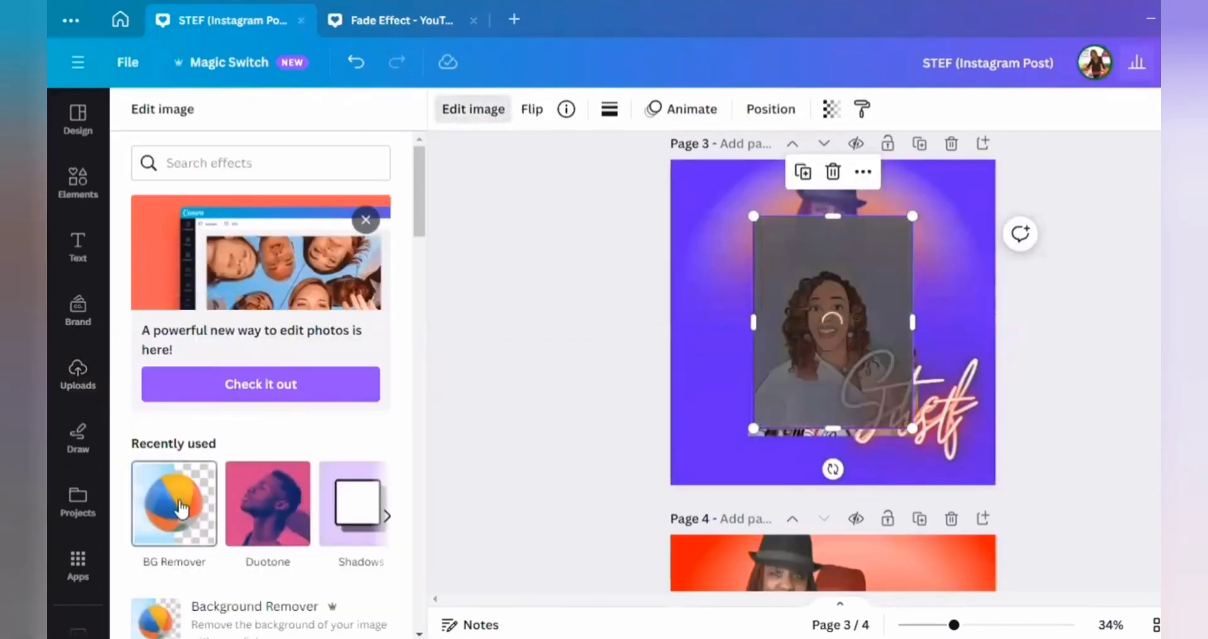
left_click(179, 500)
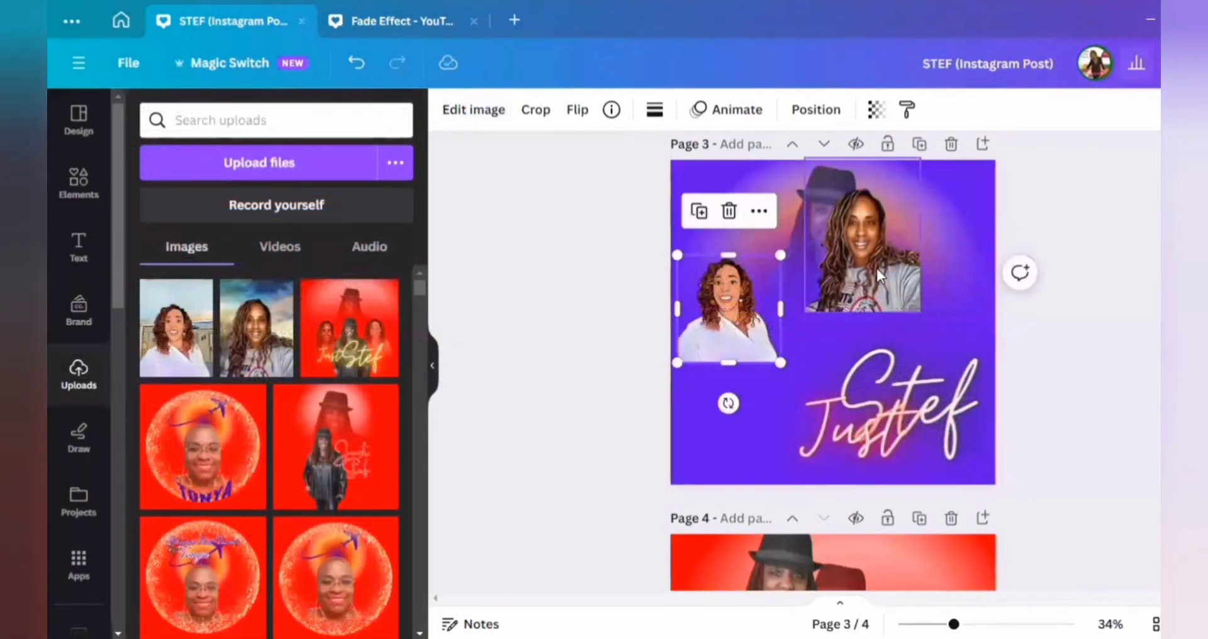
Shrink the cutout of the woman in the grey sweatshirt and place it beside the curly-haired cutout.
left_click_drag(904, 270, 848, 267)
left_click_drag(869, 213, 850, 227)
left_click_drag(818, 315, 817, 319)
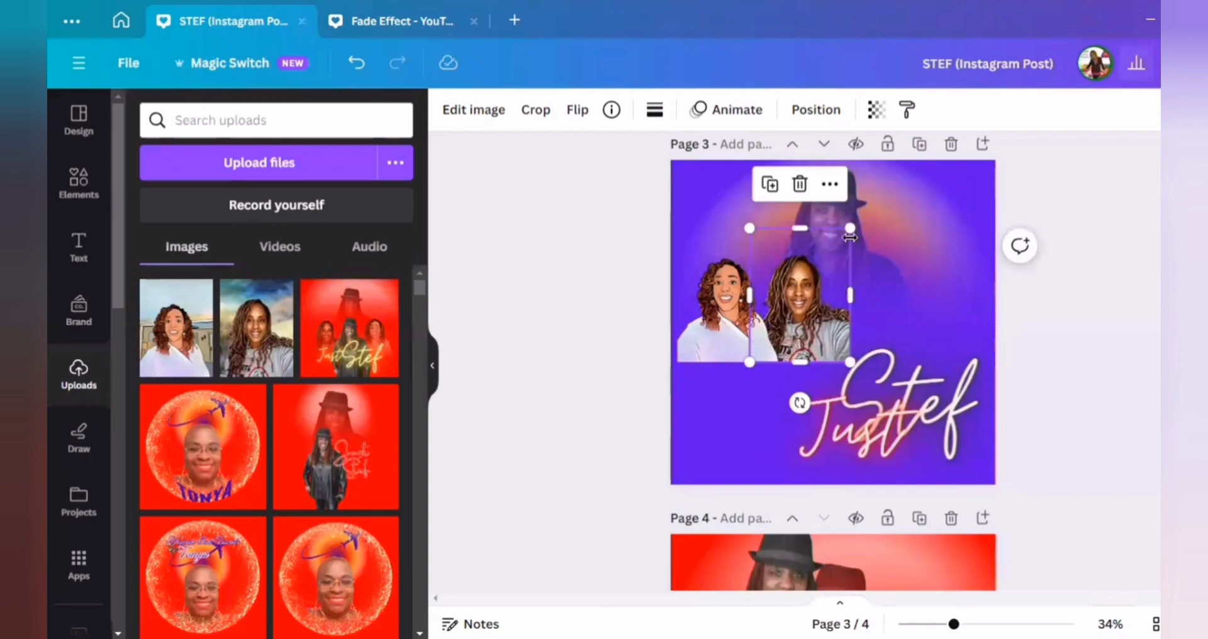
left_click_drag(851, 228, 843, 238)
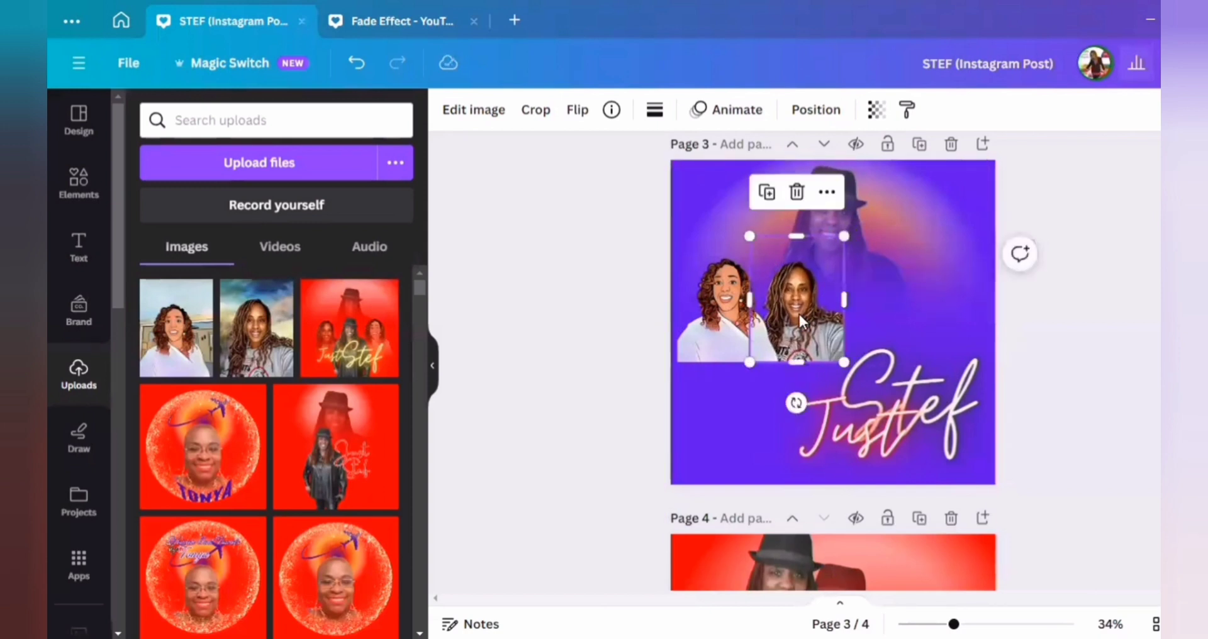
Shift the grey-sweatshirt cutout horizontally to the right side of the page, opposite the curly-haired cutout.
key("Right")
key("Right")
key("Right")
key("Right")
key("Right")
key("Right")
key("Right")
key("Right")
key("Right")
key("Right")
key("Right")
key("Right")
key("Right")
key("Right")
key("Right")
key("Right")
key("Right")
key("Right")
key("Right")
key("Right")
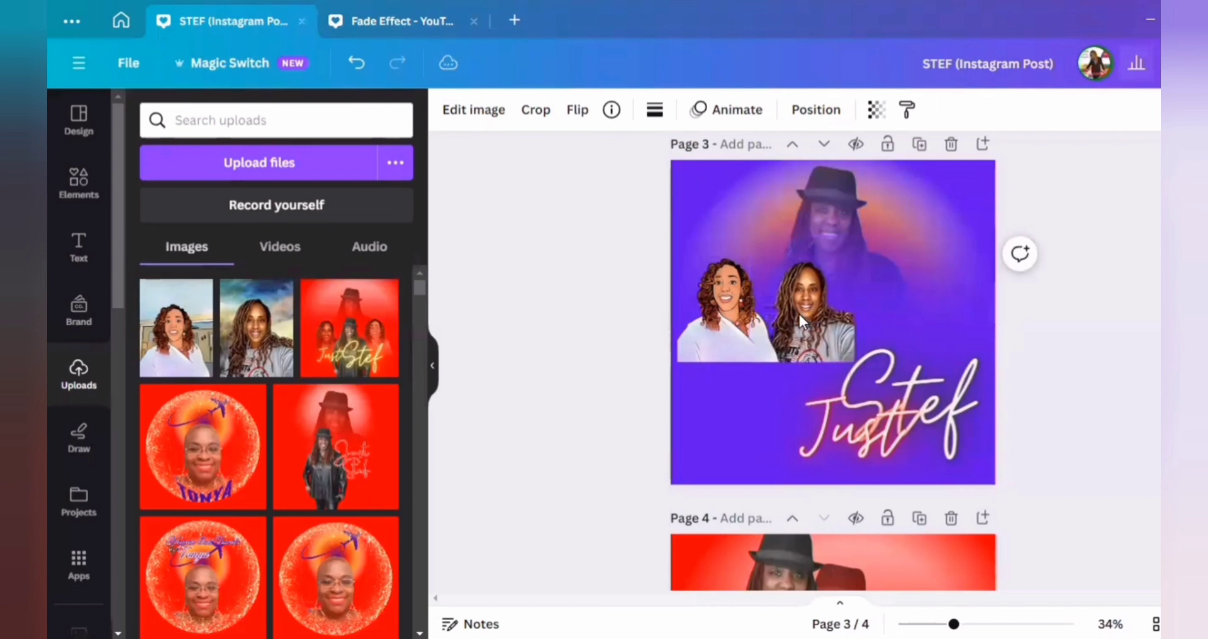
key("Right")
key("Right")
key("Right")
key("Right")
key("Right")
key("Right")
key("Right")
key("Right")
key("Right")
key("Right")
key("Right")
key("Right")
key("Right")
key("Right")
key("Right")
key("Right")
key("Right")
key("Right")
key("Right")
key("Right")
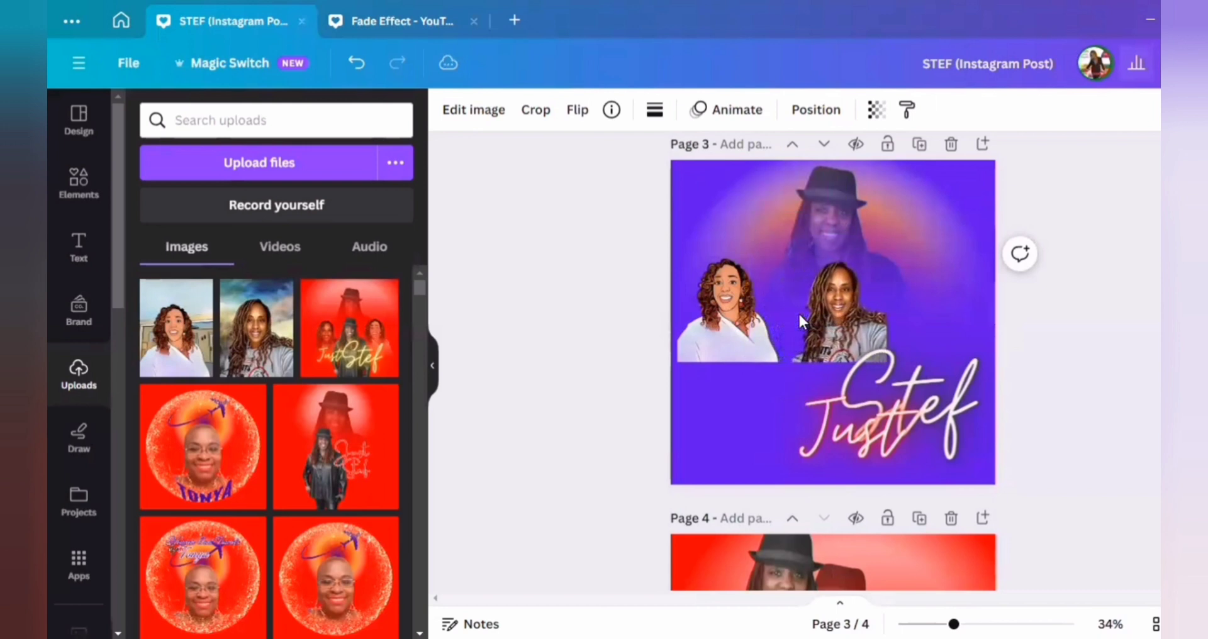
key("Right")
key("Right")
key("Right")
key("Right")
key("Right")
key("Right")
key("Right")
key("Right")
key("Right")
key("Right")
key("Right")
key("Right")
key("Right")
key("Right")
key("Right")
key("Right")
key("Right")
key("Right")
key("Right")
key("Right")
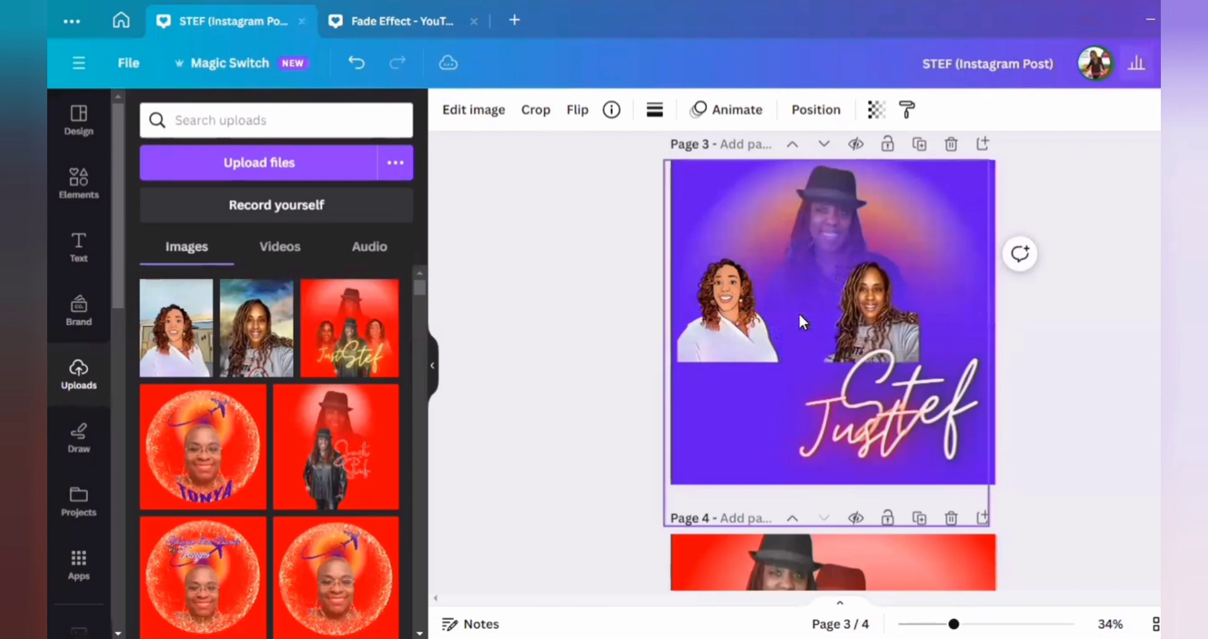
key("Right")
key("Right")
key("Right")
key("Right")
key("Right")
key("Right")
key("Right")
key("Right")
key("Right")
key("Right")
key("Right")
key("Right")
key("Right")
key("Right")
key("Right")
key("Right")
key("Right")
key("Right")
key("Right")
key("Right")
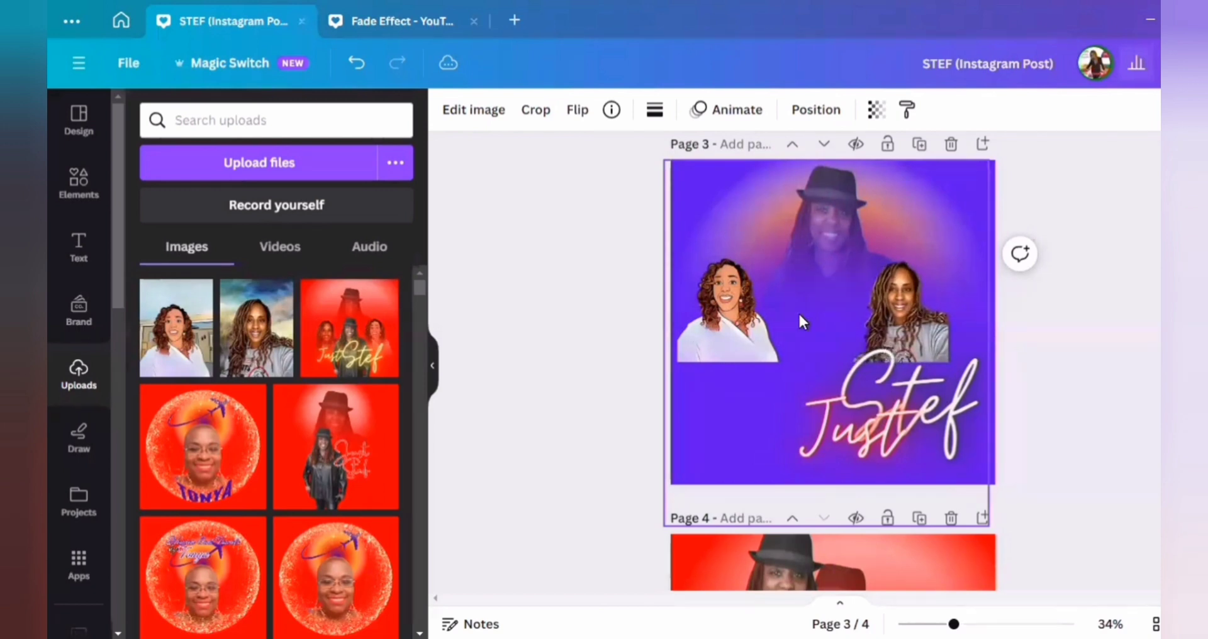
key("Right")
key("Right")
key("Right")
key("Right")
key("Right")
key("Right")
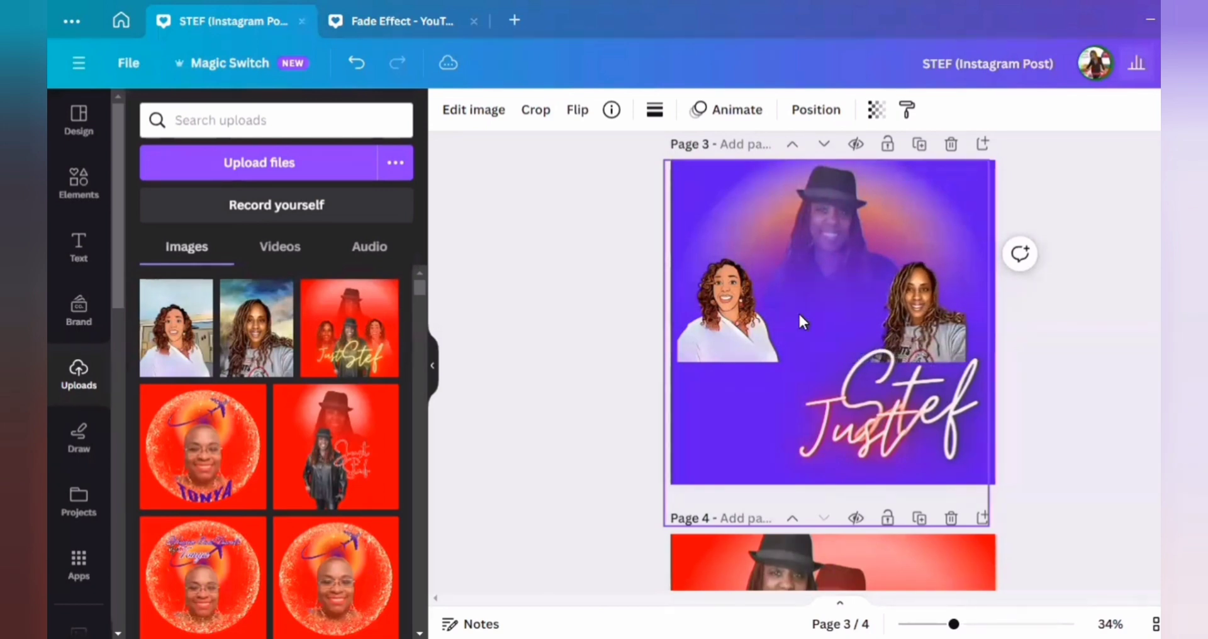
key("Right")
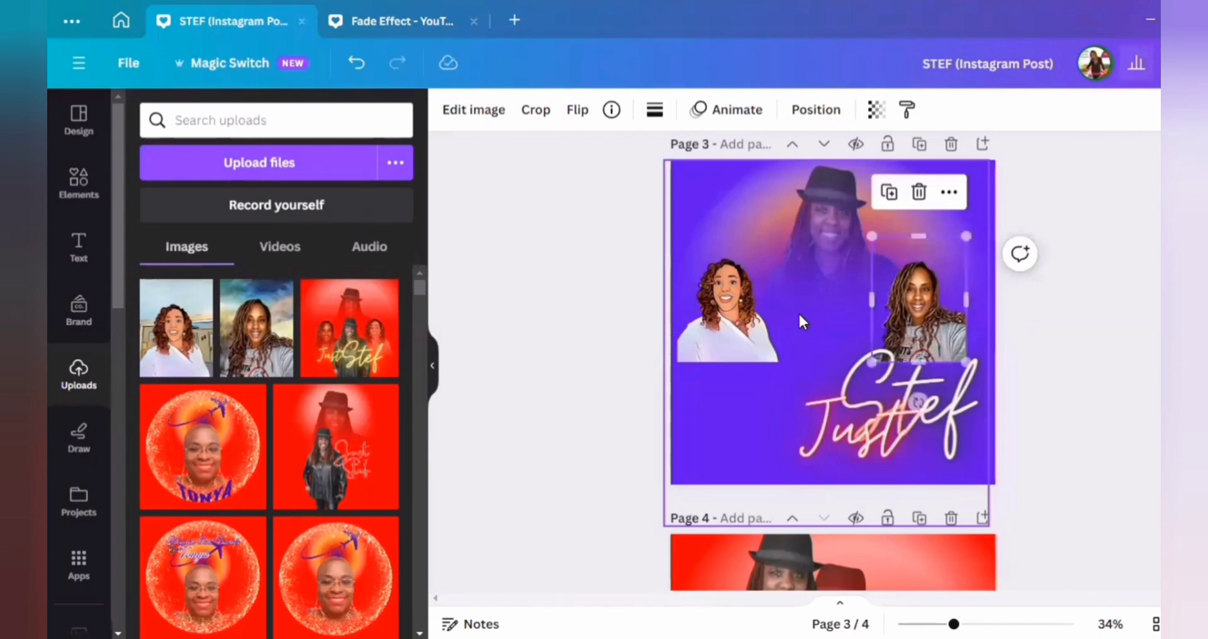
Place "Just" and the name text side by side along the page's bottom, reducing the name to size 209.
left_click_drag(849, 392, 780, 426)
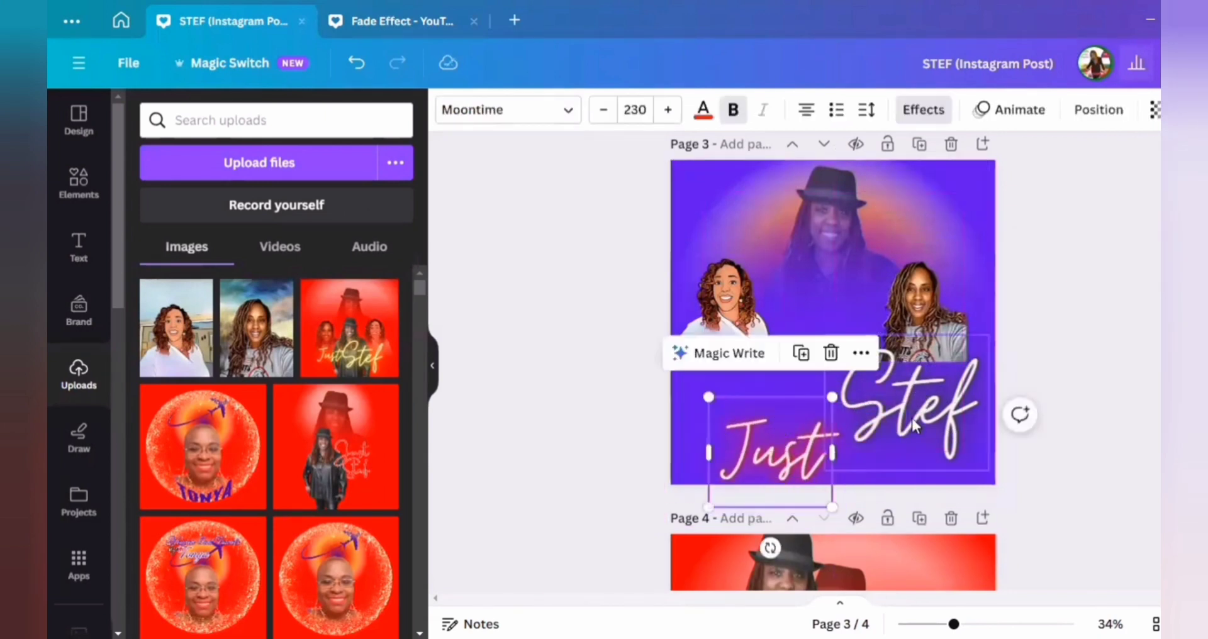
left_click_drag(914, 421, 889, 464)
left_click_drag(803, 384, 845, 420)
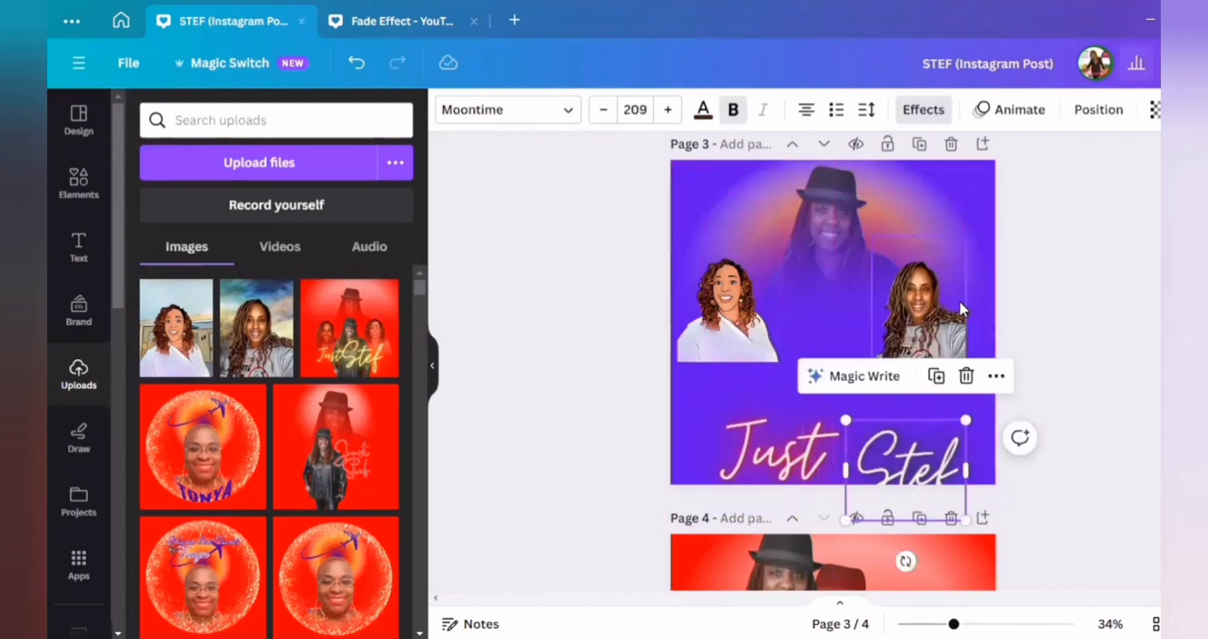
Nudge the grey-sweatshirt cutout slightly further toward the page's right edge and deselect it.
left_click(938, 316)
left_click_drag(930, 333, 938, 334)
left_click(761, 358)
left_click(955, 360)
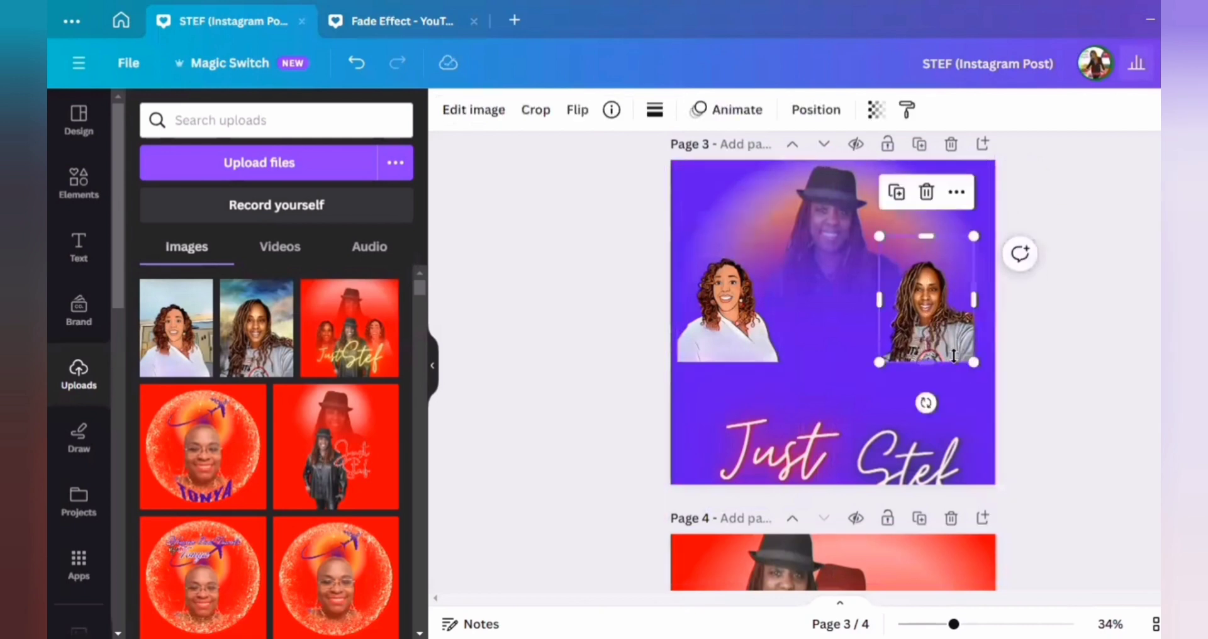
left_click(612, 379)
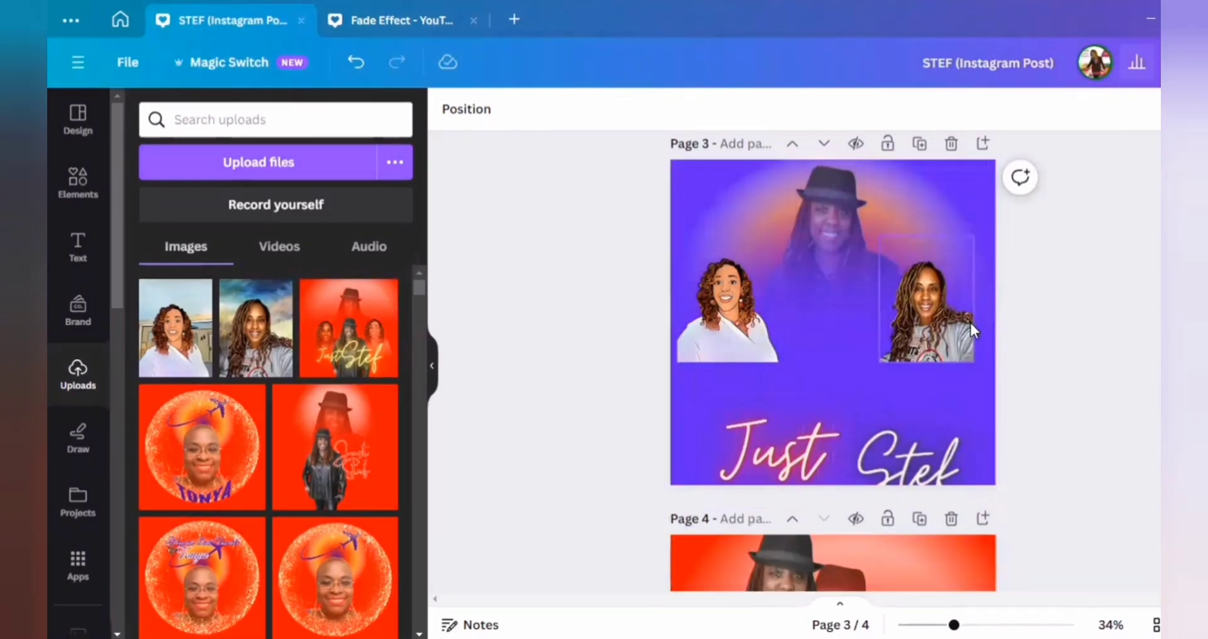
Add the round blurred gradient from the gradient graphics to page 3 and recolour it violet to match the background.
left_click(75, 197)
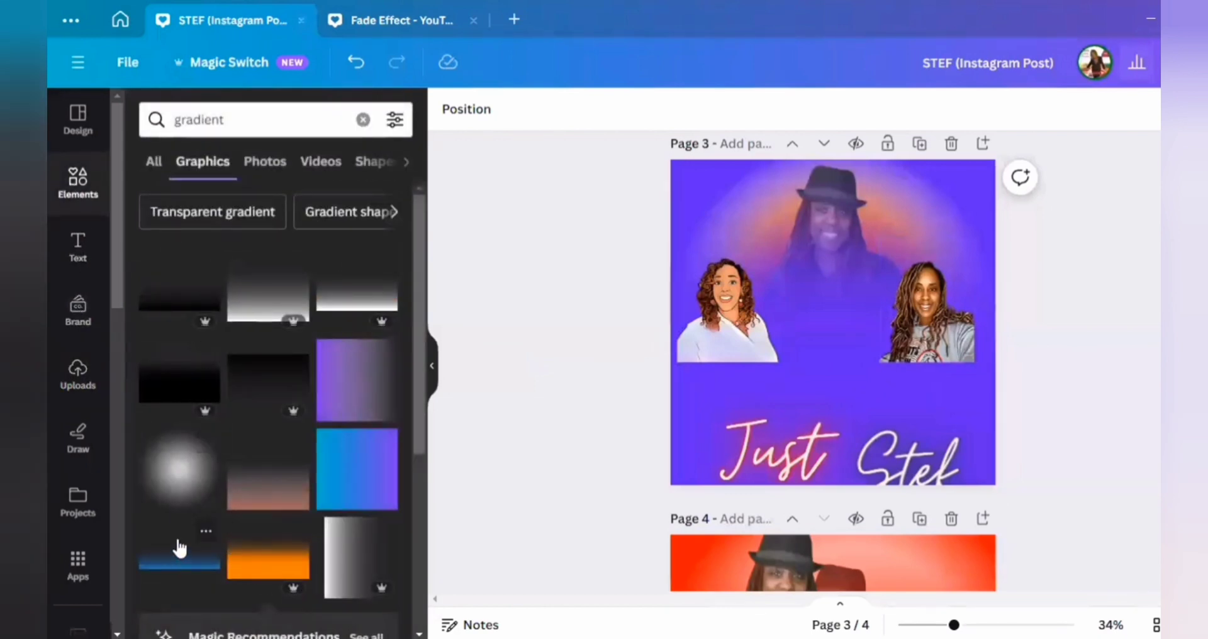
left_click(181, 492)
left_click_drag(832, 291, 844, 332)
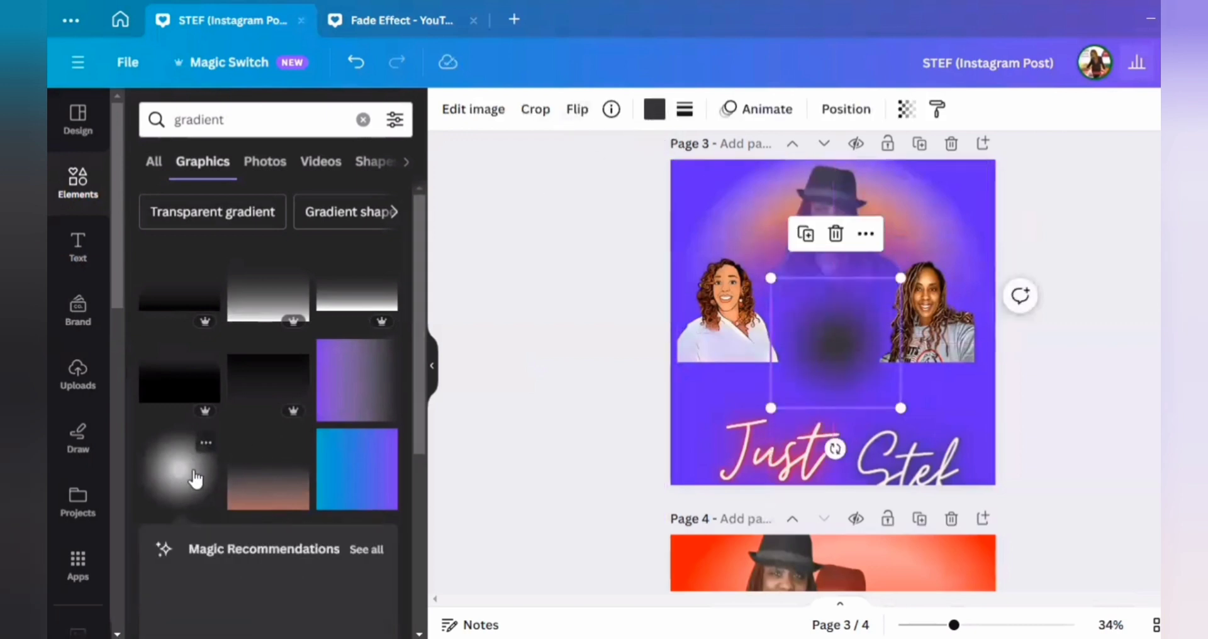
left_click(654, 114)
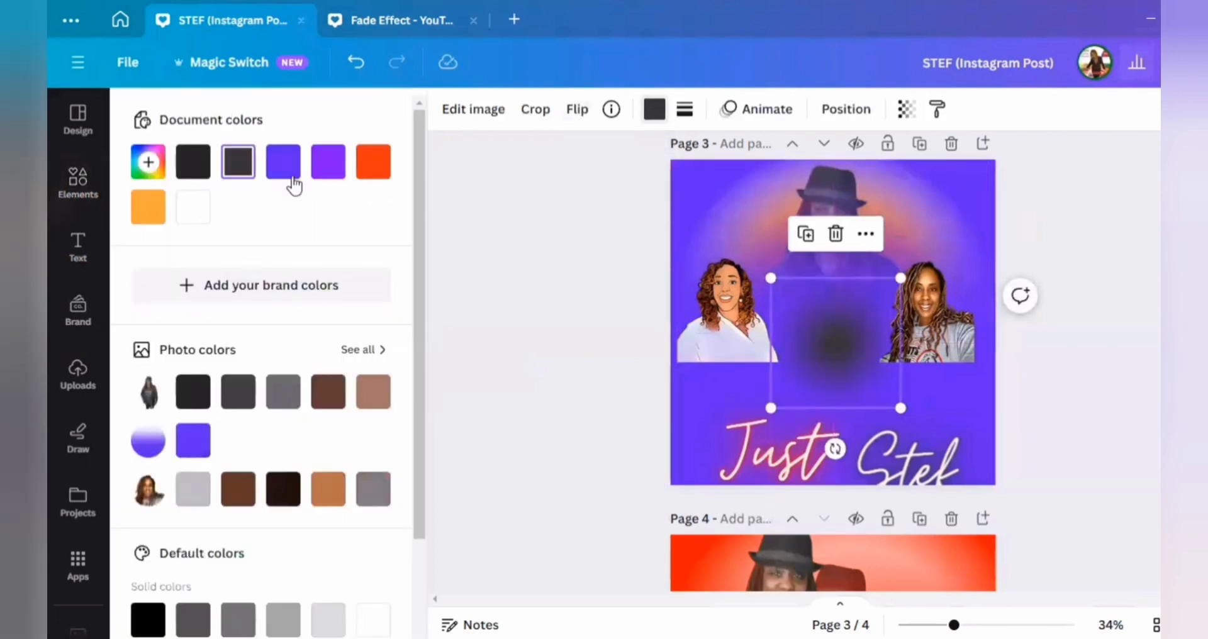
left_click(293, 176)
Shrink the round violet gradient and place it over the outer sleeve of the grey-sweatshirt cutout.
left_click_drag(829, 319, 835, 331)
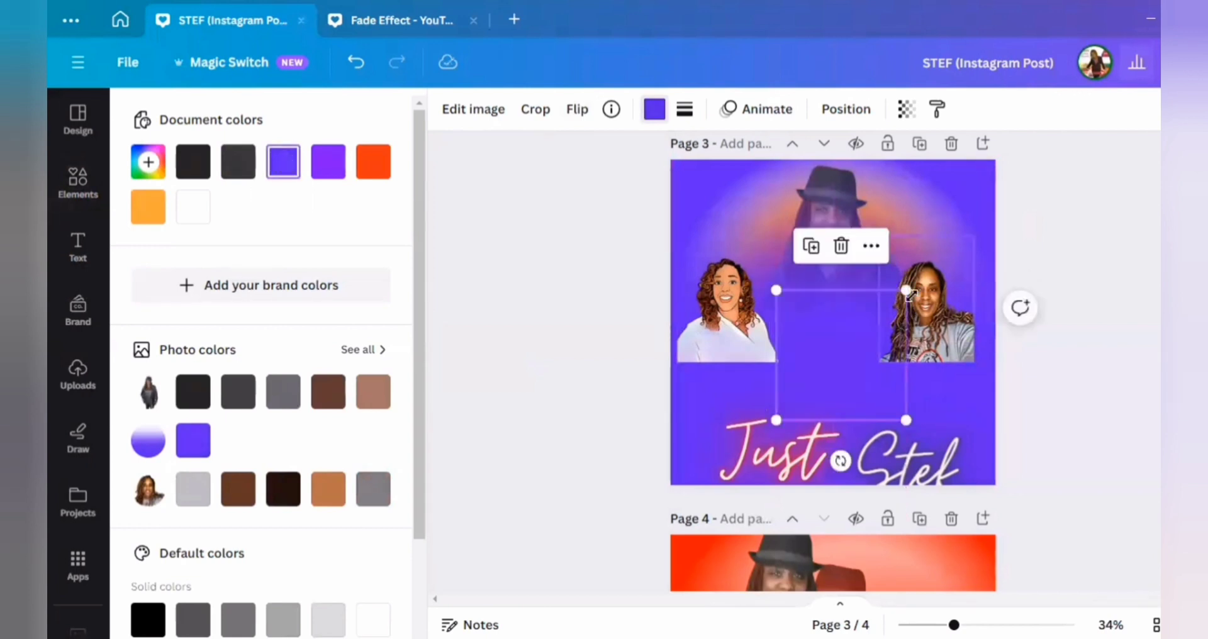
left_click_drag(906, 290, 845, 350)
left_click_drag(826, 398, 981, 337)
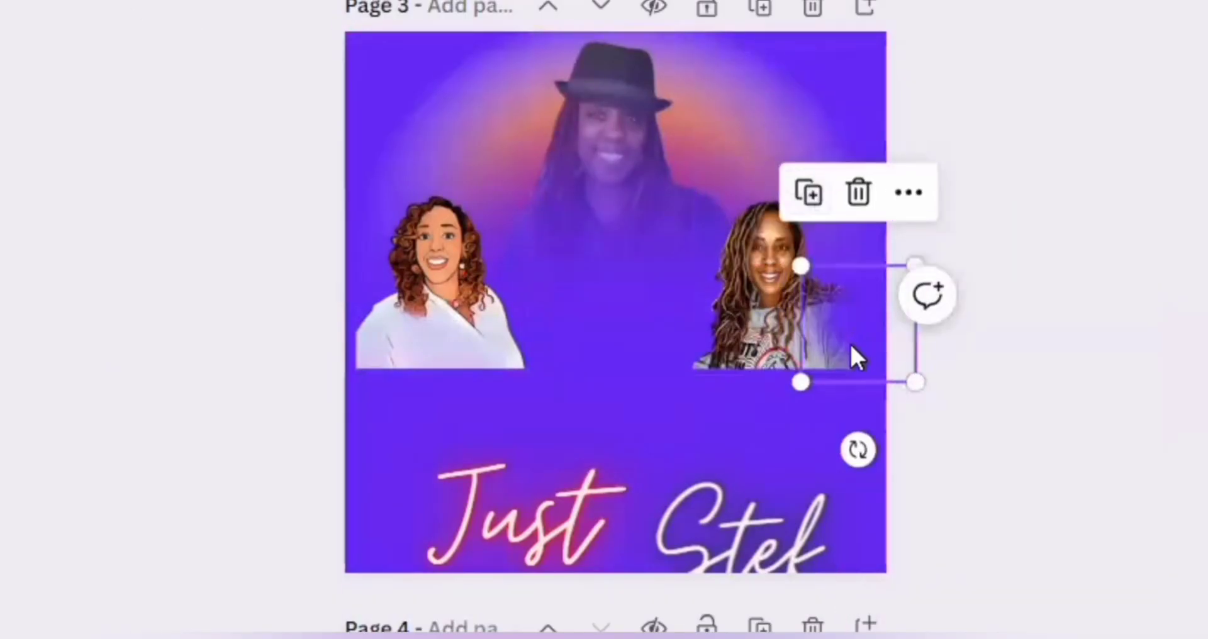
Duplicate the round violet gradient and layer the copies over the outer lower edges of both side cutouts.
left_click(810, 194)
left_click_drag(848, 340, 378, 355)
left_click(811, 208)
left_click(812, 226)
left_click(328, 195)
left_click(326, 212)
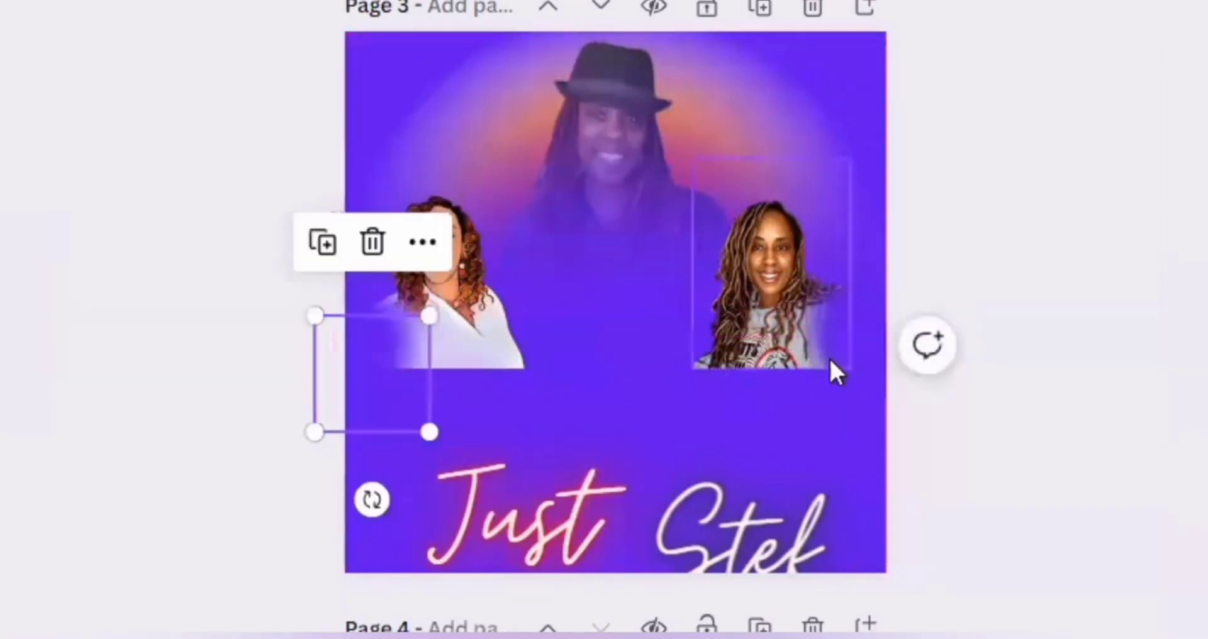
left_click(830, 361)
left_click(818, 234)
left_click_drag(859, 349, 860, 318)
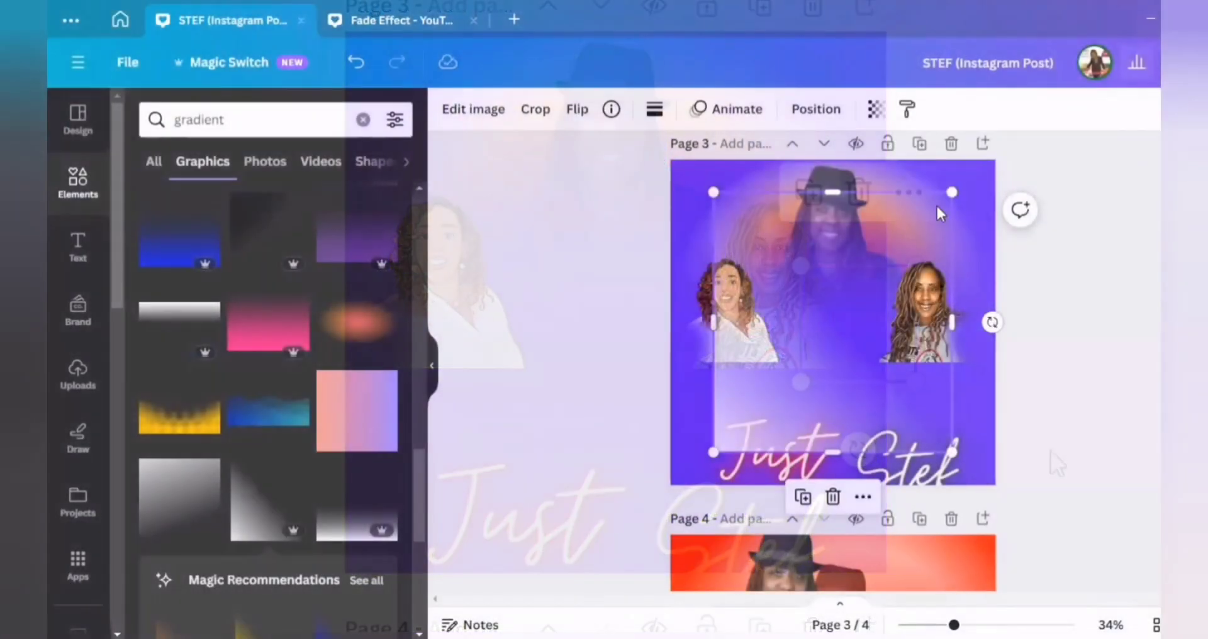
Shrink the white corner gradient between the two side cutouts and give it a Cherry duotone with violet highlights and shadows.
left_click_drag(940, 214, 852, 291)
left_click_drag(780, 368, 740, 328)
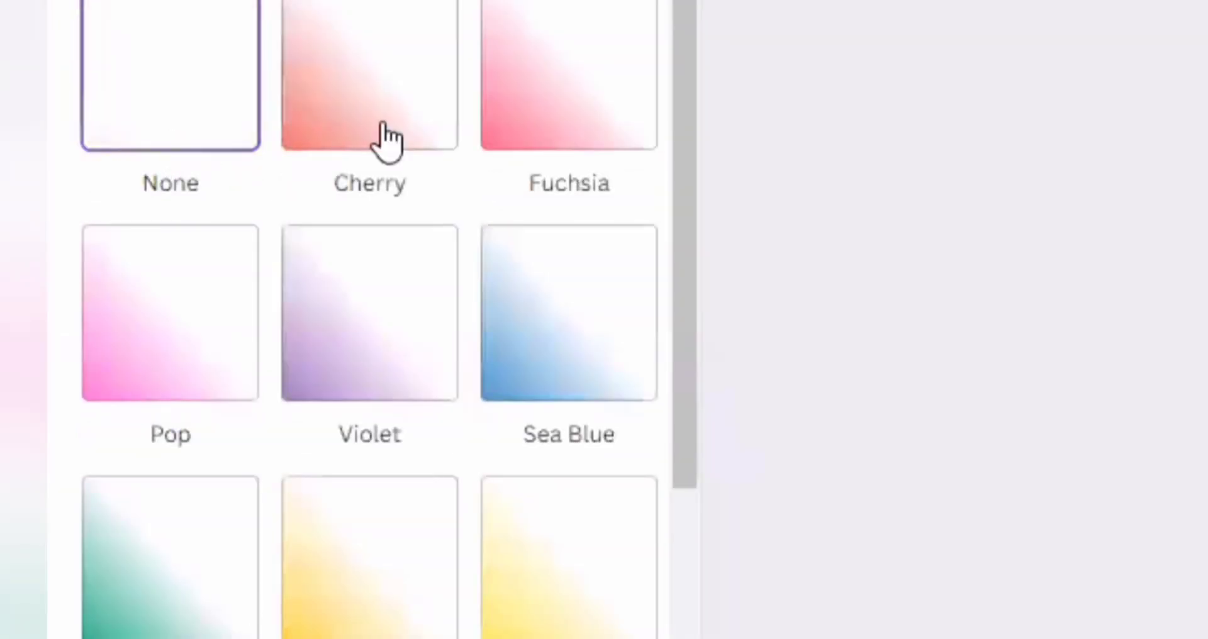
left_click(388, 138)
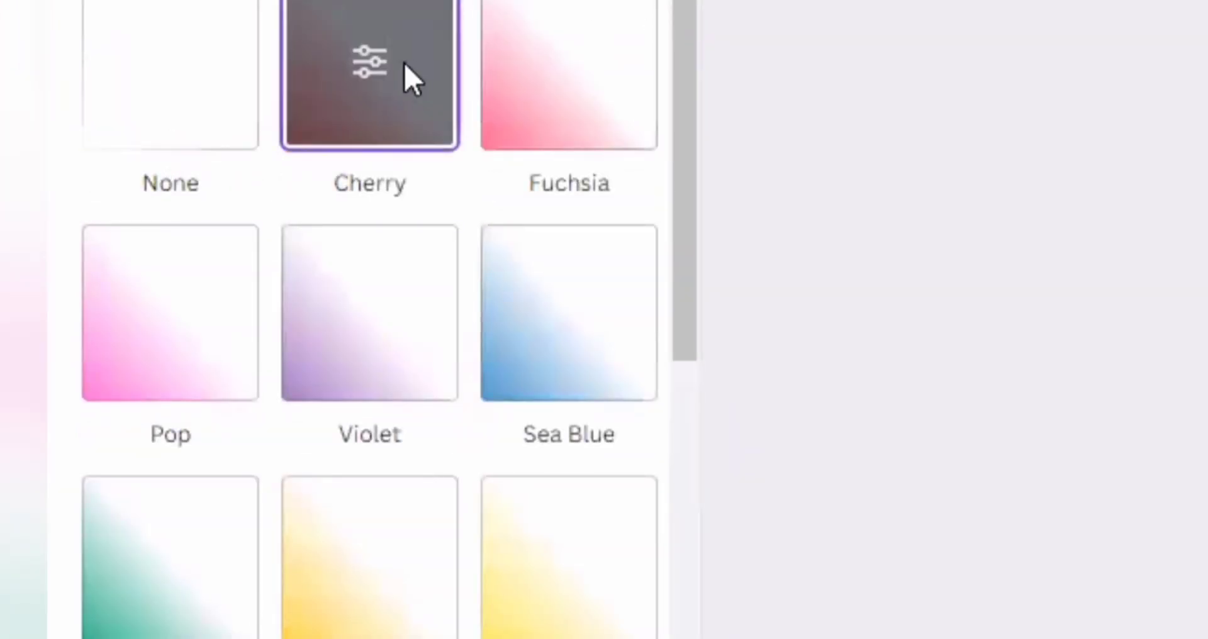
left_click(375, 66)
left_click(623, 29)
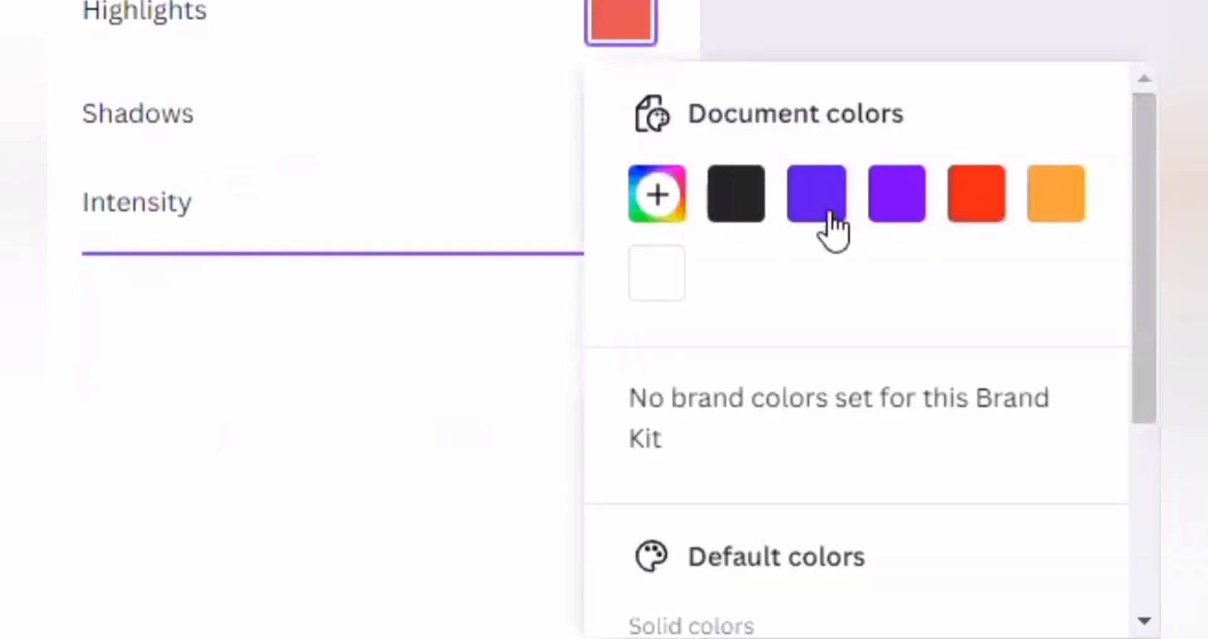
left_click(824, 220)
left_click(526, 119)
left_click(621, 132)
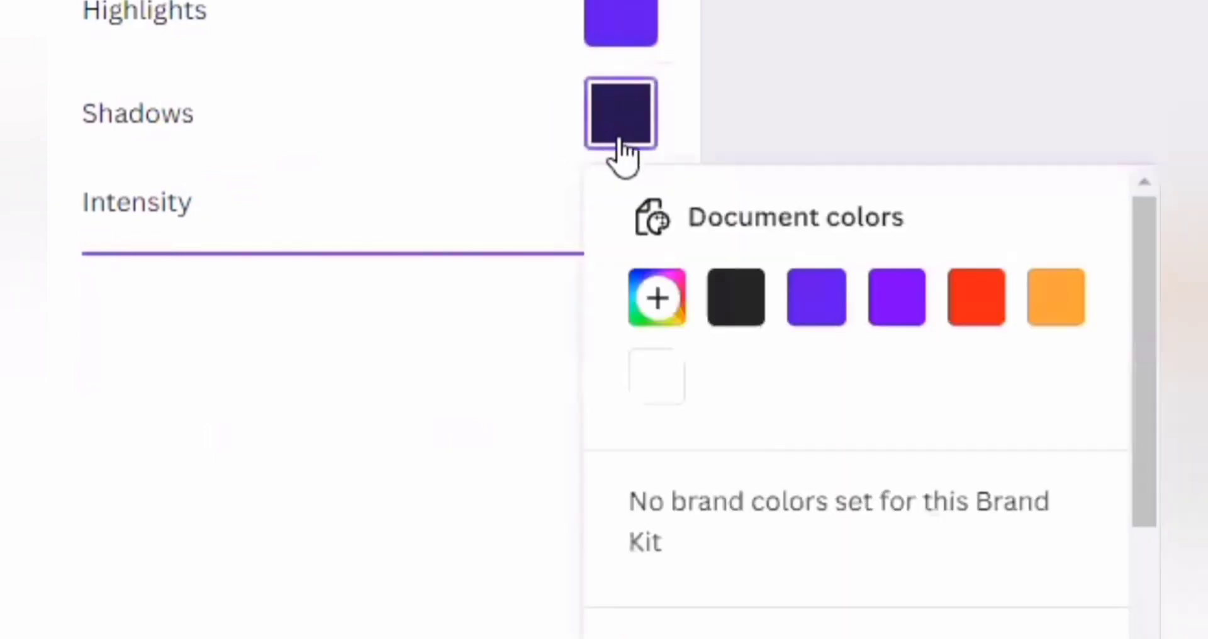
left_click(808, 313)
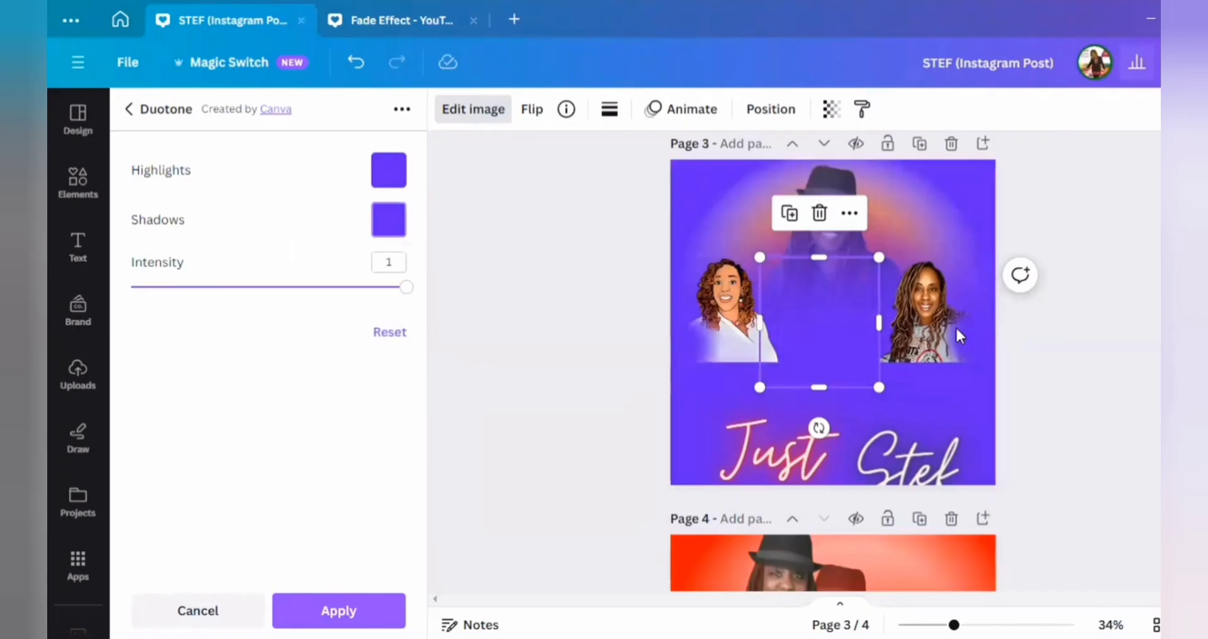
Delete all the round violet gradient copies covering the edges of the two side cutouts.
left_click_drag(975, 331, 975, 342)
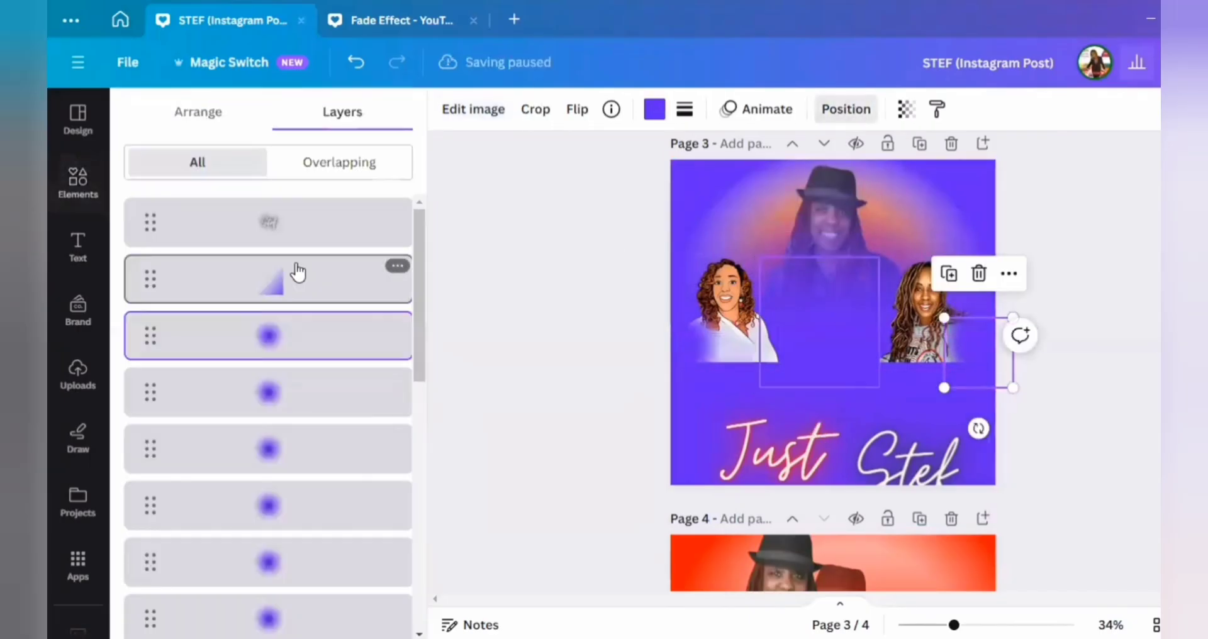
left_click(280, 406, "shift")
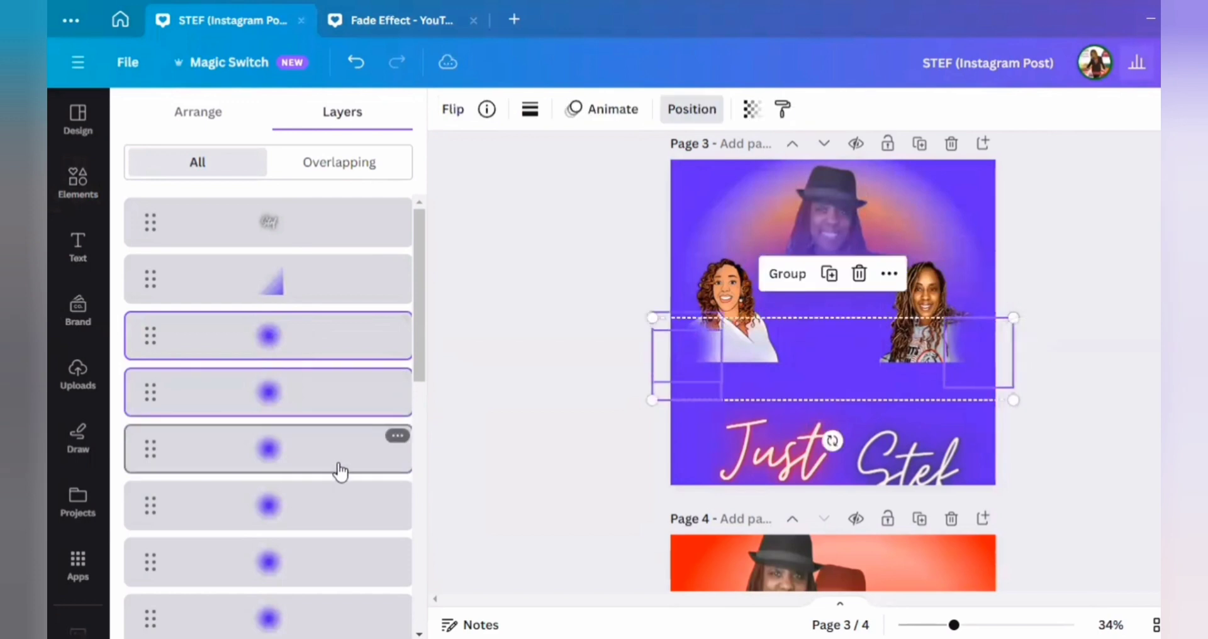
left_click(338, 460, "shift")
left_click(348, 508, "shift")
left_click_drag(420, 366, 424, 445)
mouse_move(360, 489)
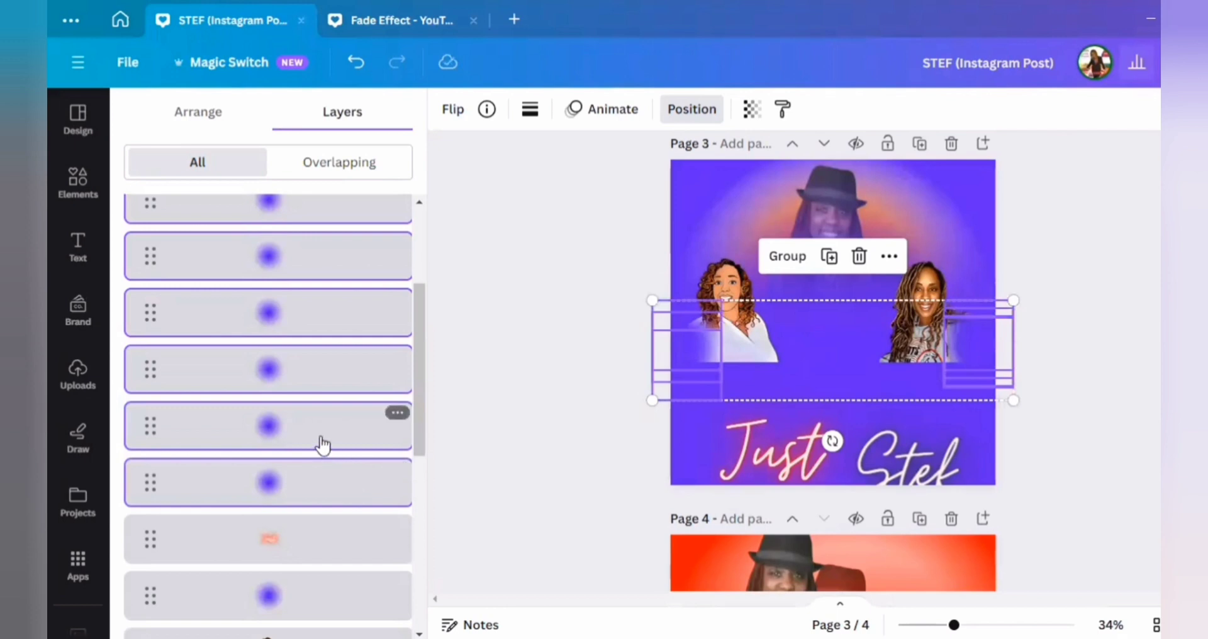
left_click(860, 257)
left_click(832, 353)
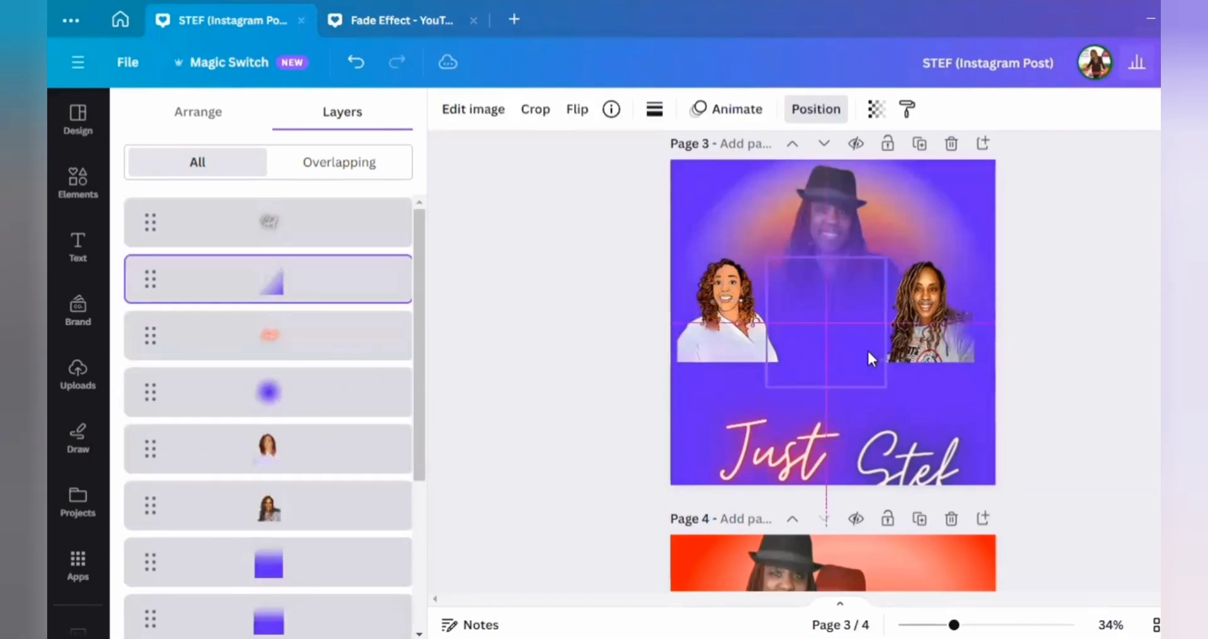
left_click(982, 319)
left_click(973, 251)
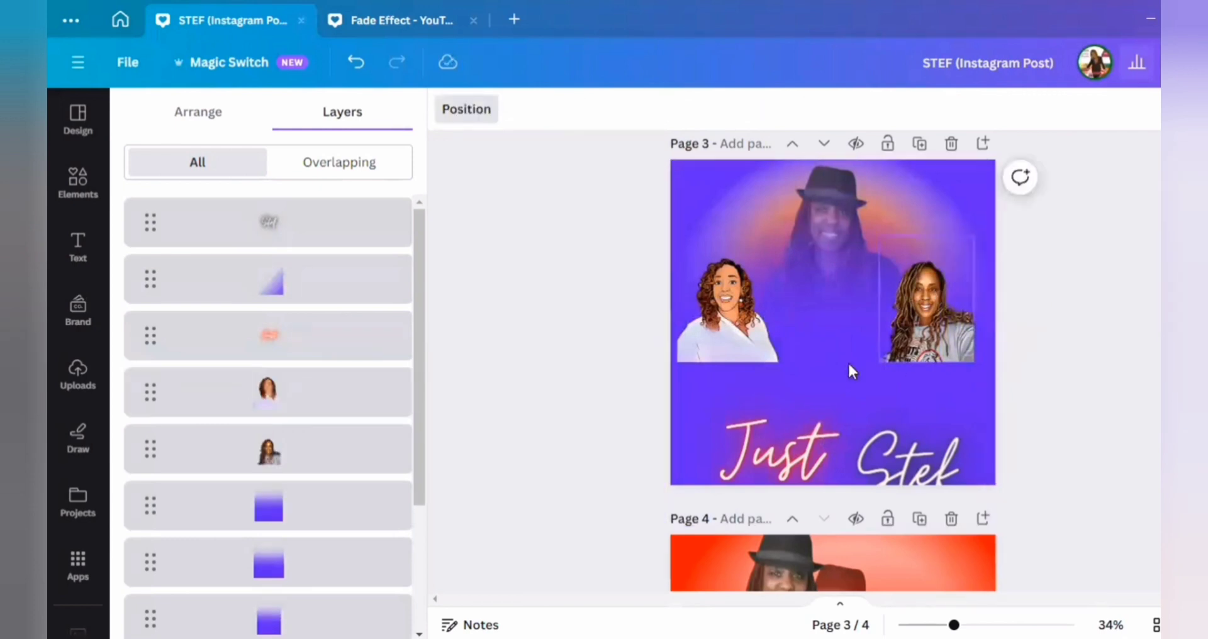
Place the violet corner gradient over the grey-sweatshirt cutout and resize it to fit the cutout's lower outer corner.
left_click_drag(849, 365, 941, 365)
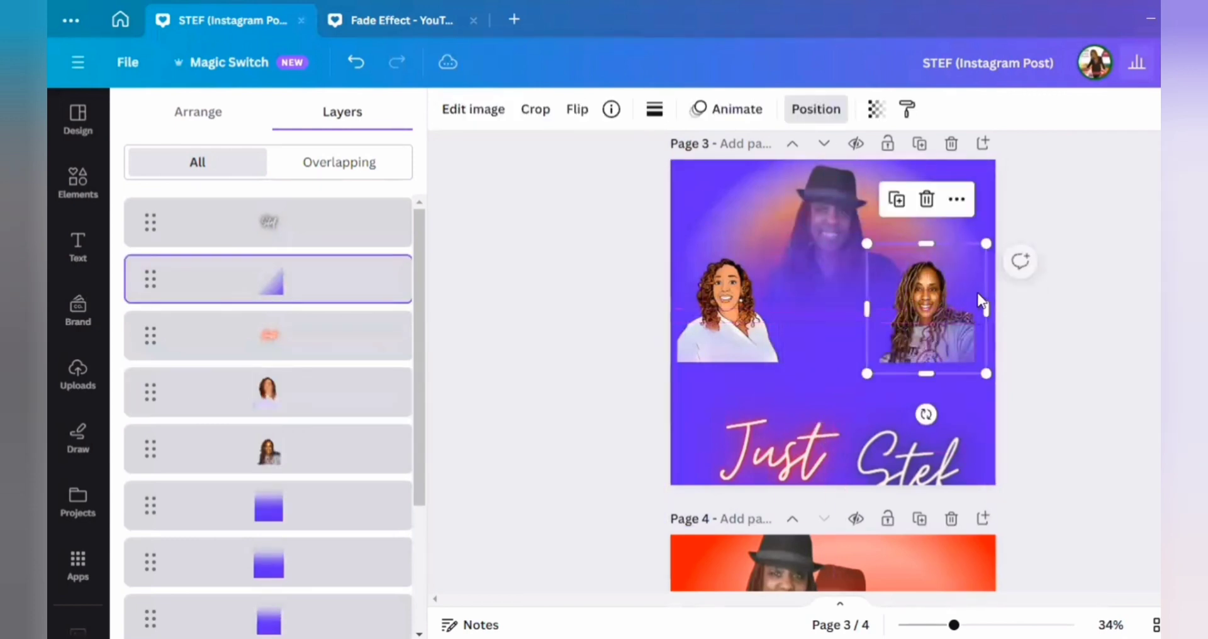
left_click_drag(988, 243, 977, 252)
left_click_drag(957, 365, 956, 349)
left_click(848, 406)
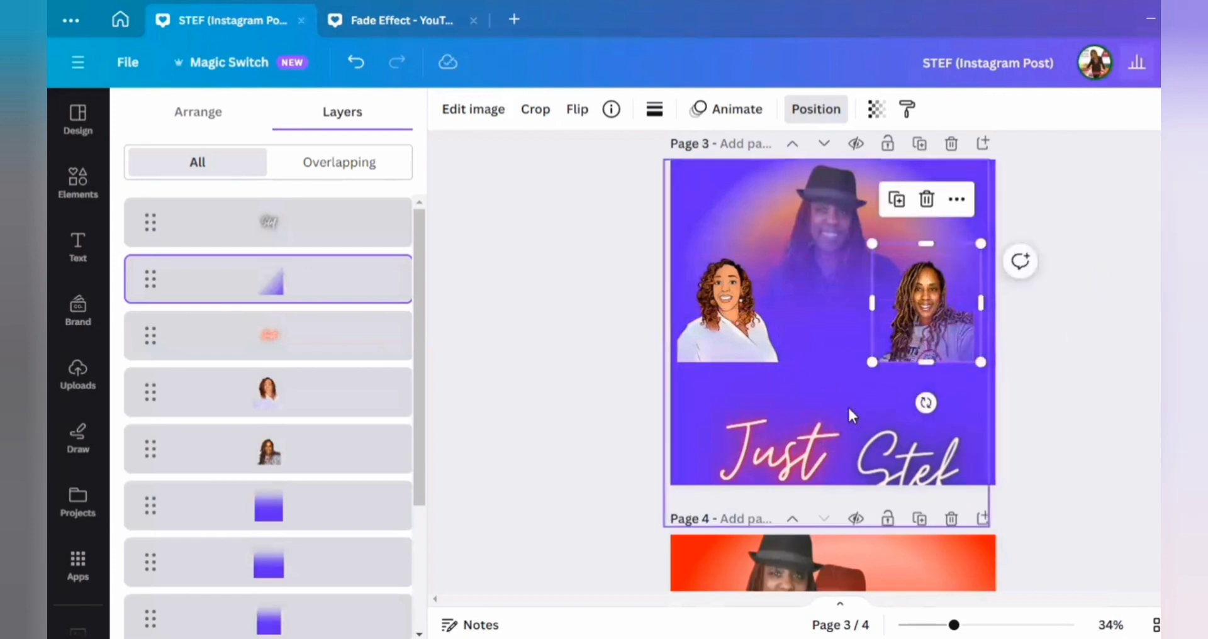
left_click(976, 353)
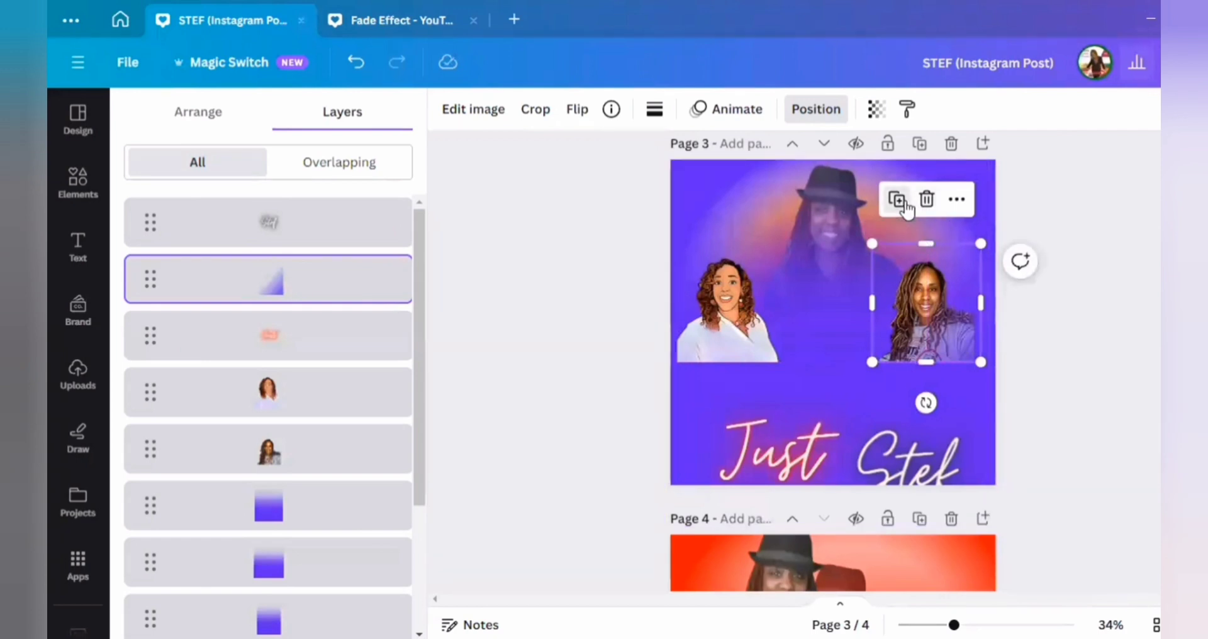
Duplicate the corner gradient twice over the grey-sweatshirt cutout to strengthen its fade, and deselect it.
left_click(898, 200)
left_click_drag(973, 334, 969, 333)
left_click(897, 203)
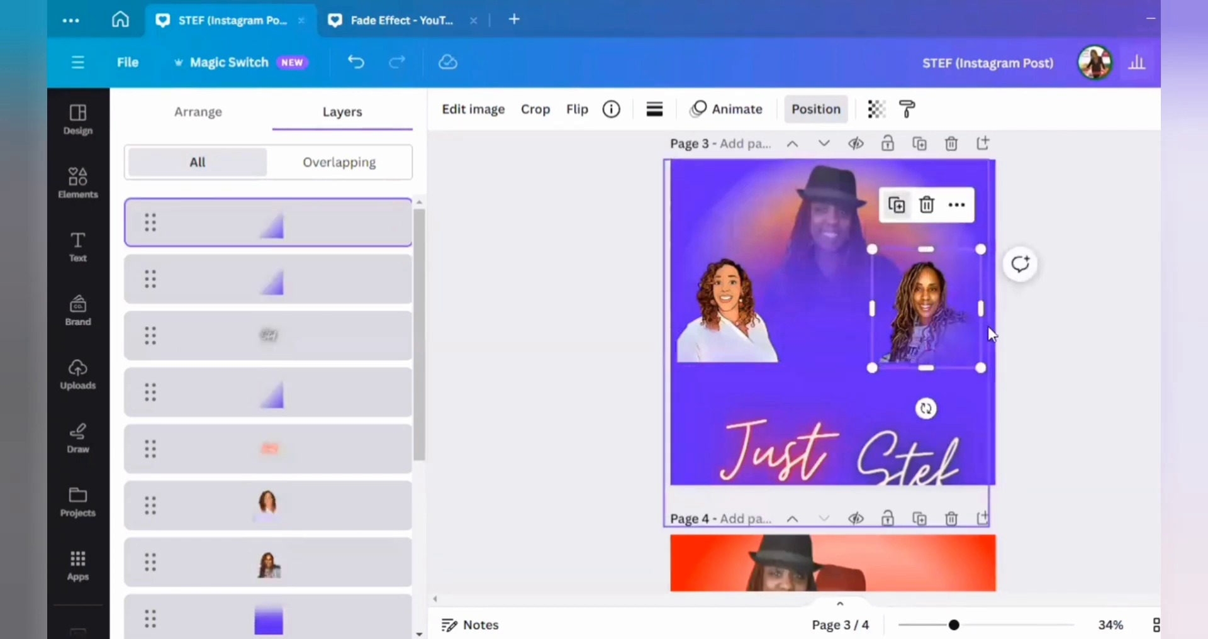
left_click_drag(981, 337, 977, 337)
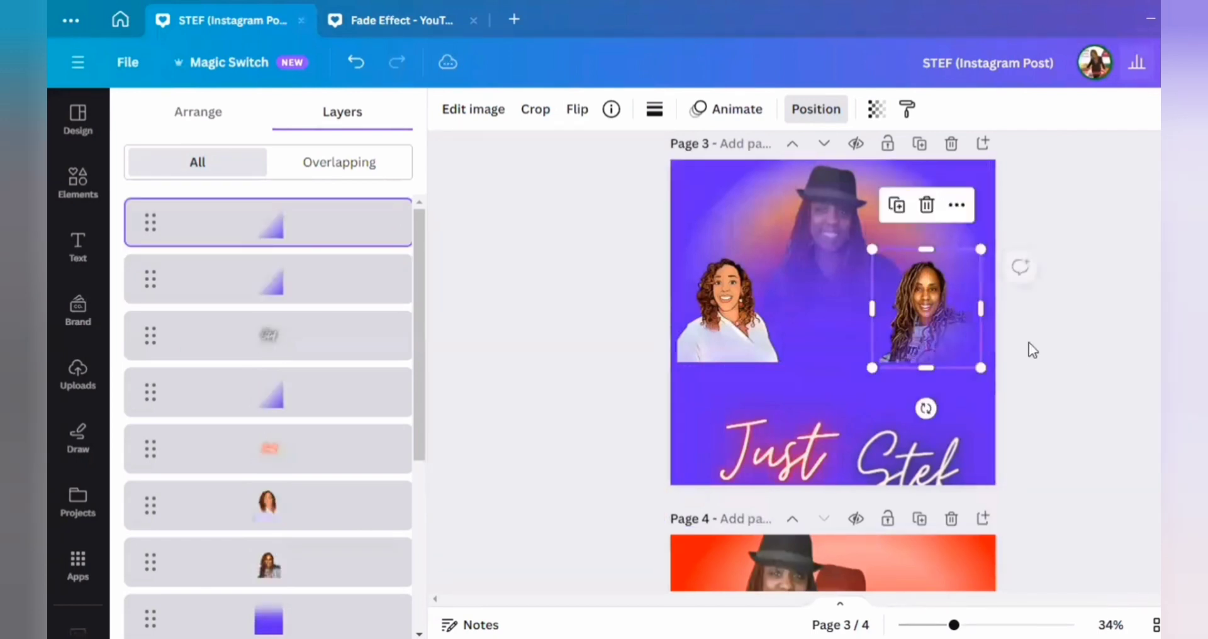
left_click(1070, 368)
Place a corner gradient copy over the curly-haired cutout, flip it horizontally and align it with the cutout's outer lower corner.
left_click(842, 394)
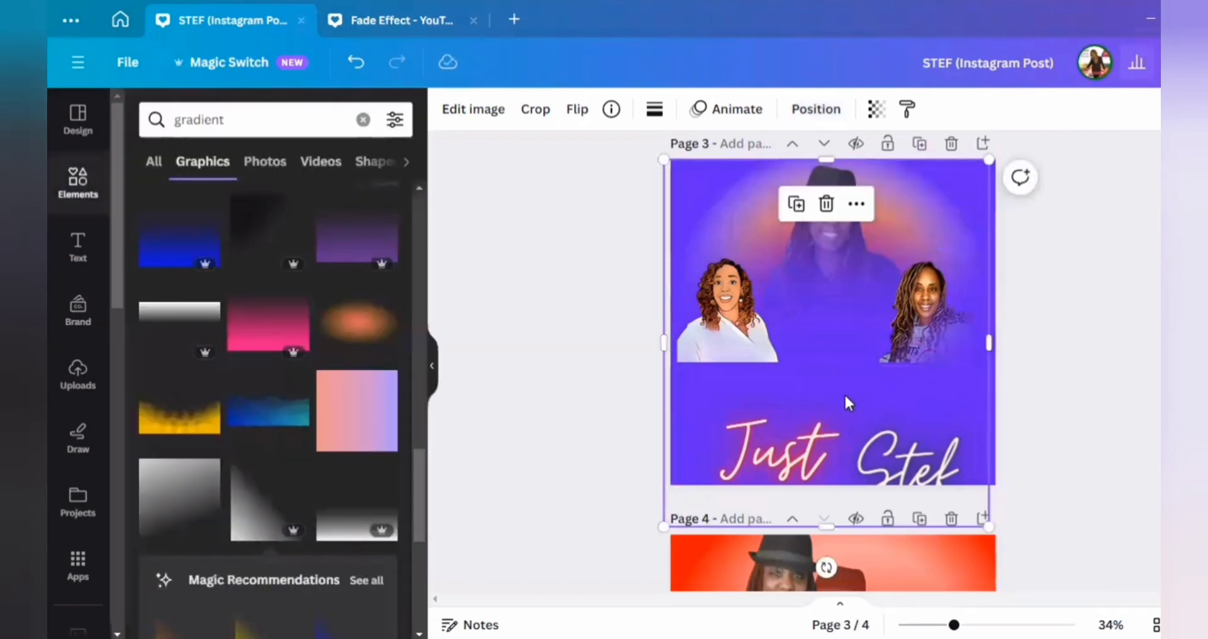
left_click(954, 308)
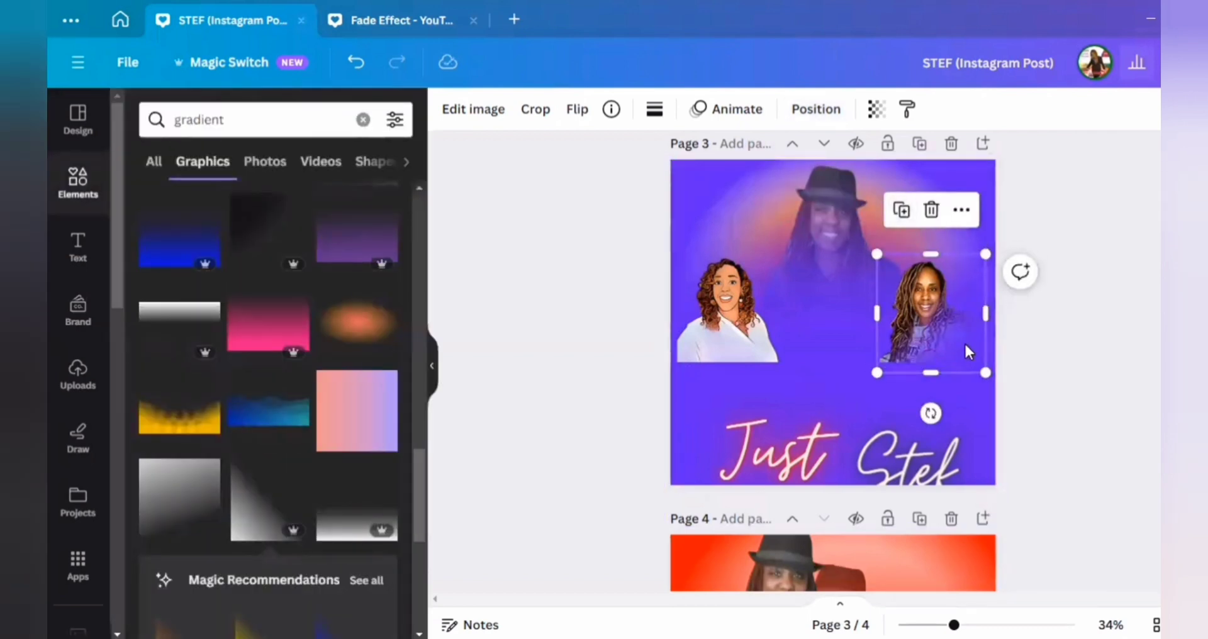
left_click(763, 353)
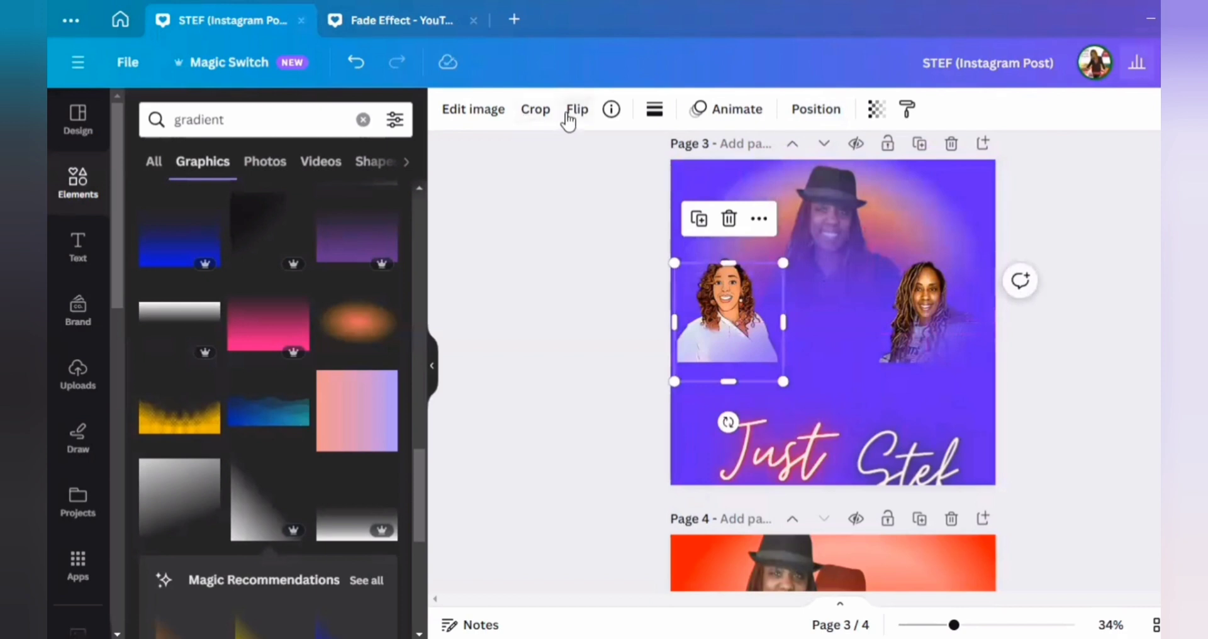
left_click(569, 119)
left_click(630, 160)
mouse_move(695, 362)
left_mouse_down()
mouse_move(700, 331)
mouse_move(720, 340)
mouse_move(705, 353)
left_mouse_up()
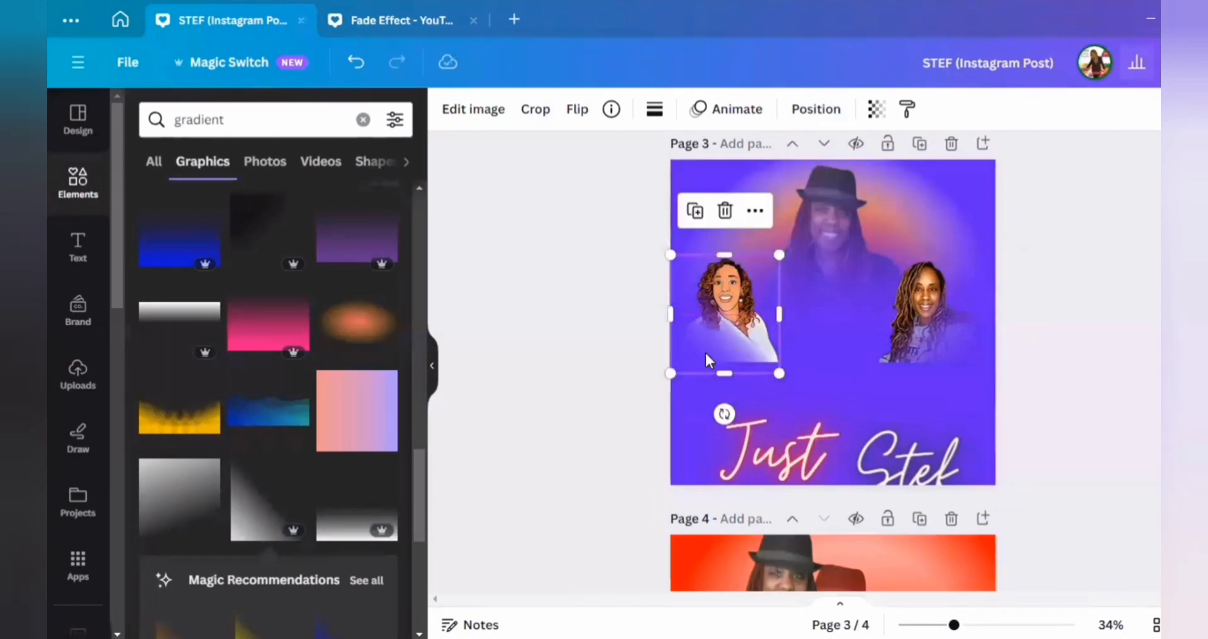
left_click(1068, 382)
left_click(974, 368)
left_click(1011, 378)
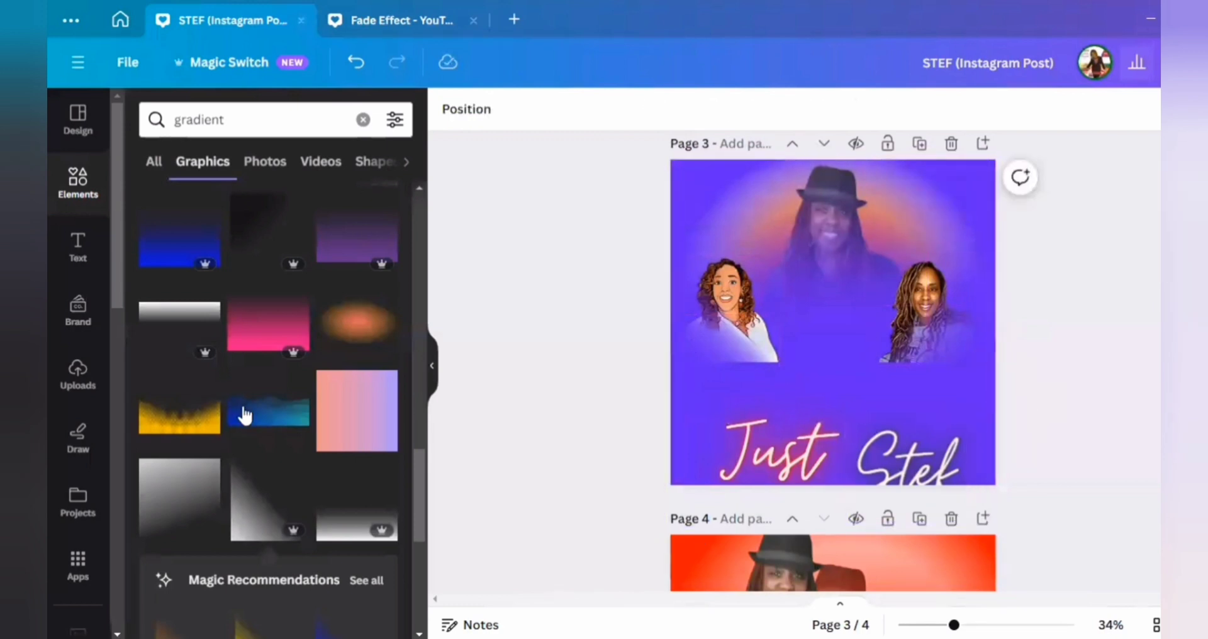
Browse the gradient graphics and open the Starred folder among the saved projects.
scroll(246, 419, "down", 10)
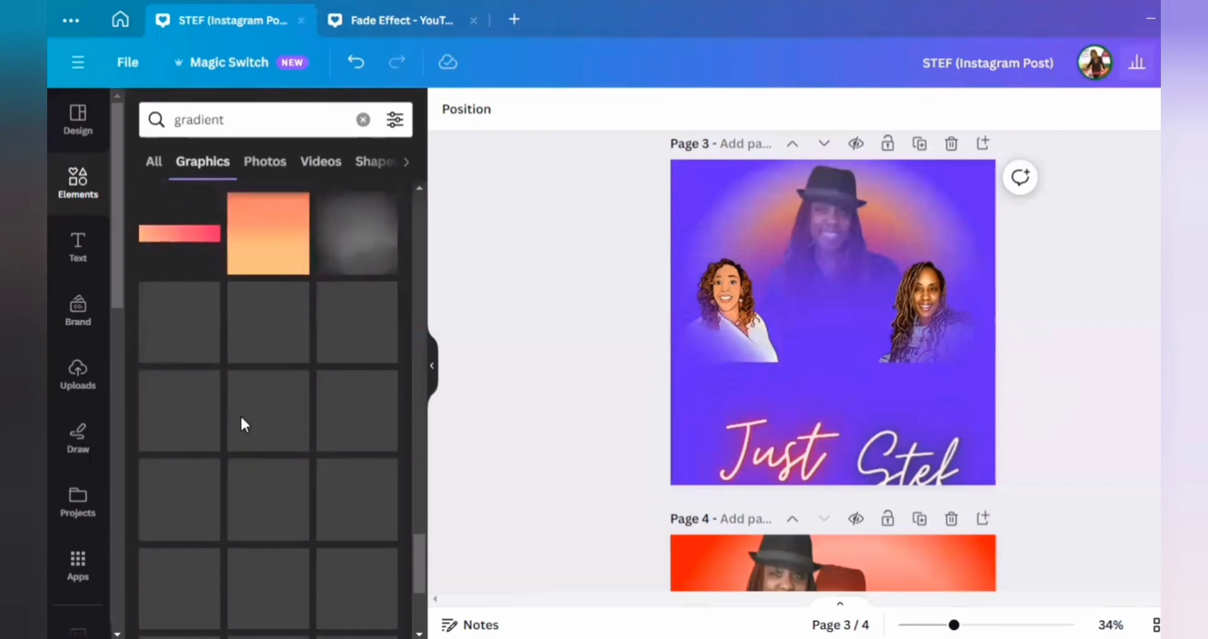
scroll(243, 421, "up", 3)
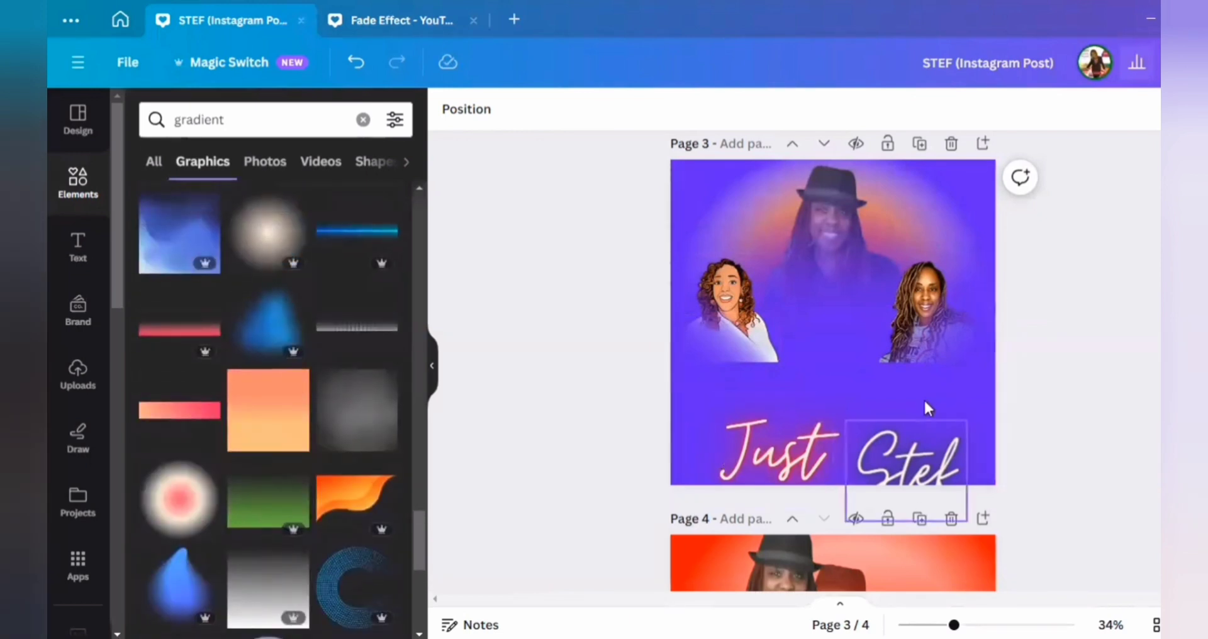
left_click(78, 511)
scroll(235, 539, "down", 3)
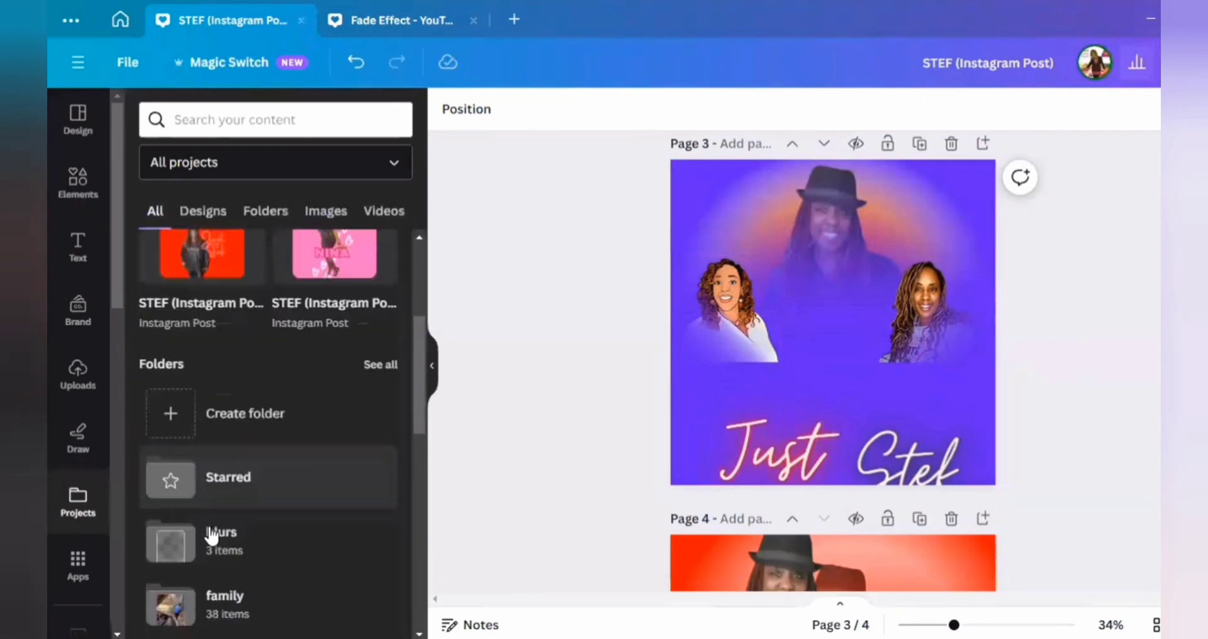
scroll(226, 478, "down", 2)
left_click(233, 385)
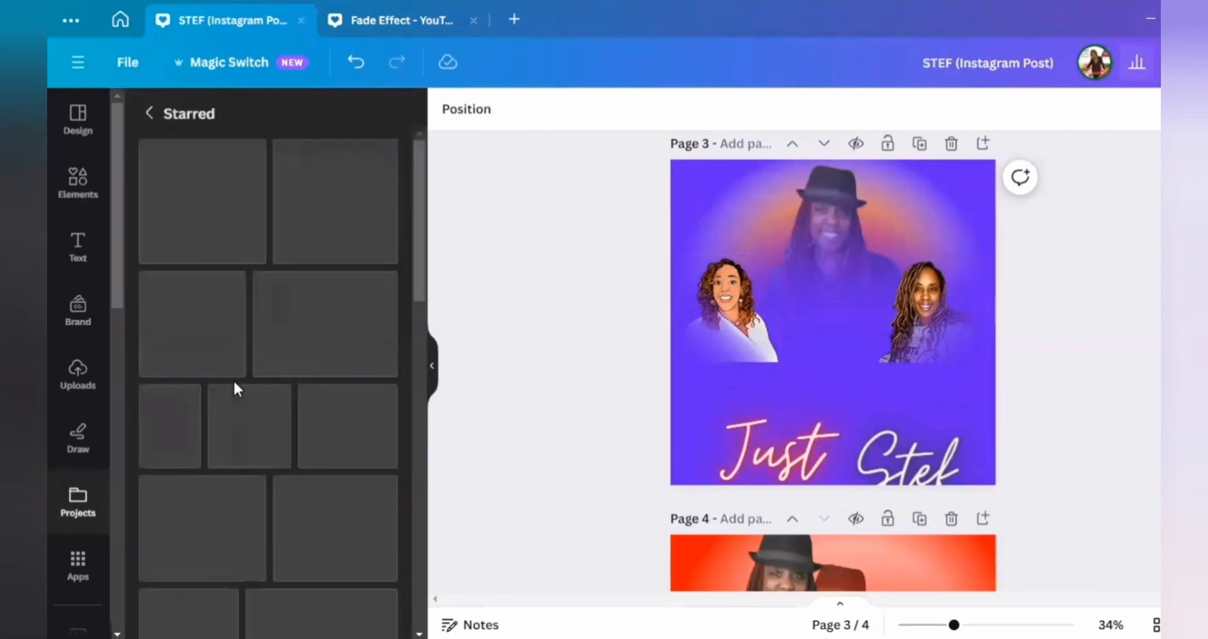
View the details of the starred white transparency gradient and the gold glitter oval, closing each one.
left_click(382, 404)
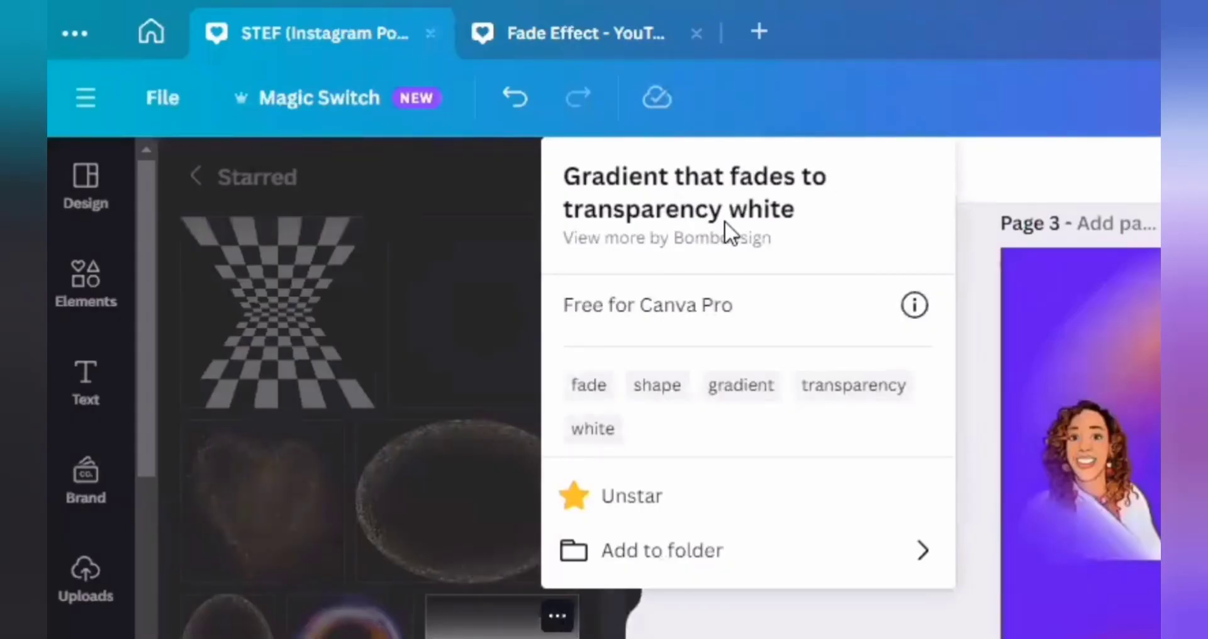
left_click(780, 620)
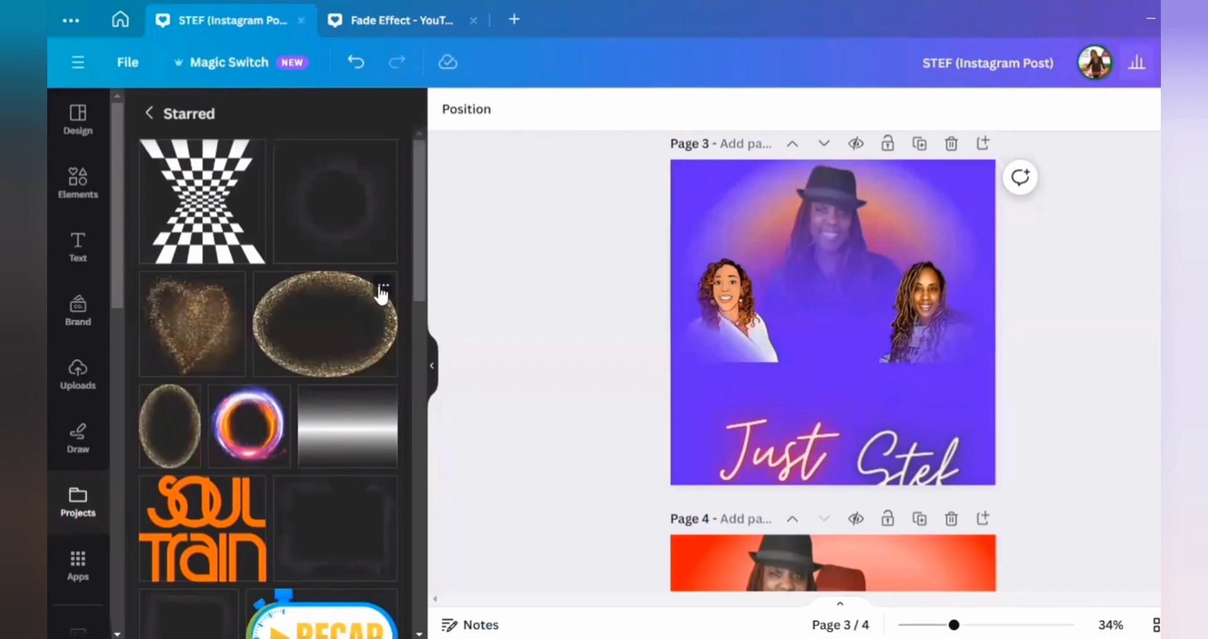
left_click(384, 286)
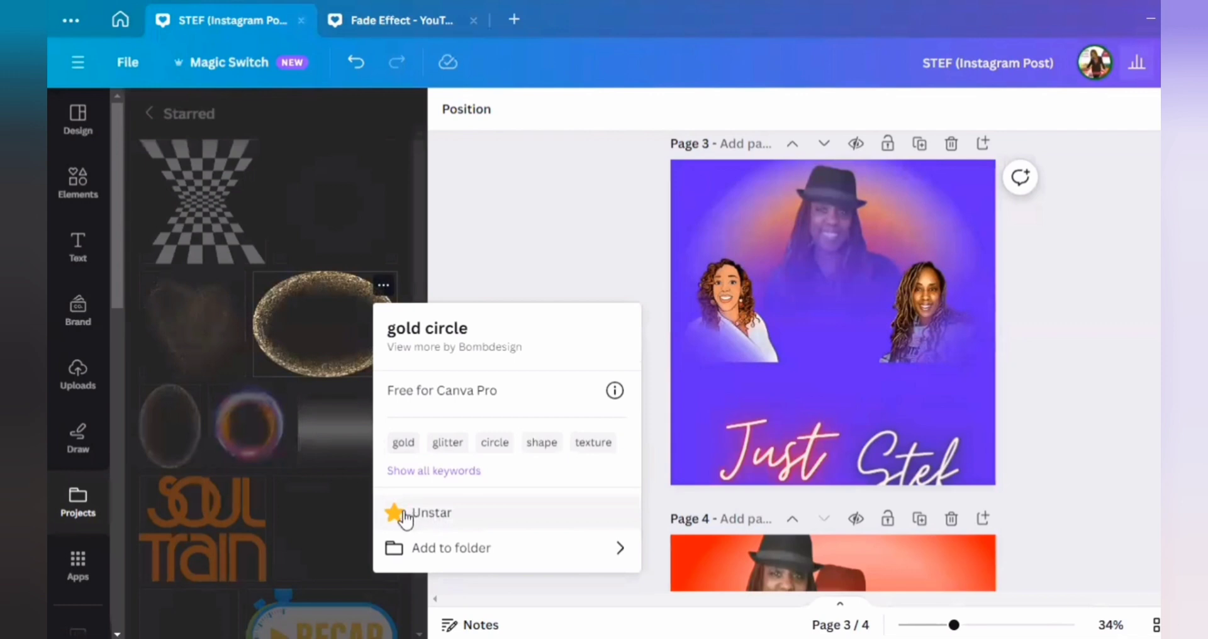
left_click(447, 214)
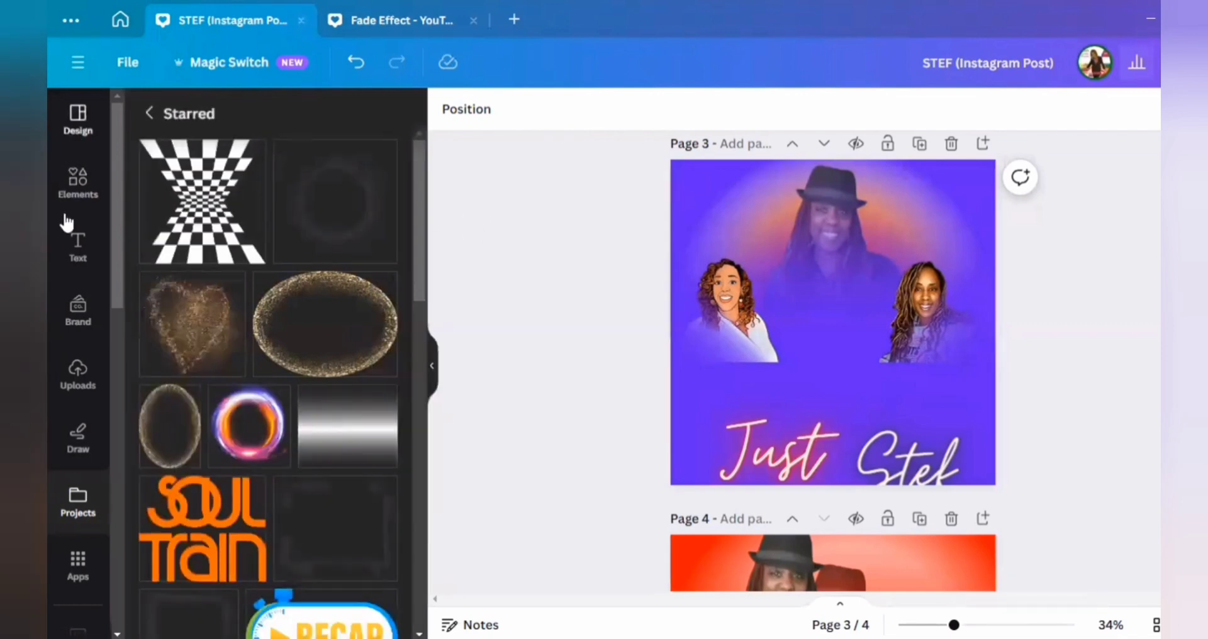
Reopen the Starred folder in the saved projects and add its white horizontal transparency gradient to page 3.
left_click(78, 502)
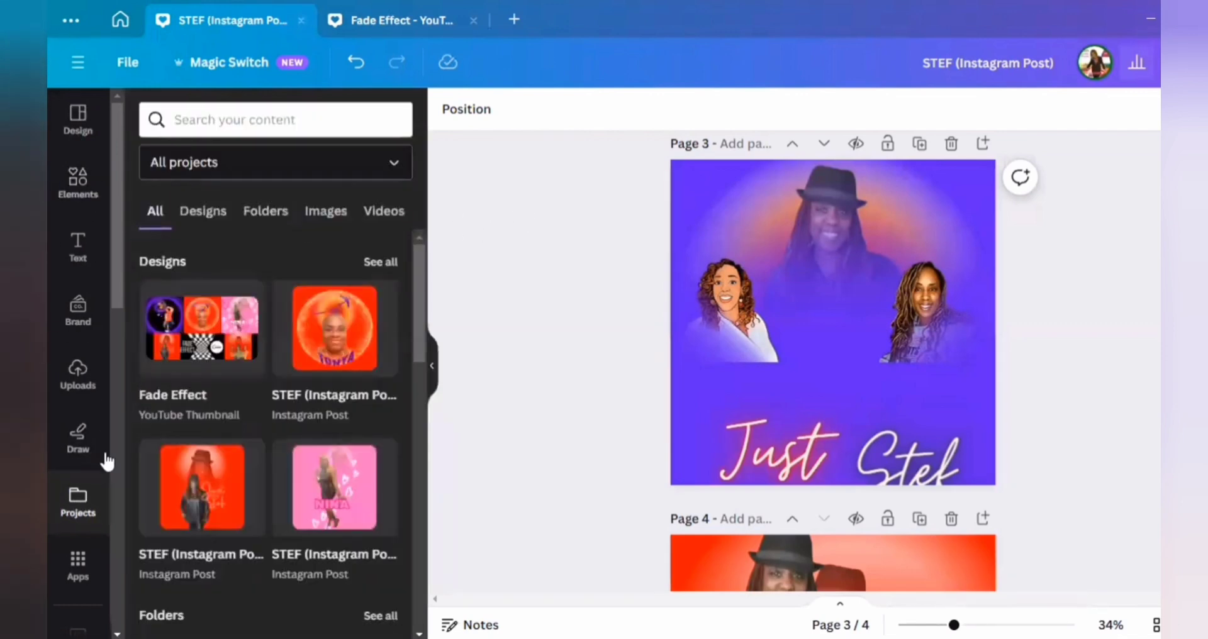
scroll(143, 469, "down", 5)
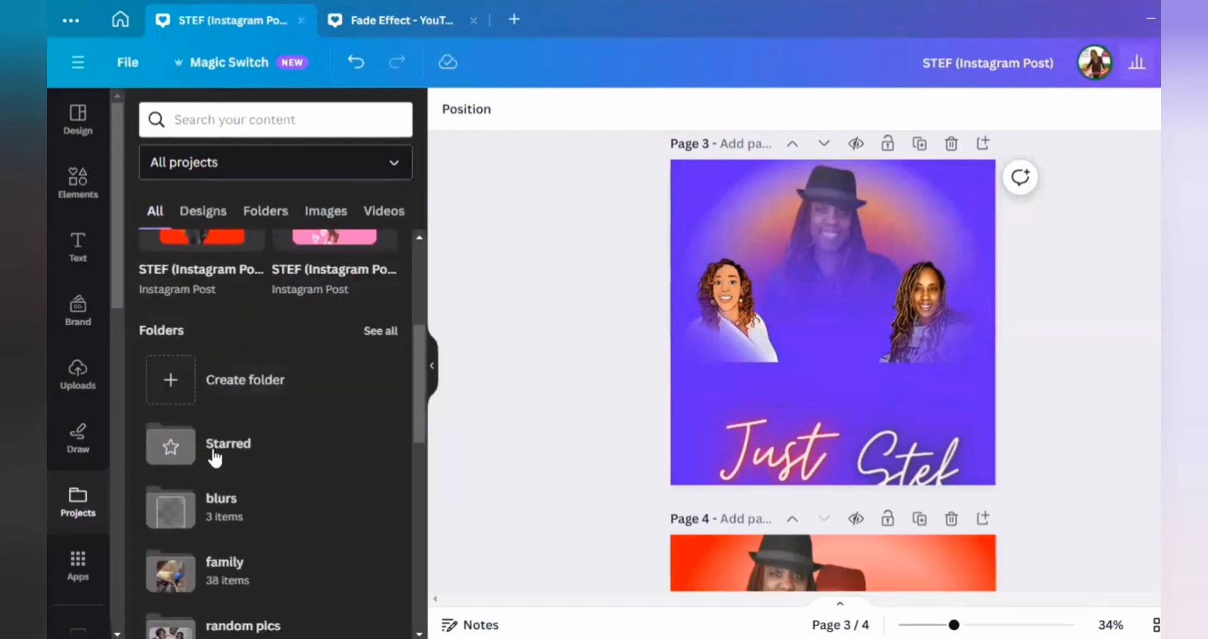
left_click(243, 383)
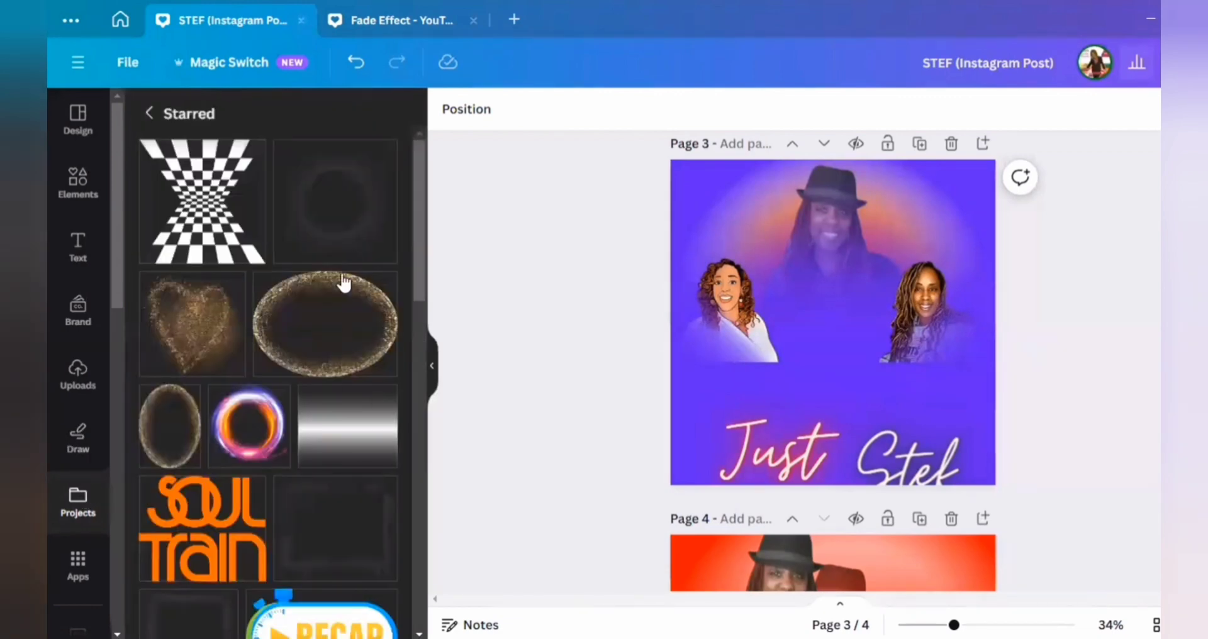
scroll(334, 383, "down", 10)
scroll(334, 383, "up", 7)
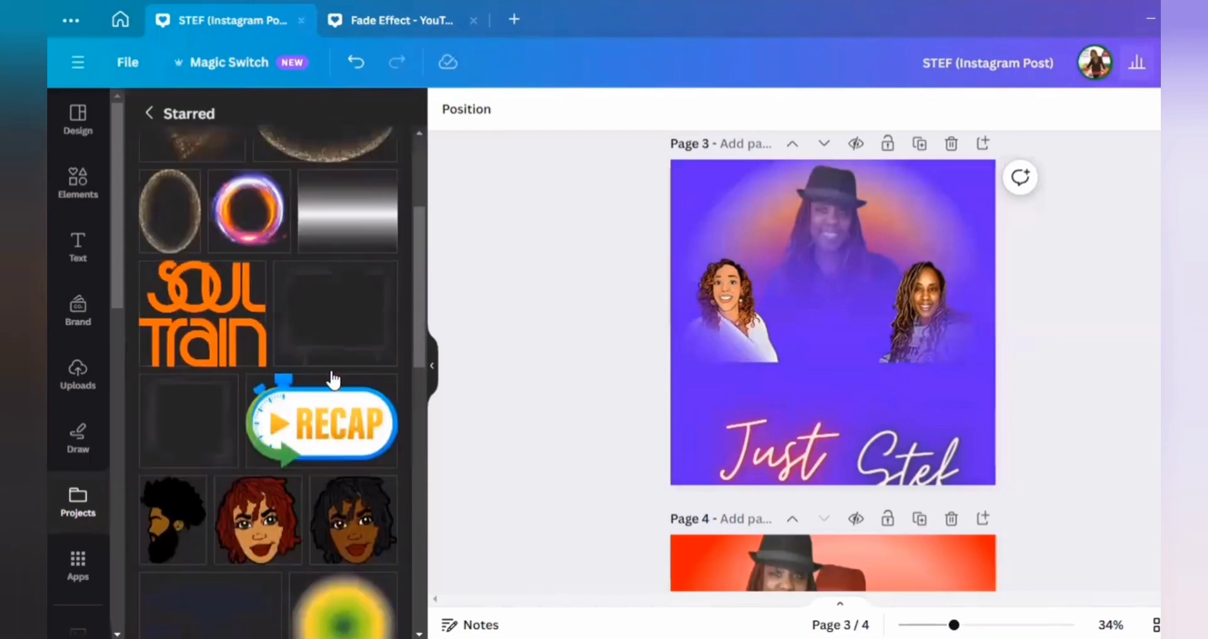
scroll(335, 380, "up", 3)
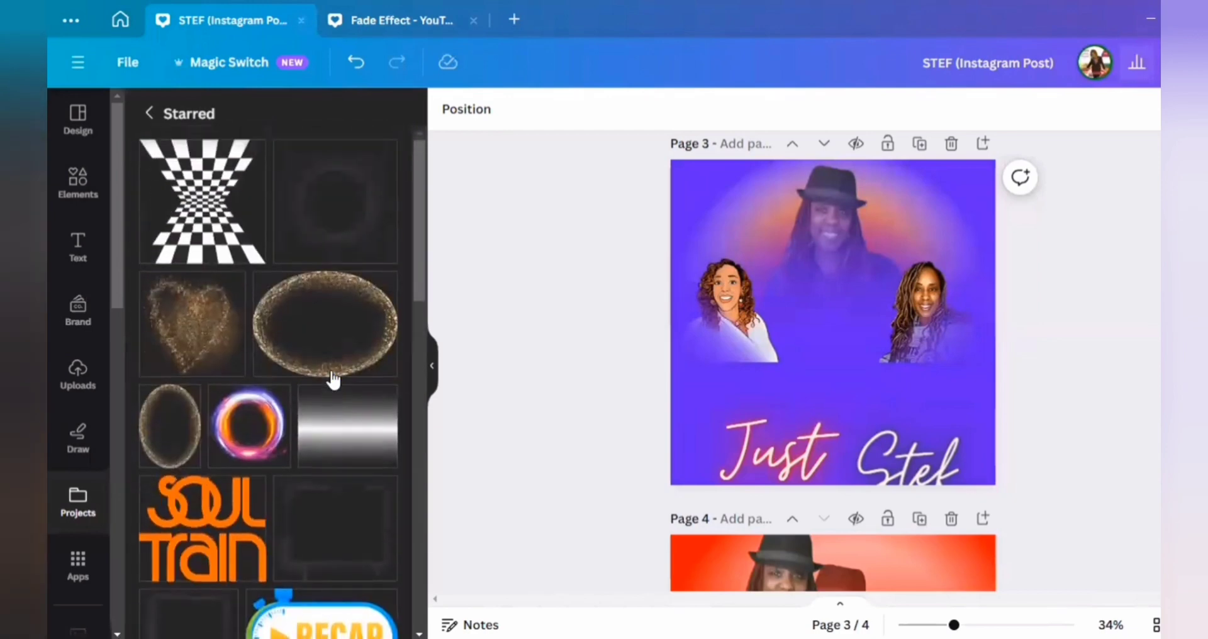
left_click(373, 439)
Position the white gradient over the lower edges of the side cutouts and widen it to the full page width.
left_click_drag(816, 329, 802, 346)
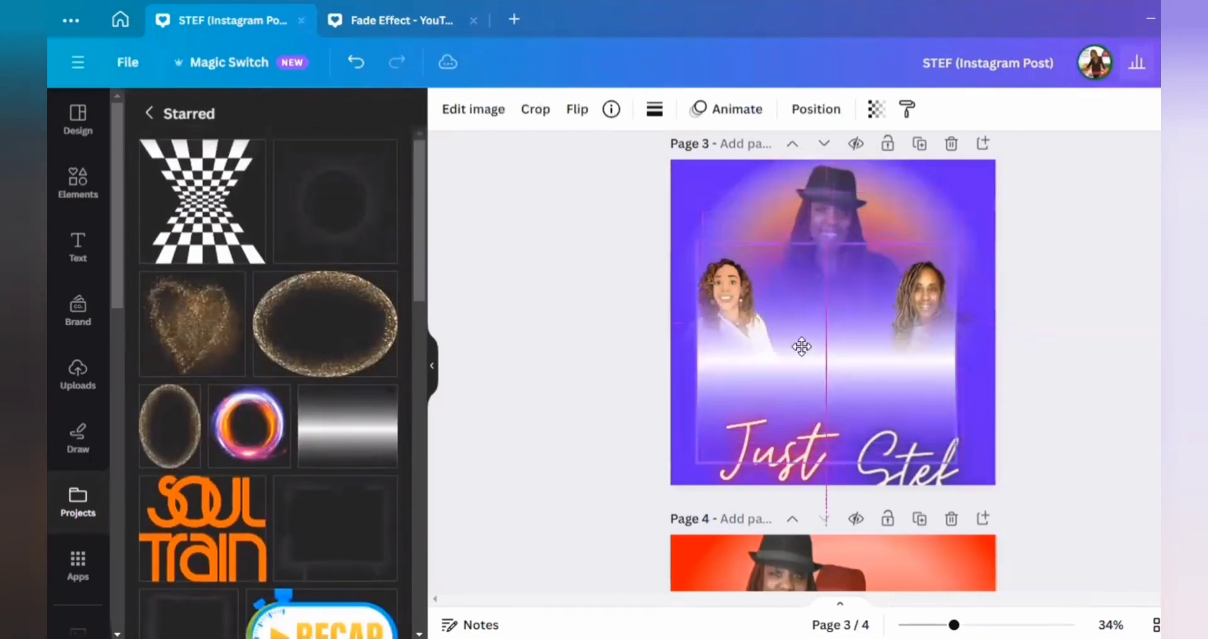
left_click_drag(738, 367, 672, 353)
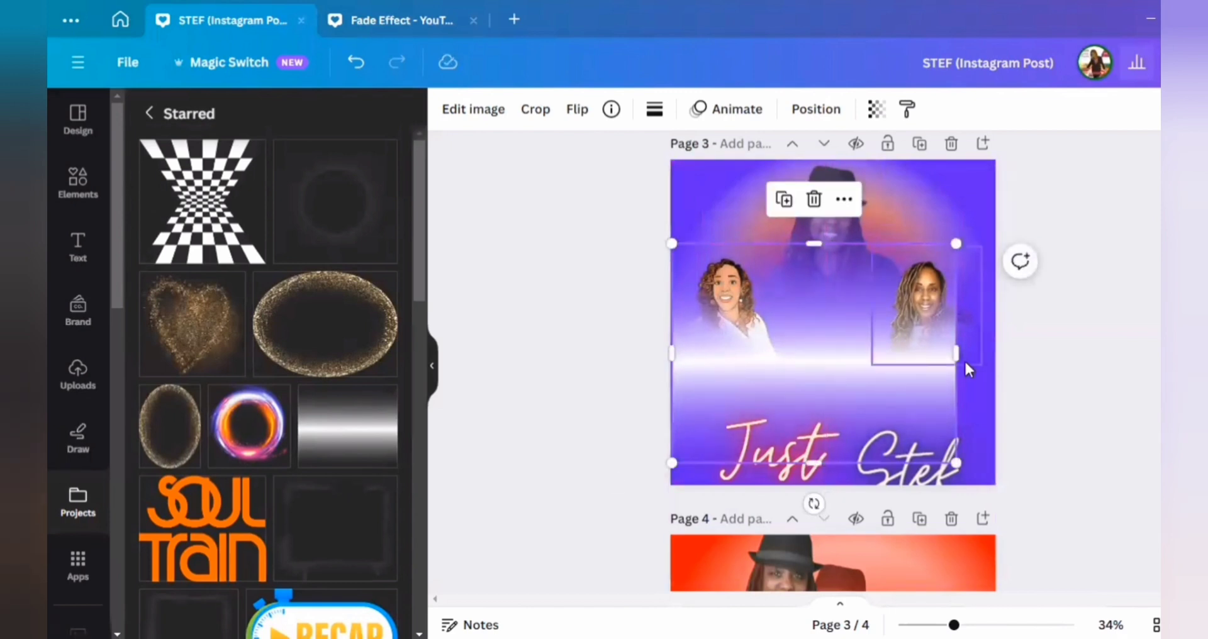
left_click_drag(956, 358, 995, 355)
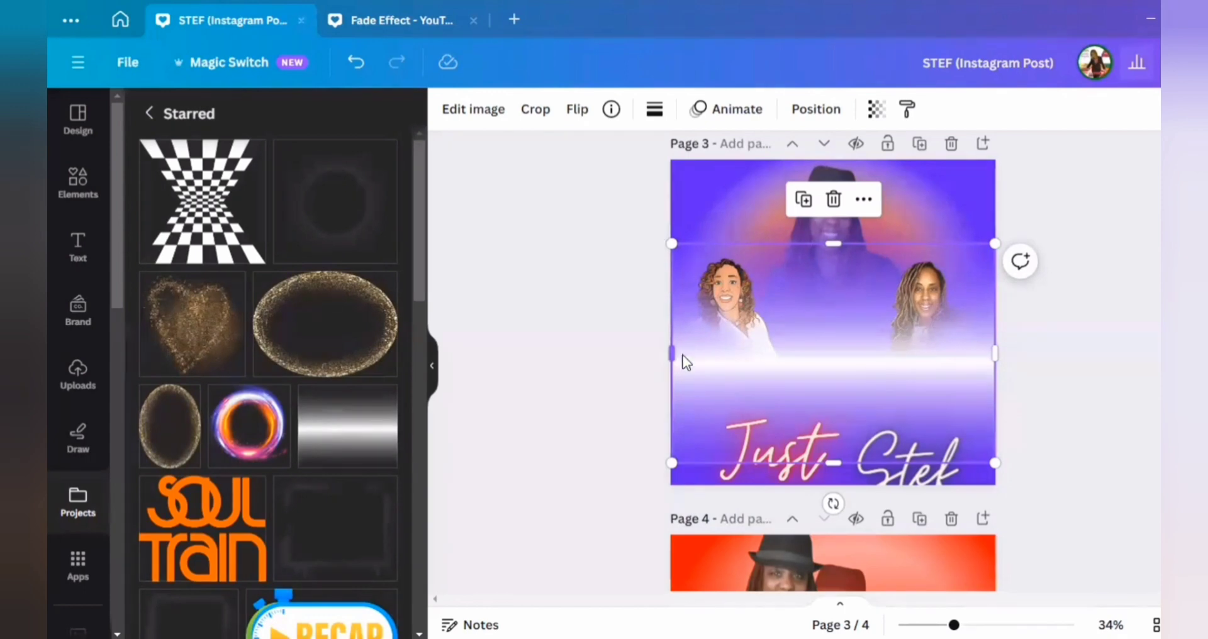
Try recolouring the gradient with the Cherry duotone, using violet #5e17eb for both highlights and shadows.
left_click(458, 114)
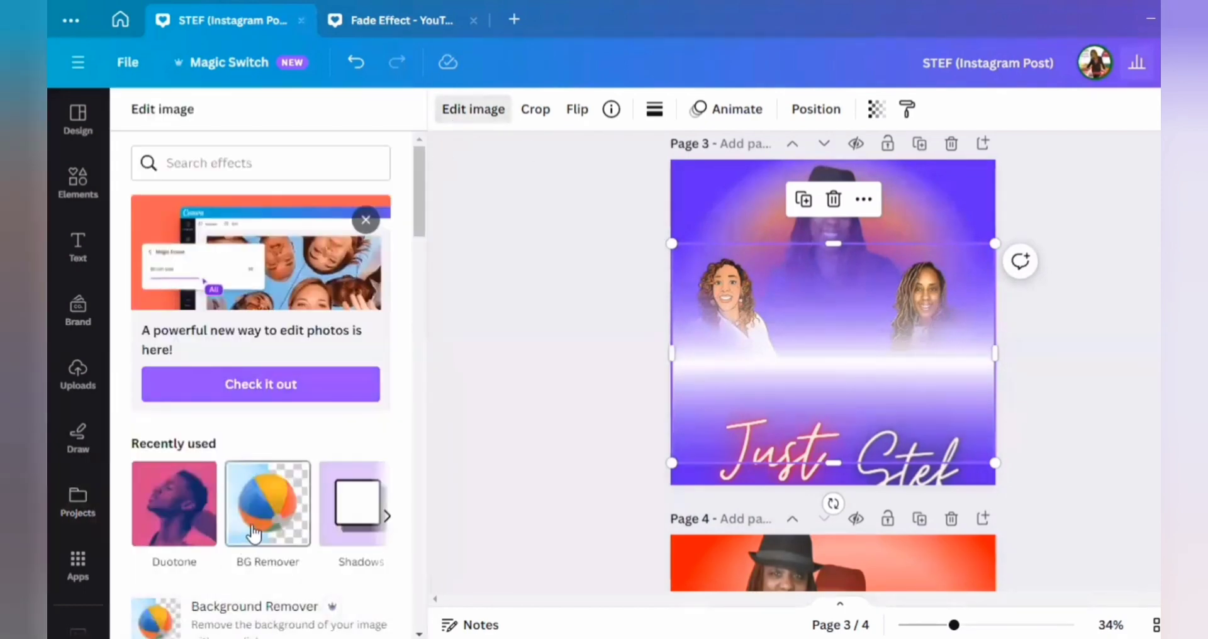
left_click(255, 534)
left_click(173, 503)
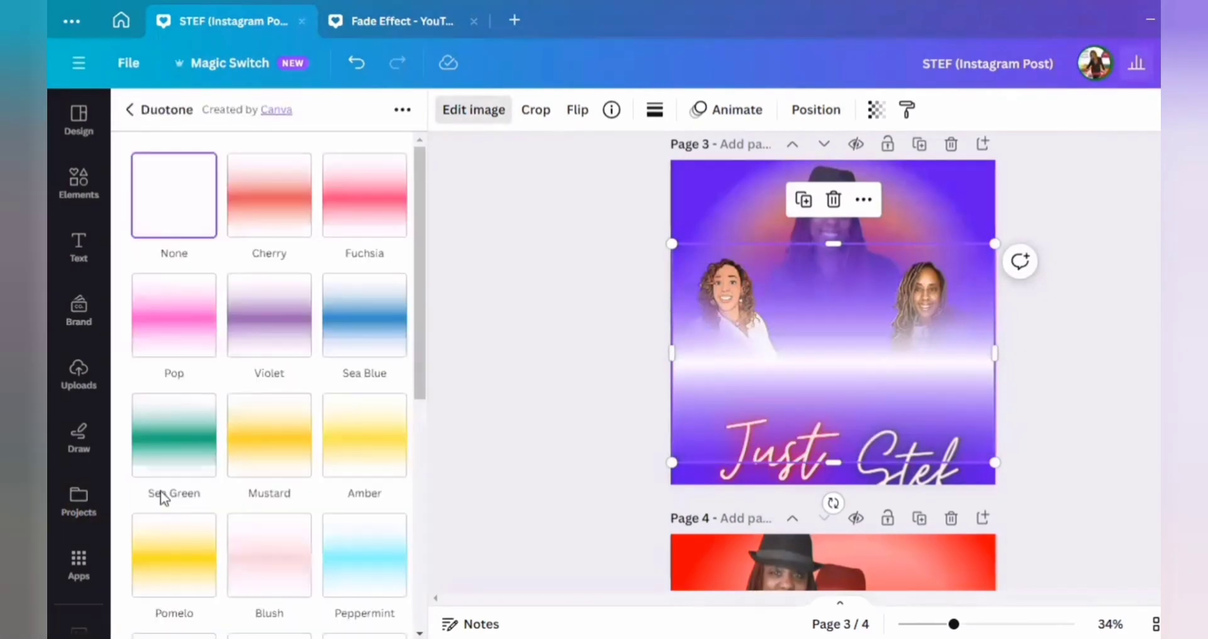
left_click(276, 199)
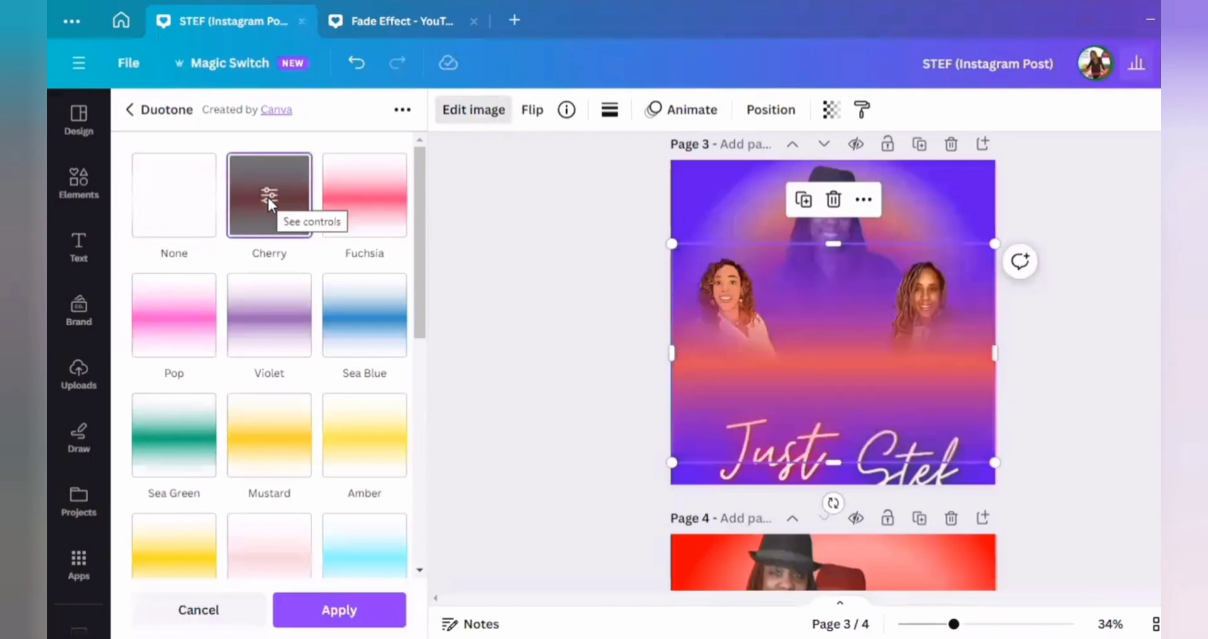
left_click(269, 196)
left_click(389, 172)
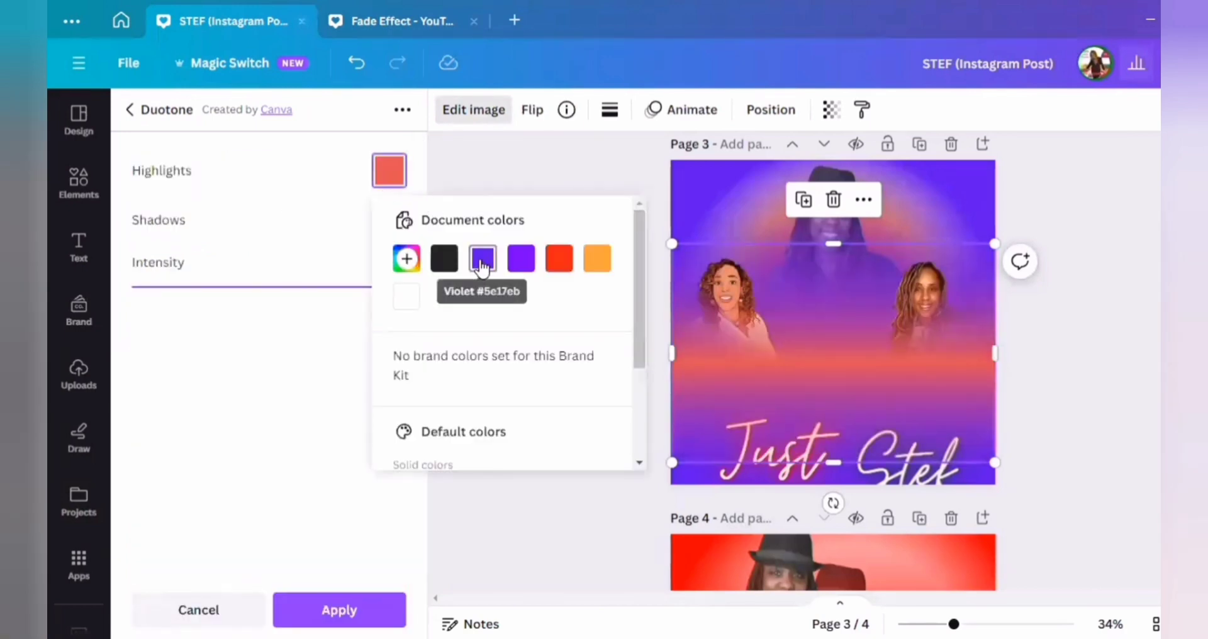
left_click(479, 258)
left_click(349, 250)
left_click(389, 220)
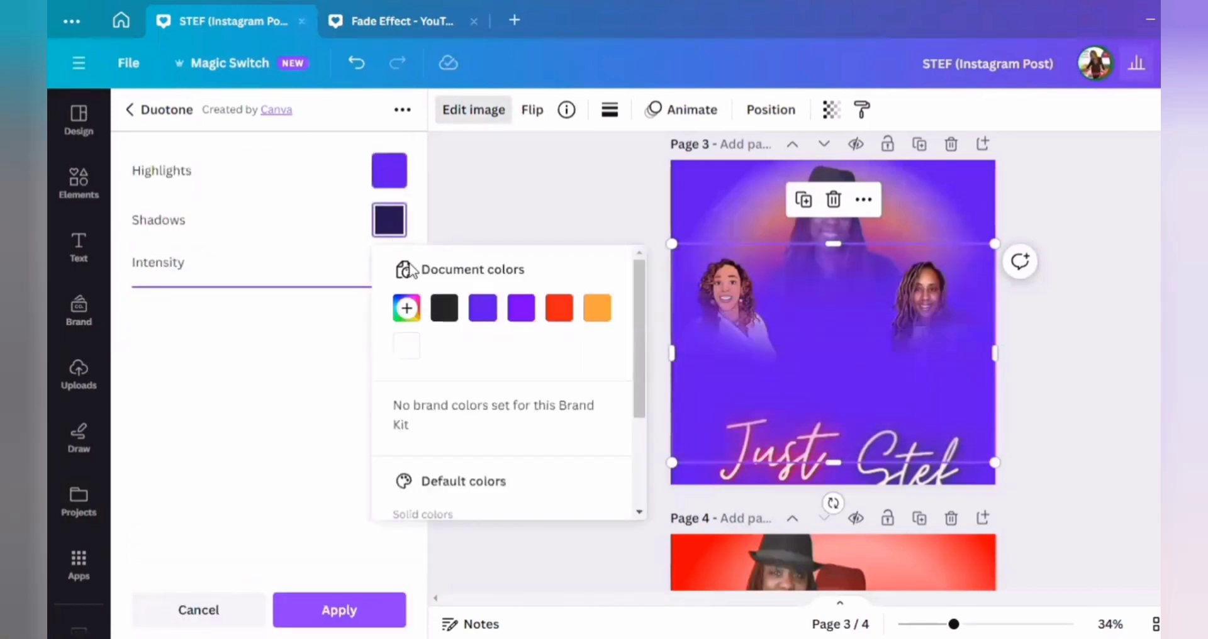
left_click(483, 320)
left_click(709, 289)
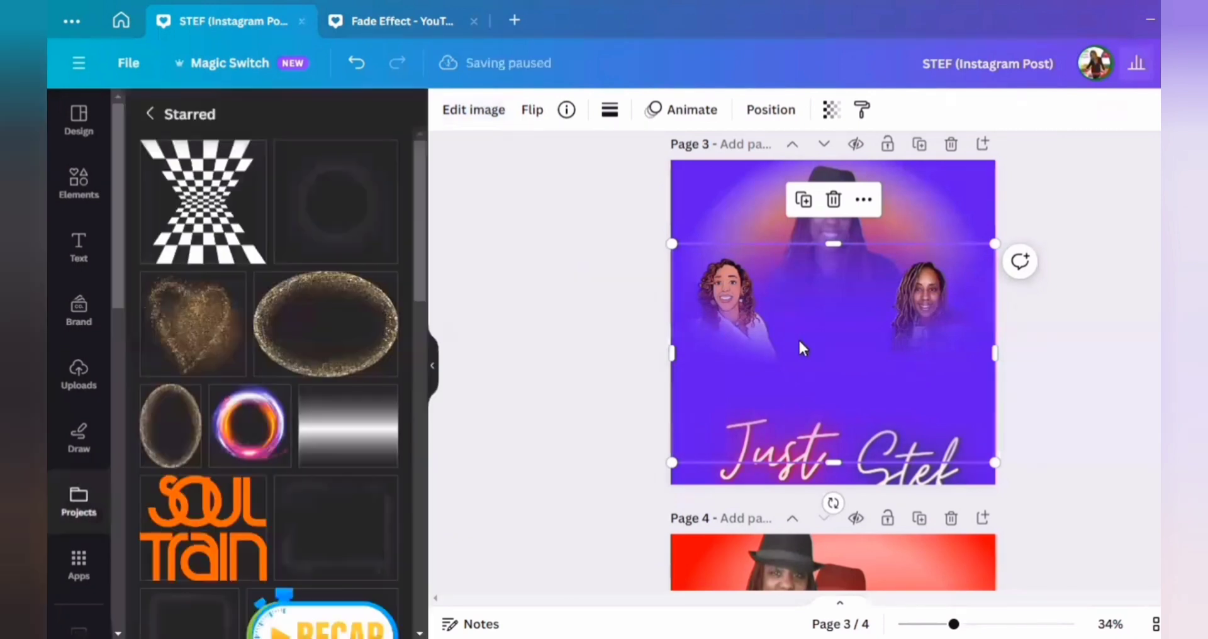
Stretch the gradient from page 3's top edge to beyond its bottom edge, keeping the white band just below the side cutouts' faces.
left_click_drag(836, 464, 836, 484)
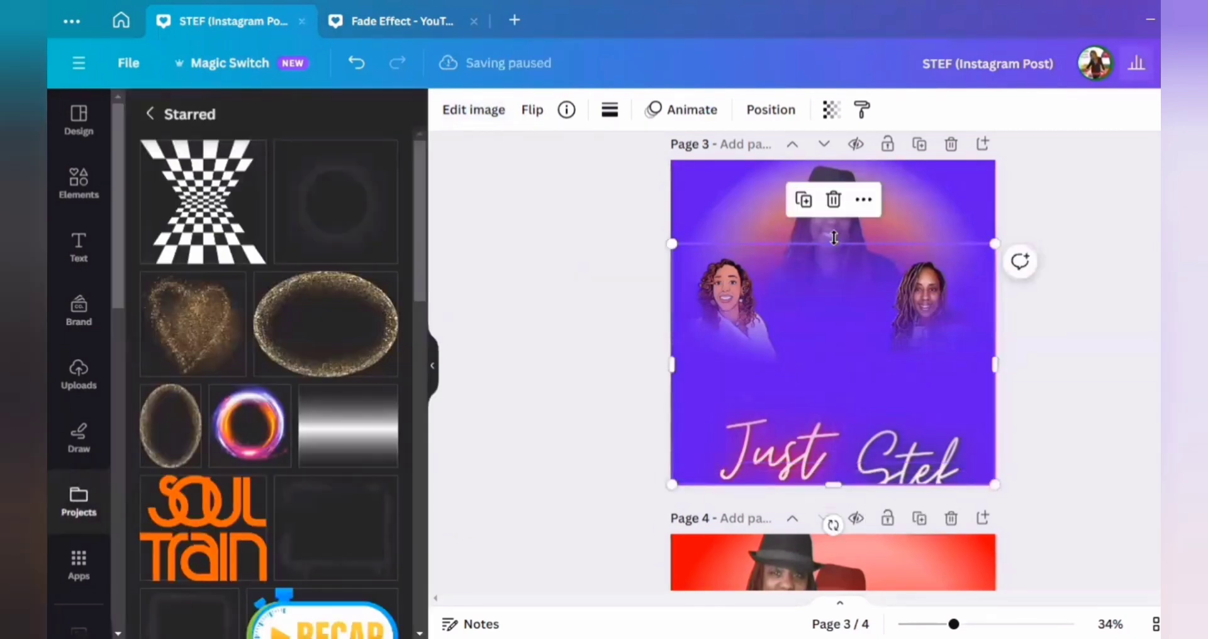
left_click_drag(833, 243, 826, 154)
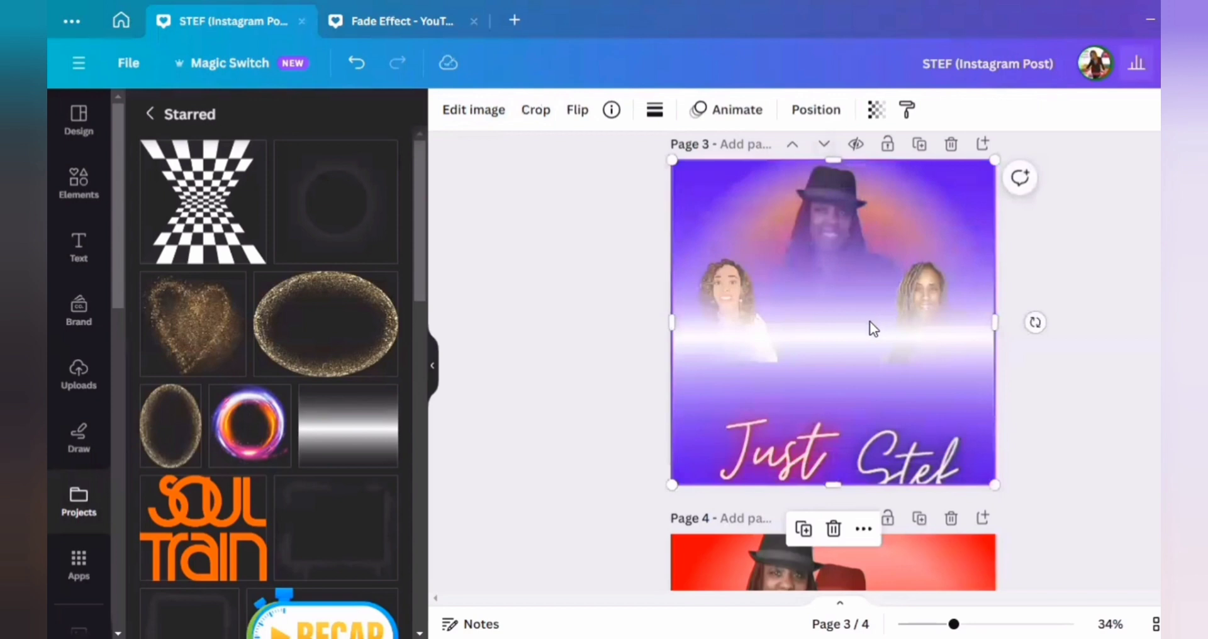
left_click_drag(870, 321, 870, 335)
left_click_drag(834, 181, 831, 153)
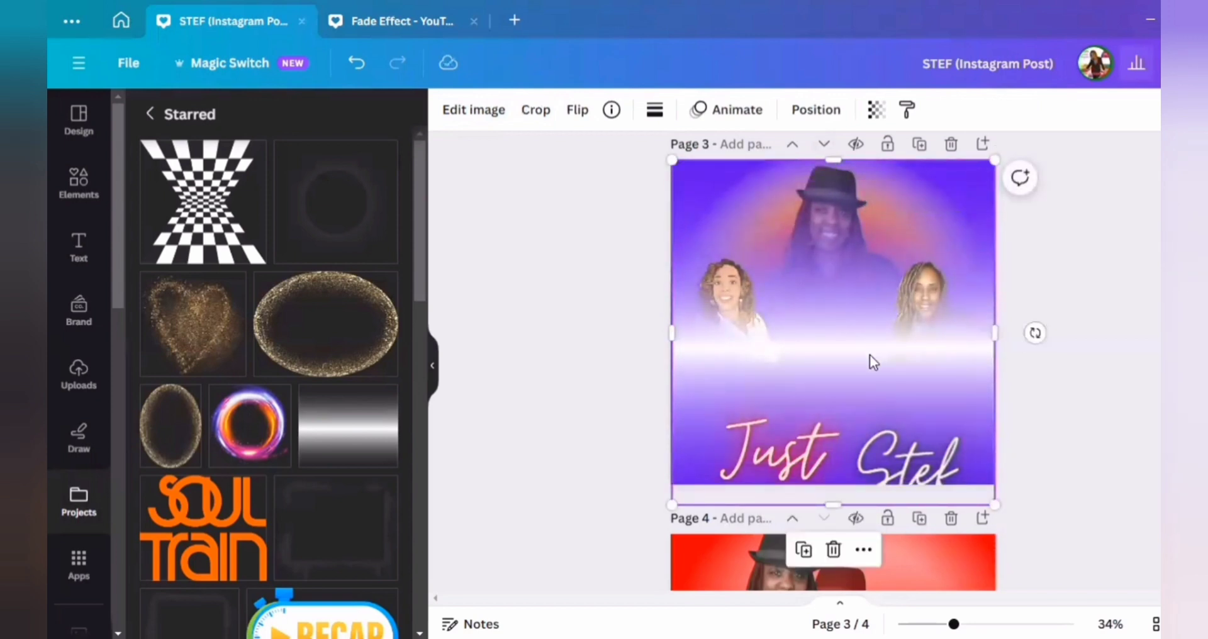
left_click_drag(870, 351, 870, 367)
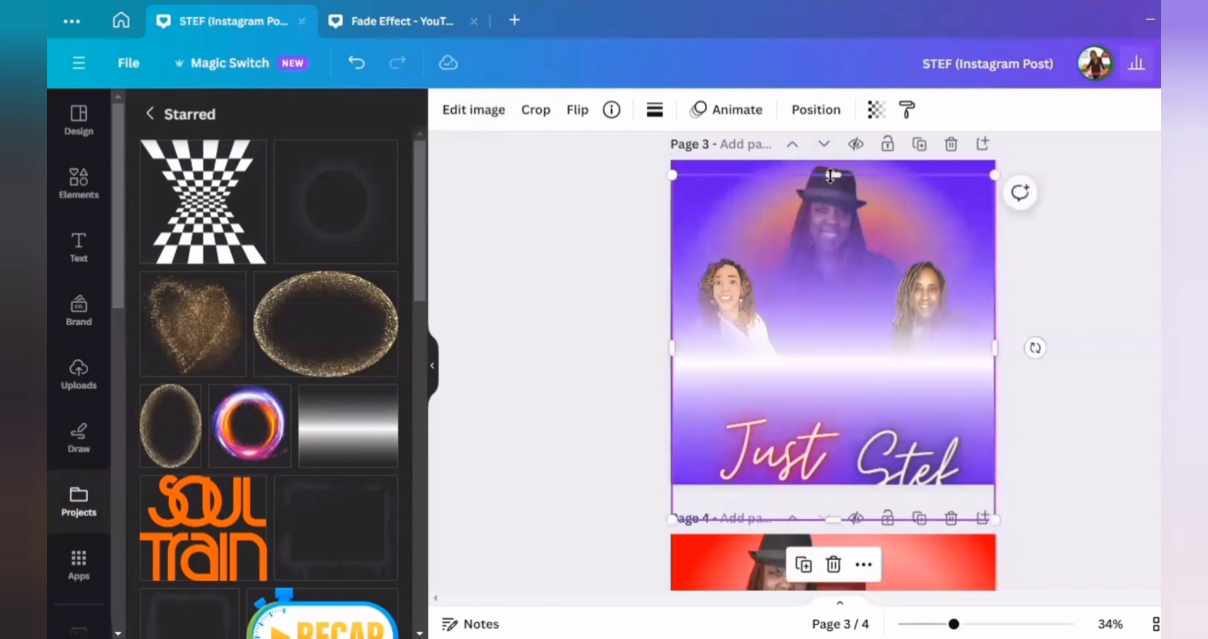
left_click_drag(834, 178, 831, 161)
left_click_drag(870, 352, 869, 356)
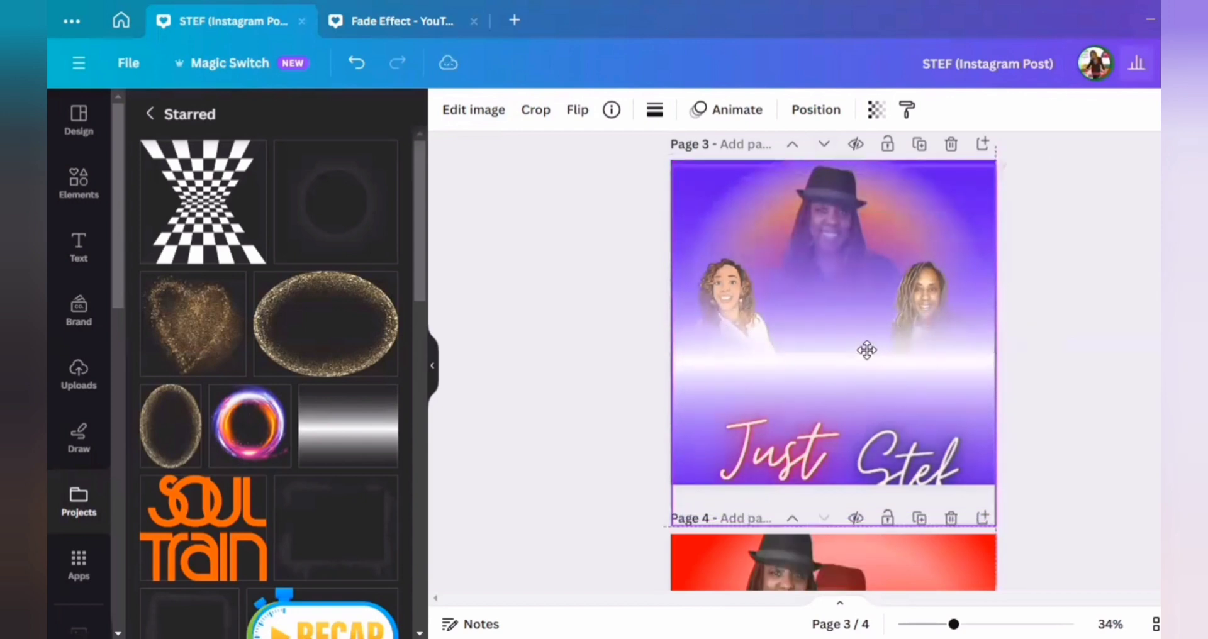
left_click_drag(839, 163, 839, 151)
left_click_drag(831, 358, 834, 356)
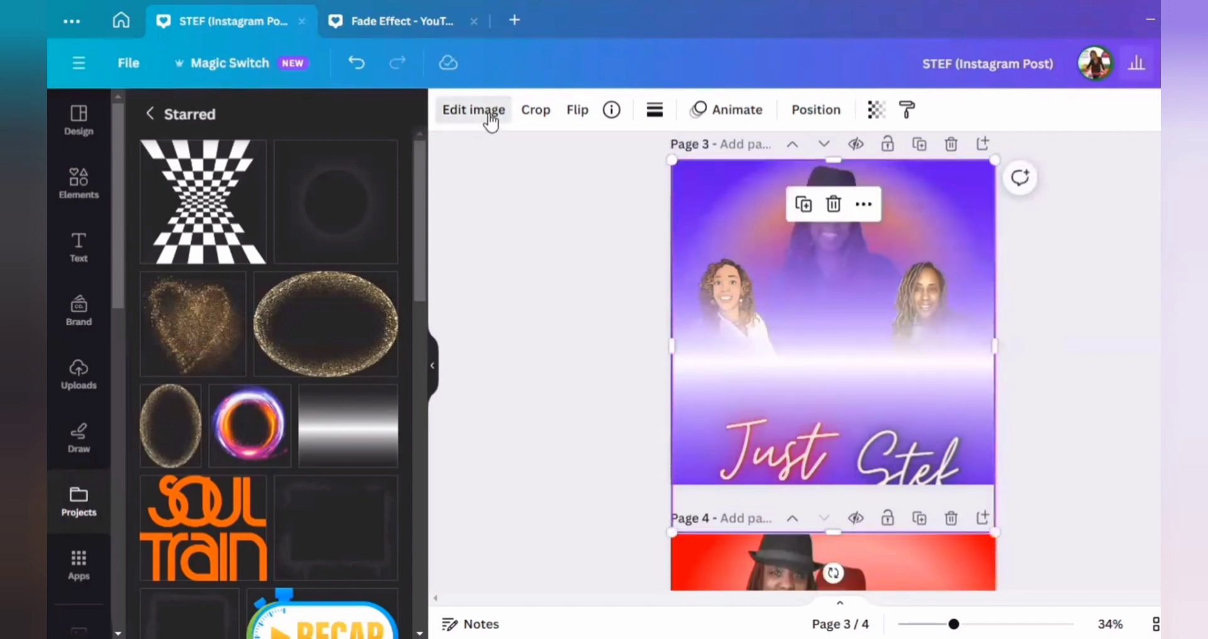
Apply the Cherry duotone to the stretched gradient, set shadows and highlights to violet #5e17eb, and deselect it.
left_click(486, 116)
left_click(188, 530)
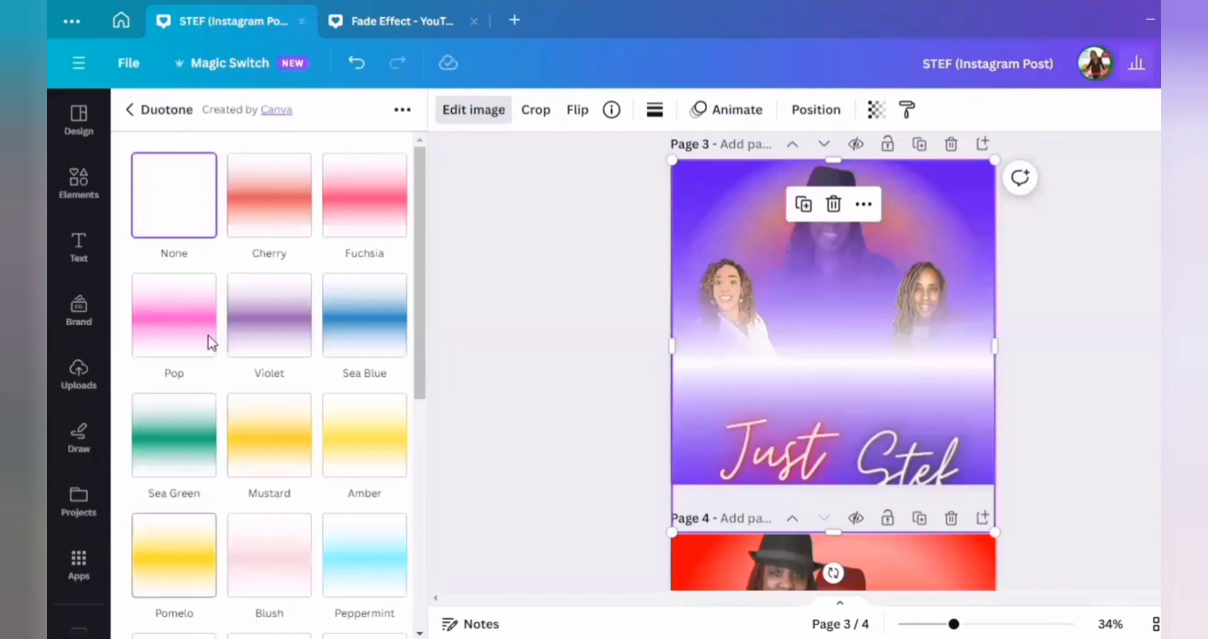
left_click(270, 206)
left_click(268, 195)
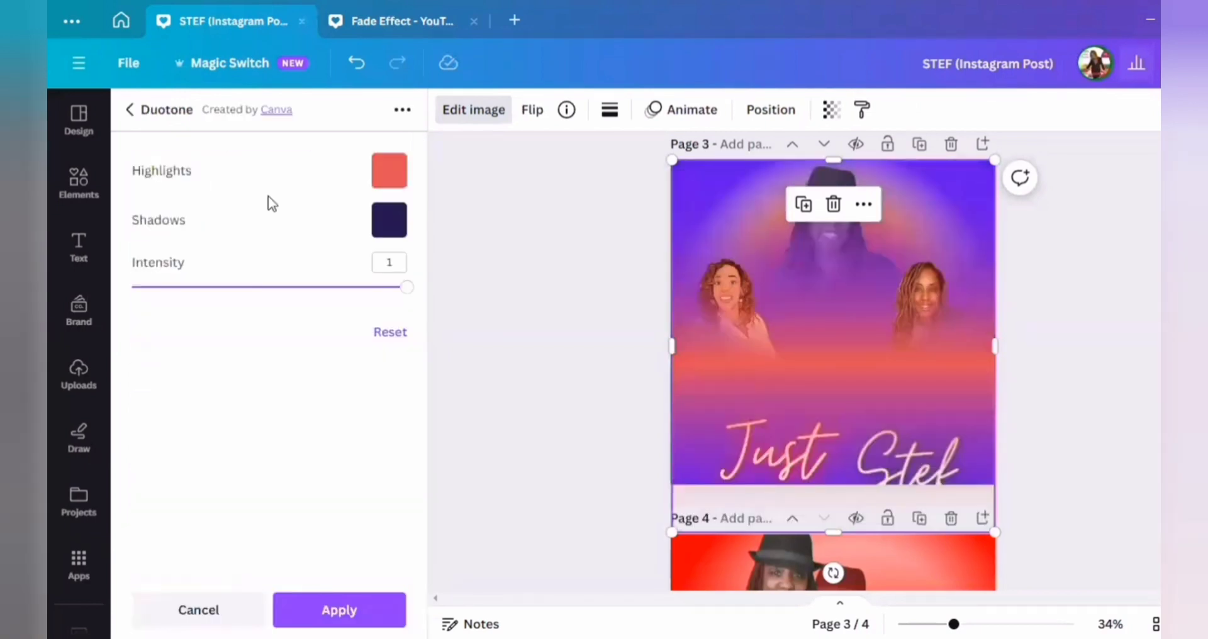
left_click(386, 222)
left_click(483, 308)
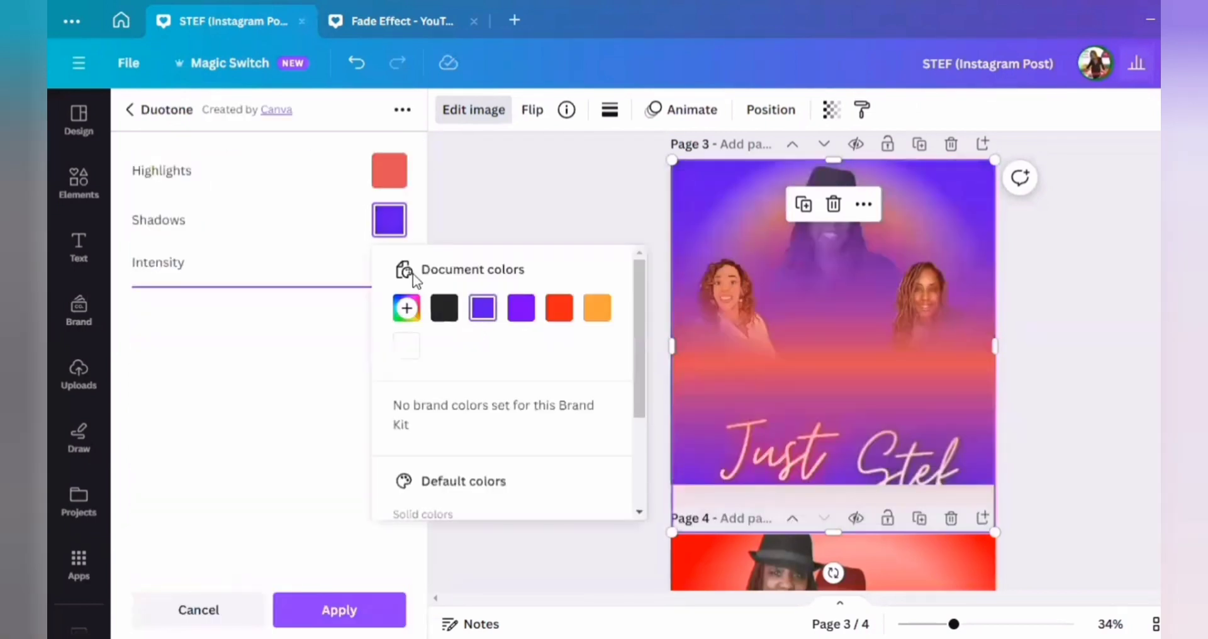
left_click(389, 173)
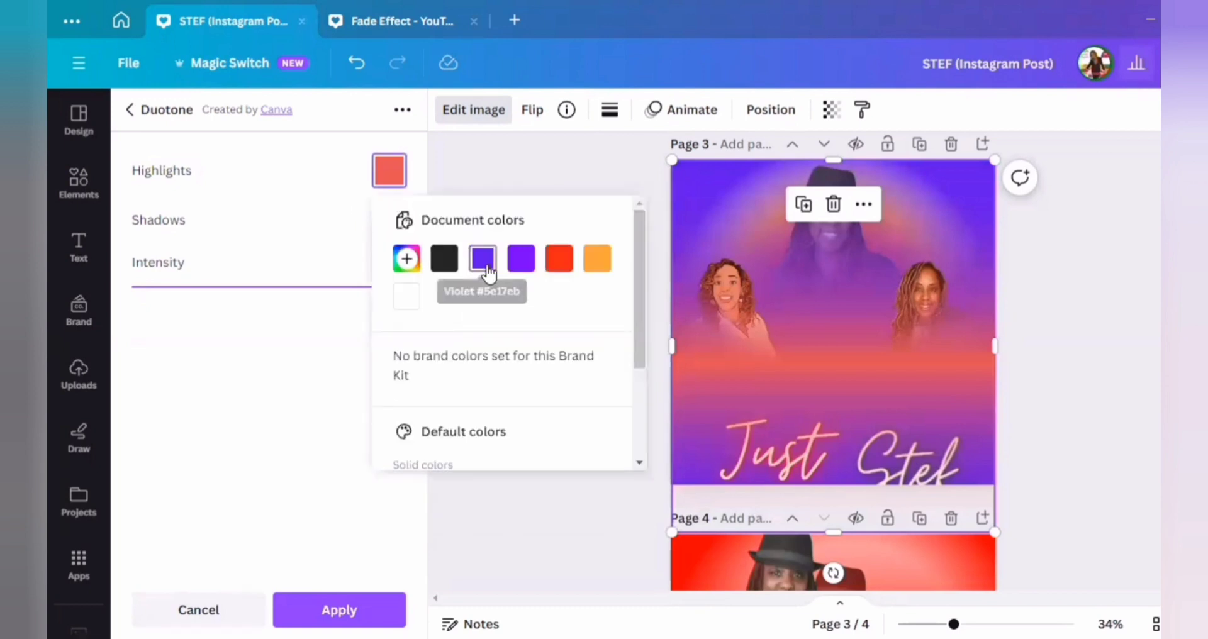
left_click(485, 260)
left_click(562, 185)
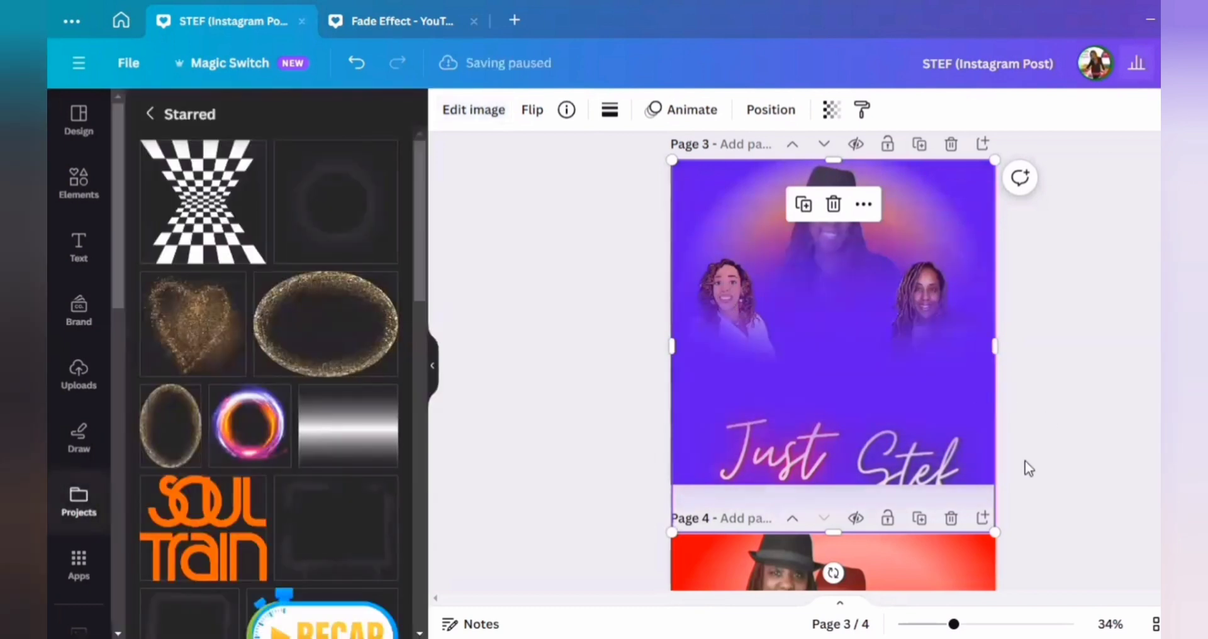
left_click(597, 333)
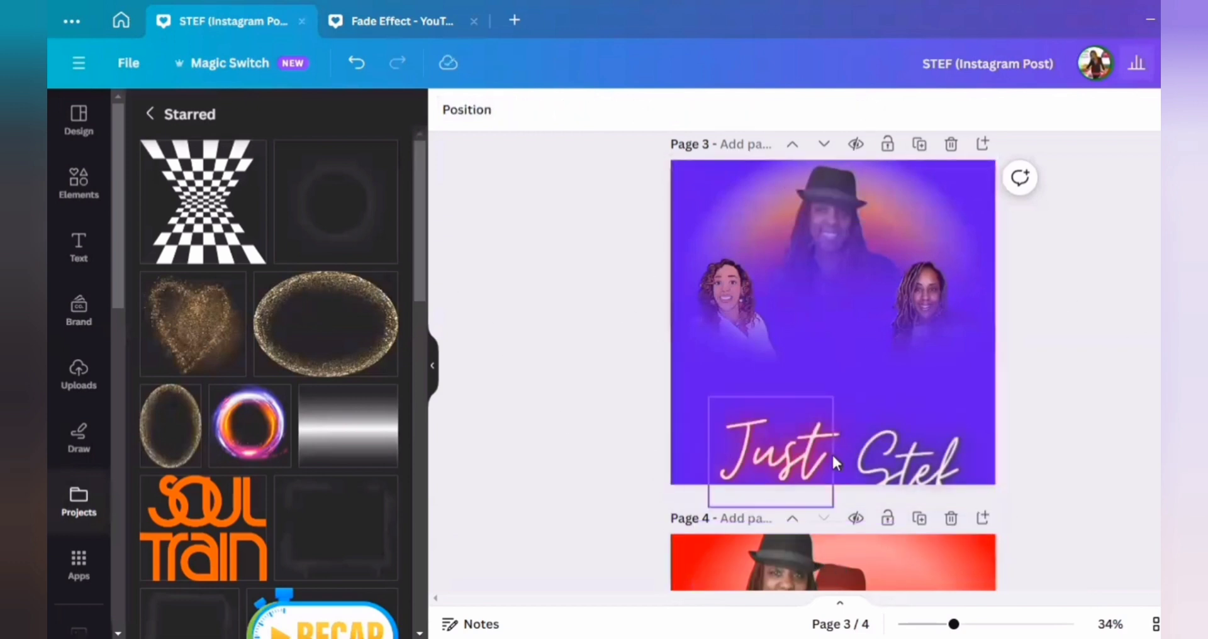
Show page 3's layer list and shift the "Just" text slightly up and to the left.
left_click(469, 118)
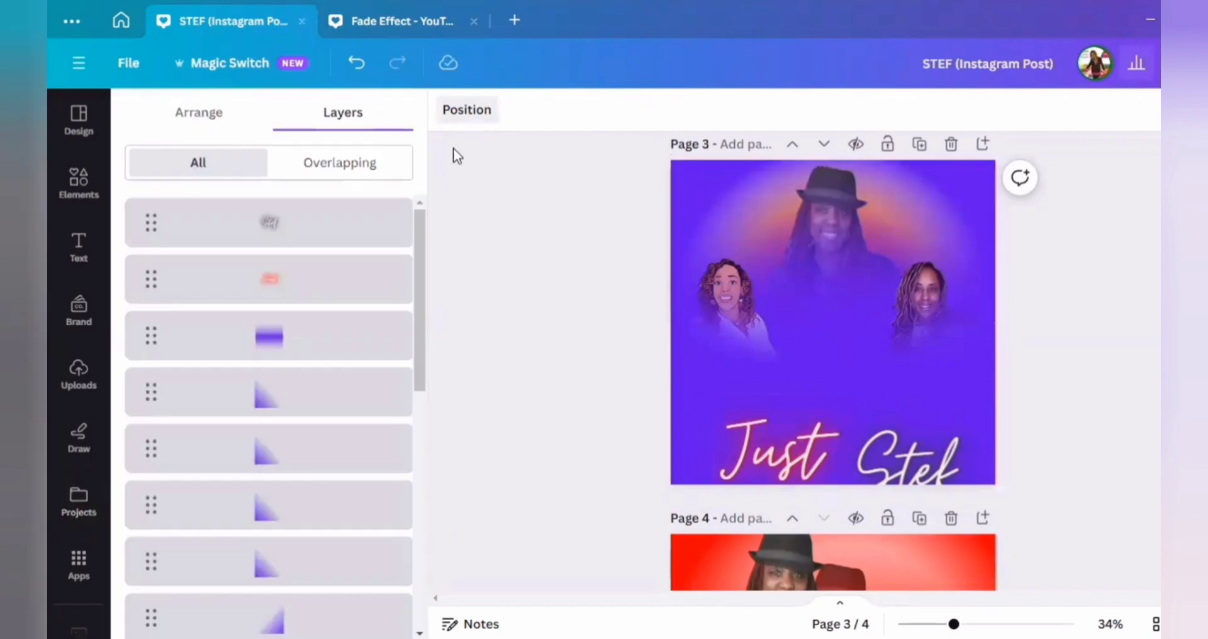
left_click(779, 416)
mouse_move(818, 470)
left_mouse_down()
mouse_move(783, 410)
mouse_move(811, 458)
left_mouse_up()
Move the full-body cutout on page 4 up across the page's upper edge and scale it down.
scroll(1036, 482, "down", 1)
left_click_drag(778, 545, 822, 252)
scroll(1094, 440, "up", 3)
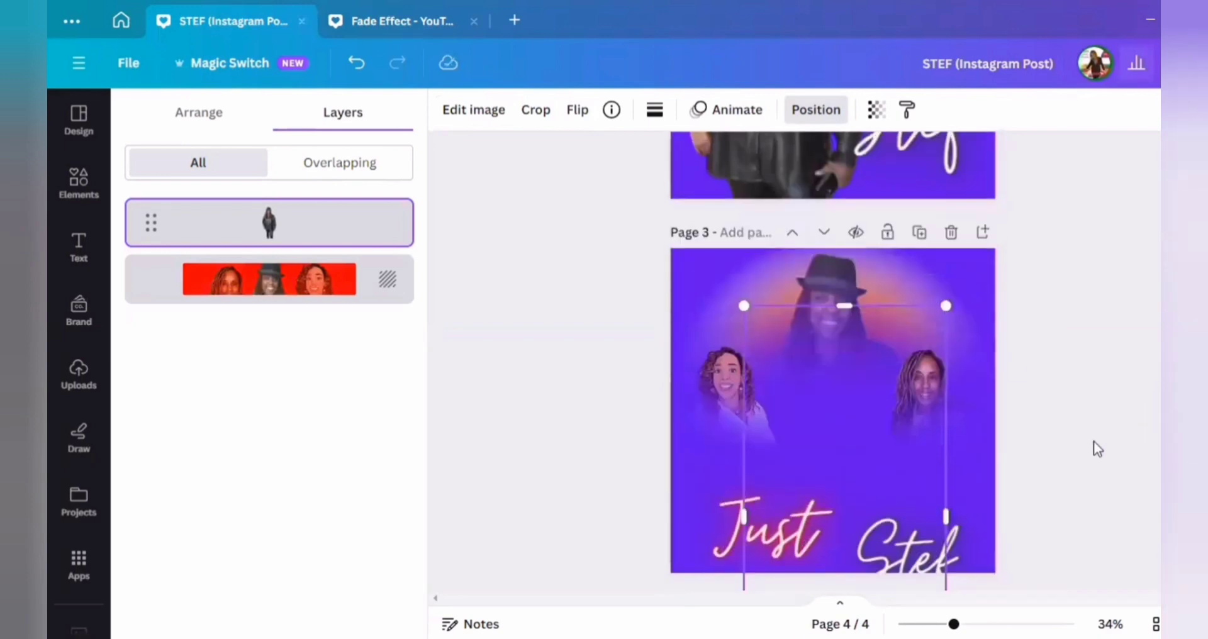
left_click_drag(948, 307, 867, 420)
mouse_move(844, 477)
left_mouse_down()
mouse_move(831, 299)
mouse_move(847, 372)
mouse_move(841, 477)
left_mouse_up()
scroll(1103, 427, "down", 1)
scroll(1102, 428, "down", 4)
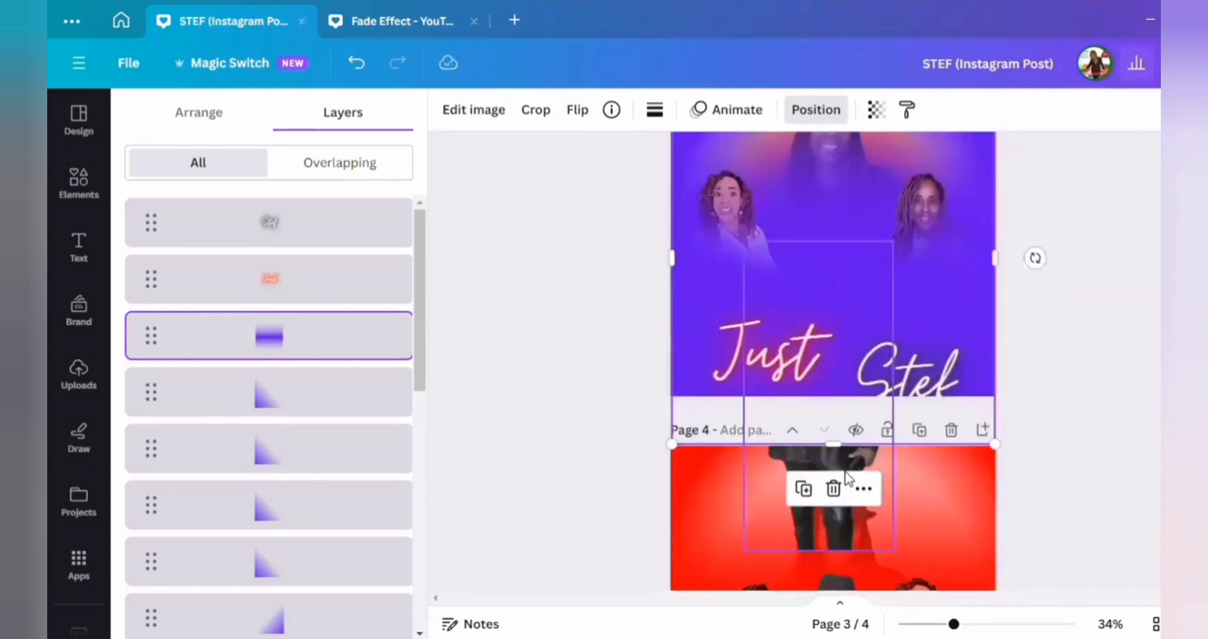
Transfer the full-body cutout from page 4 onto page 3, centred between the two side cutouts.
left_click(817, 515)
left_click_drag(839, 482, 855, 325)
scroll(855, 325, "up", 1)
scroll(832, 473, "up", 3)
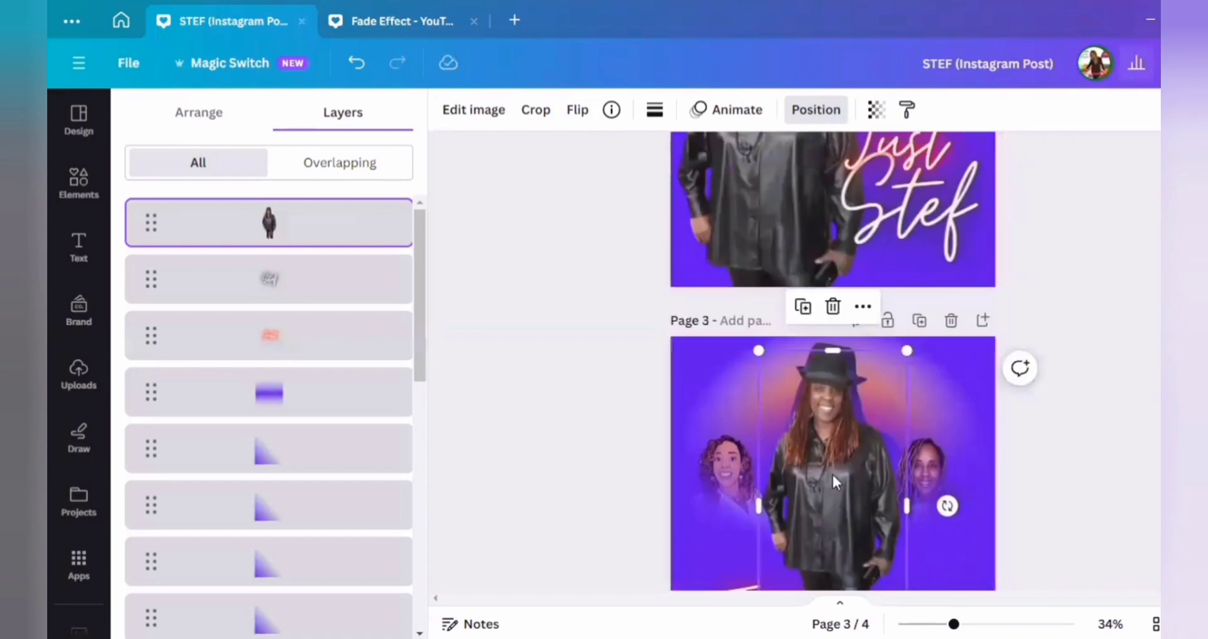
Enlarge the full-body cutout to about 566 × 1,180 and lower it so its hat sits below the faded portrait's face.
scroll(1023, 394, "down", 1)
left_click_drag(908, 258, 923, 229)
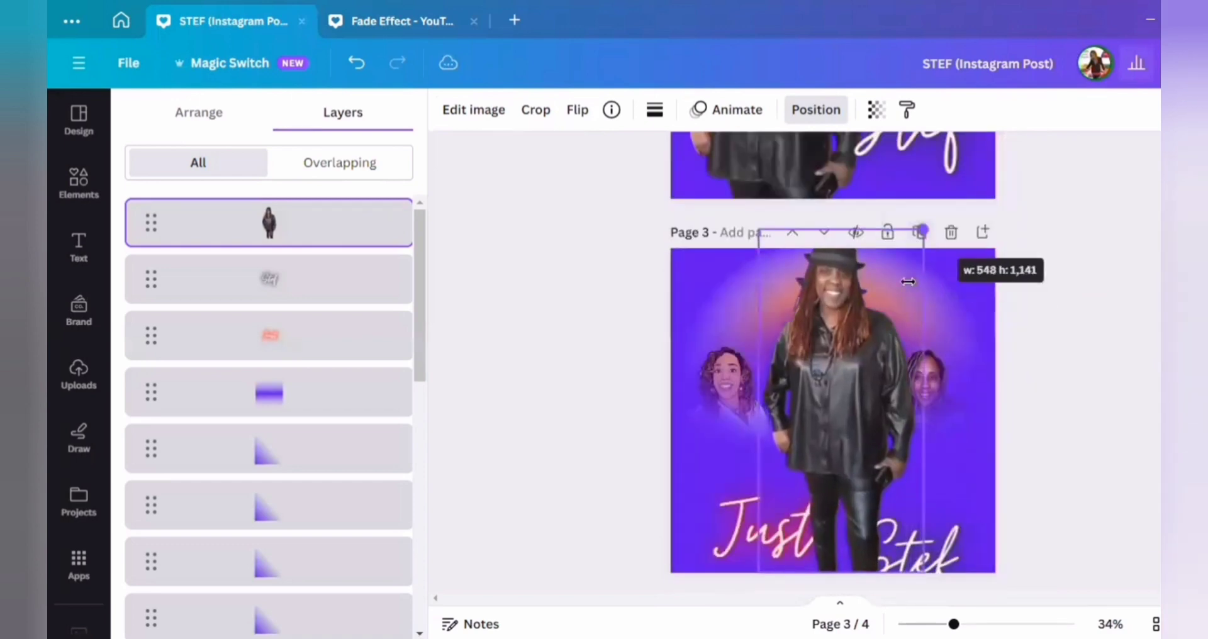
left_click_drag(847, 393, 848, 497)
left_click_drag(918, 345, 926, 336)
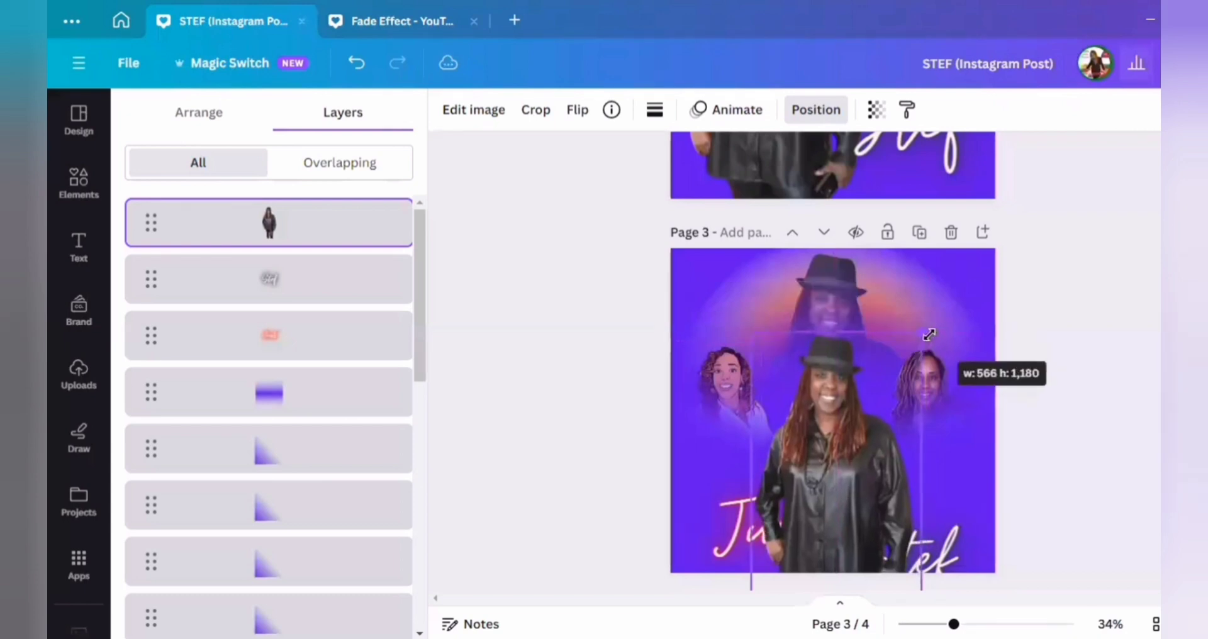
left_click_drag(858, 425, 851, 444)
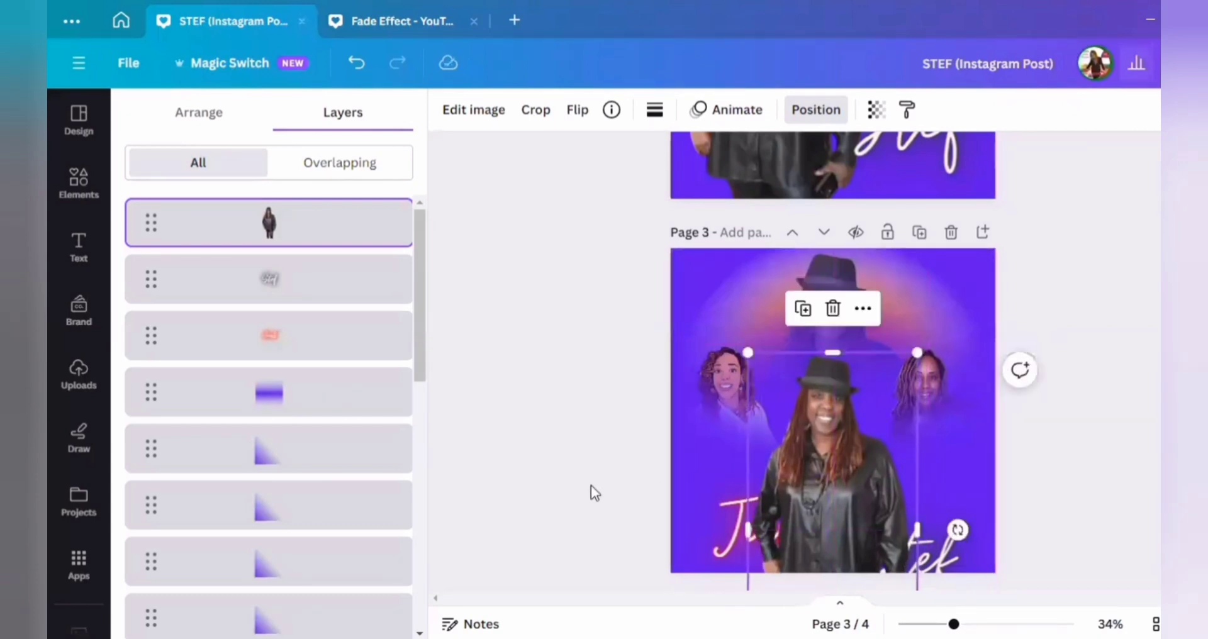
Bring both script text layers in front of the full-body cutout and raise the white script text on page 3.
left_click(79, 502)
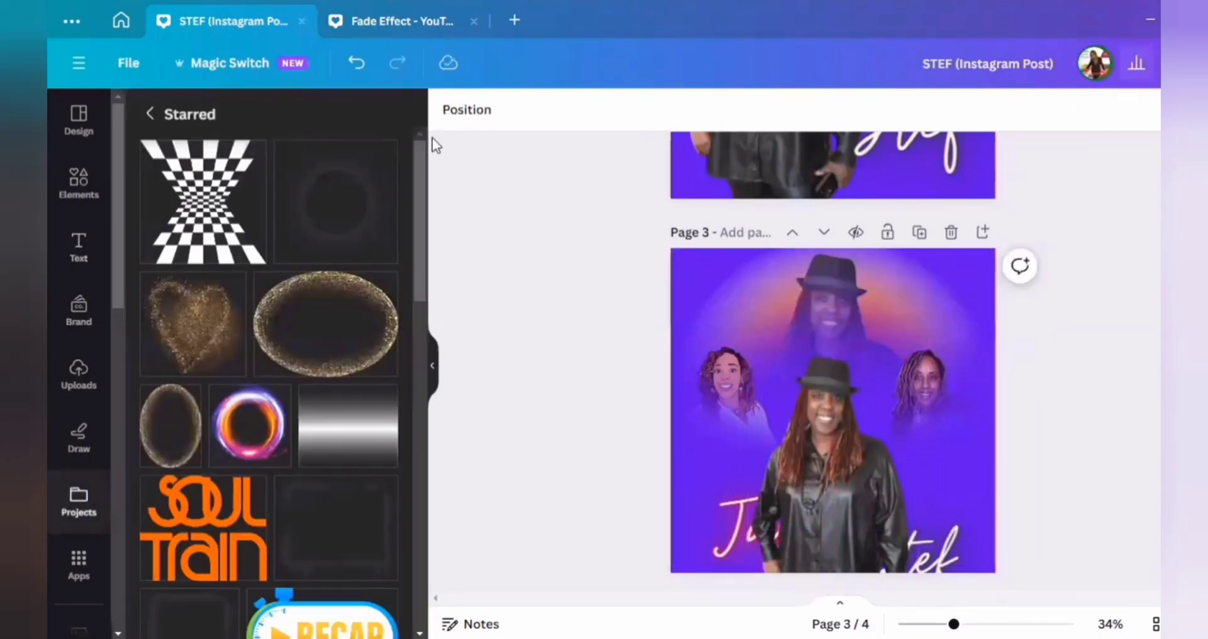
left_click(465, 124)
left_click_drag(272, 291, 278, 214)
left_click_drag(286, 356, 252, 217)
left_click_drag(931, 540, 939, 503)
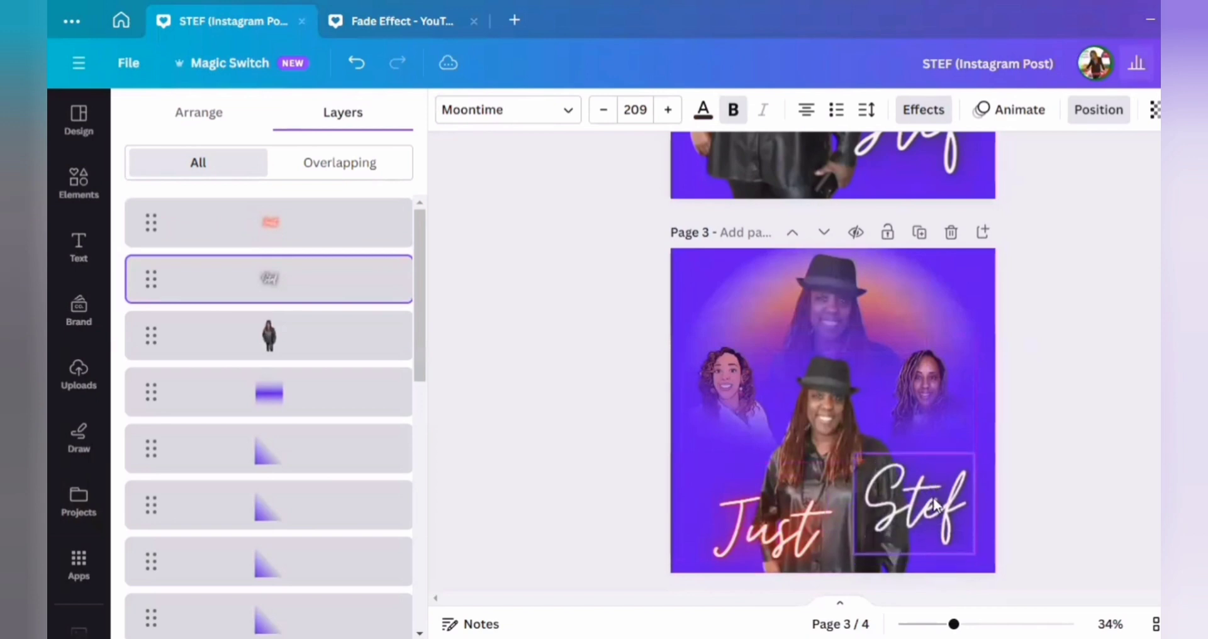
Shift the glowing "Just" text outward on page 3, then shrink the white script text to size 172 and raise it beside the cutout's shoulder.
left_click_drag(745, 519, 734, 488)
left_click(957, 495)
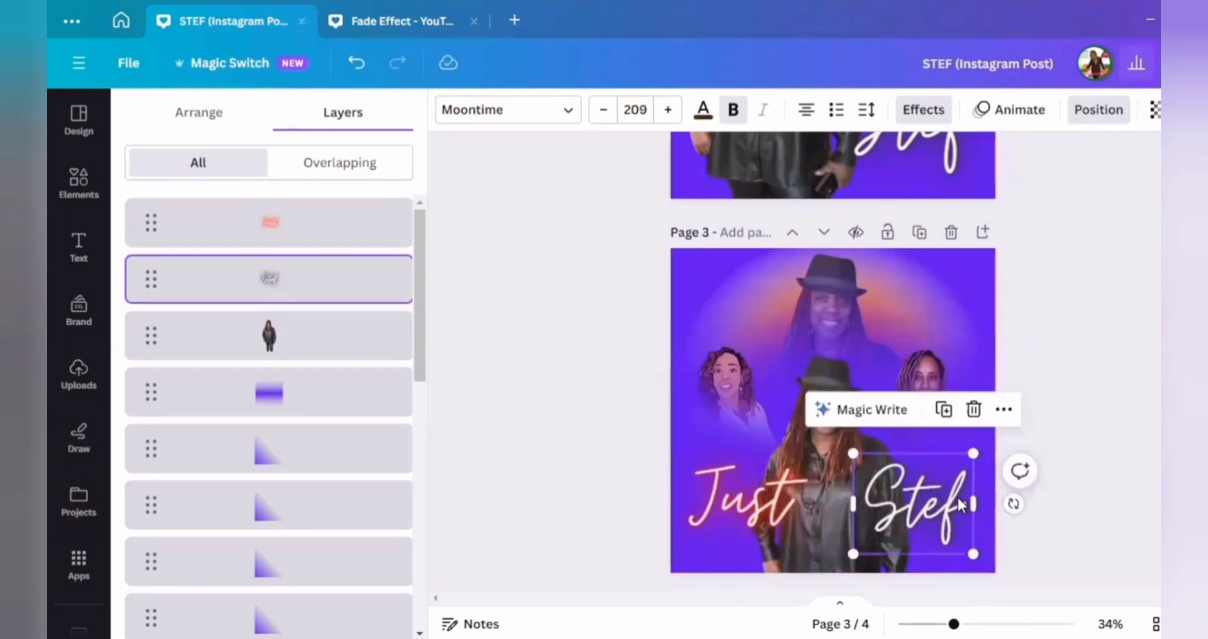
left_click_drag(957, 496, 968, 447)
left_click_drag(988, 403, 966, 421)
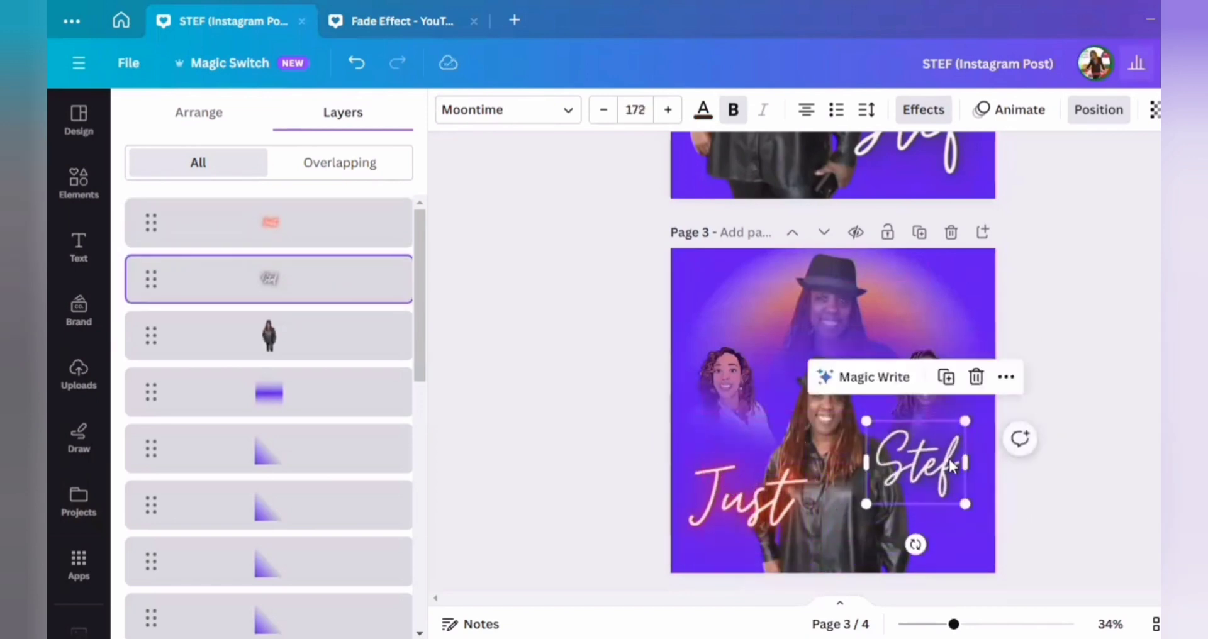
left_click_drag(955, 460, 969, 450)
Shrink the glowing "Just" text to size 190, raise it level with the white script text beside the central cutout, and close the layer list.
left_click(772, 487)
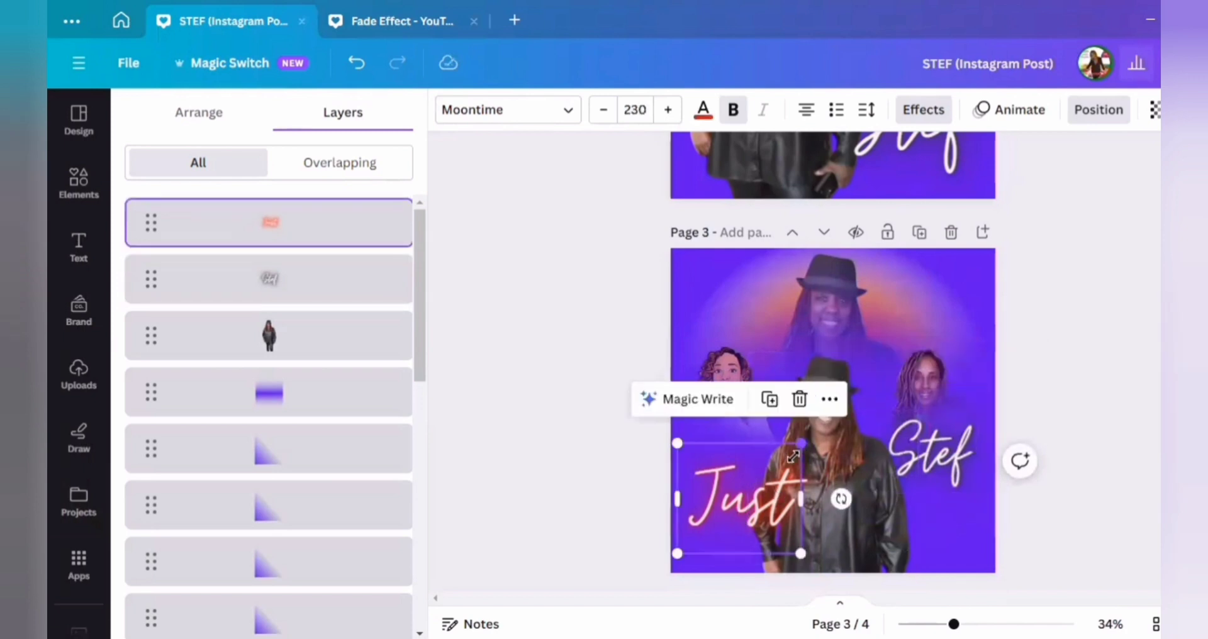
left_click_drag(801, 444, 746, 446)
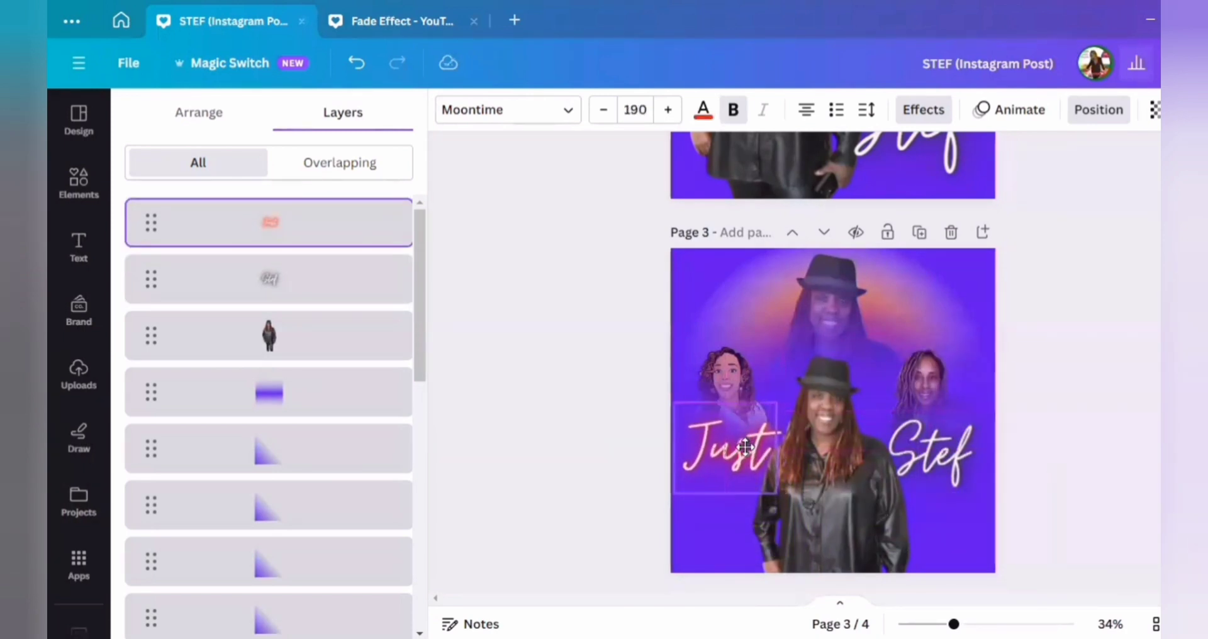
left_click(1099, 110)
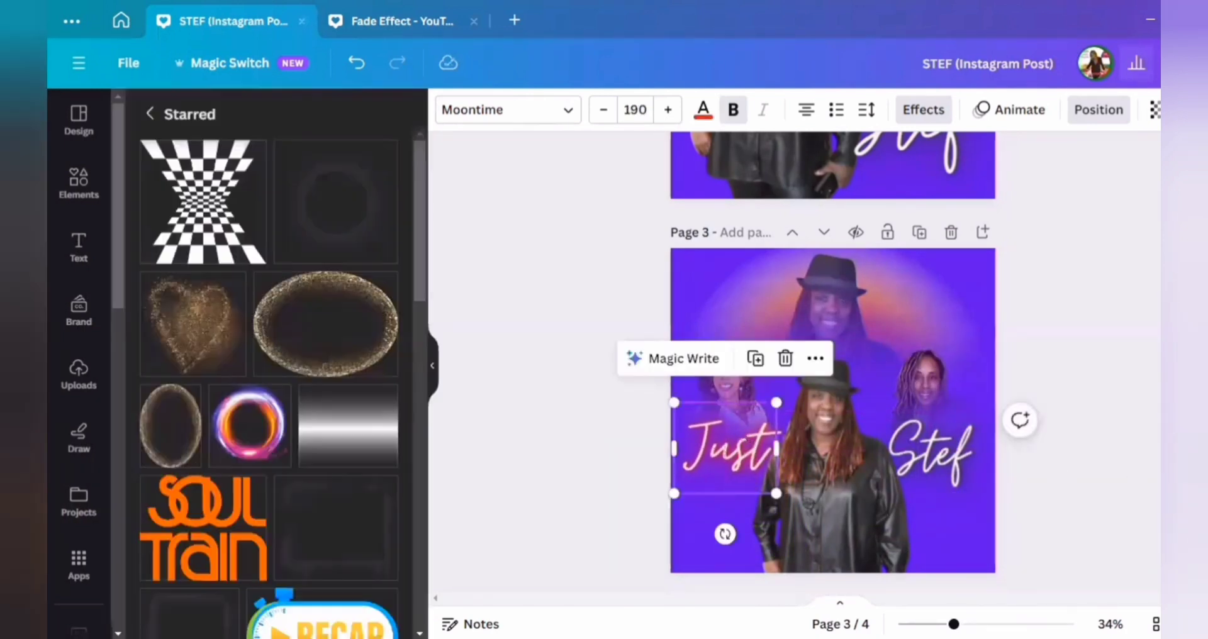
left_click(983, 533)
scroll(1144, 421, "down", 6)
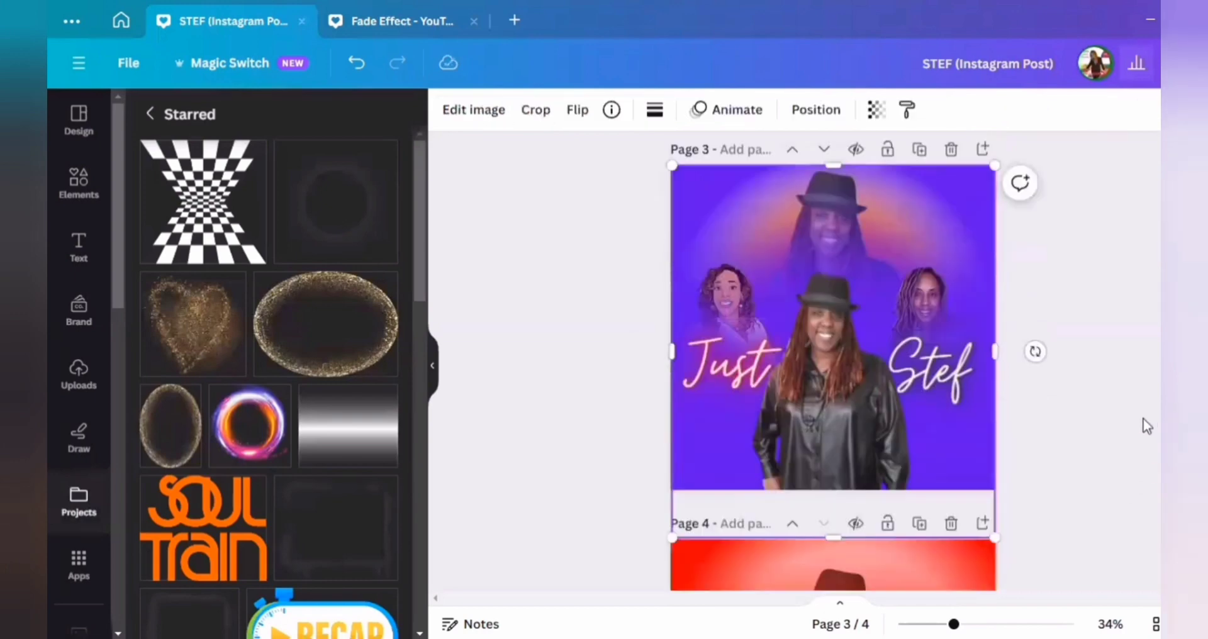
scroll(1141, 411, "up", 6)
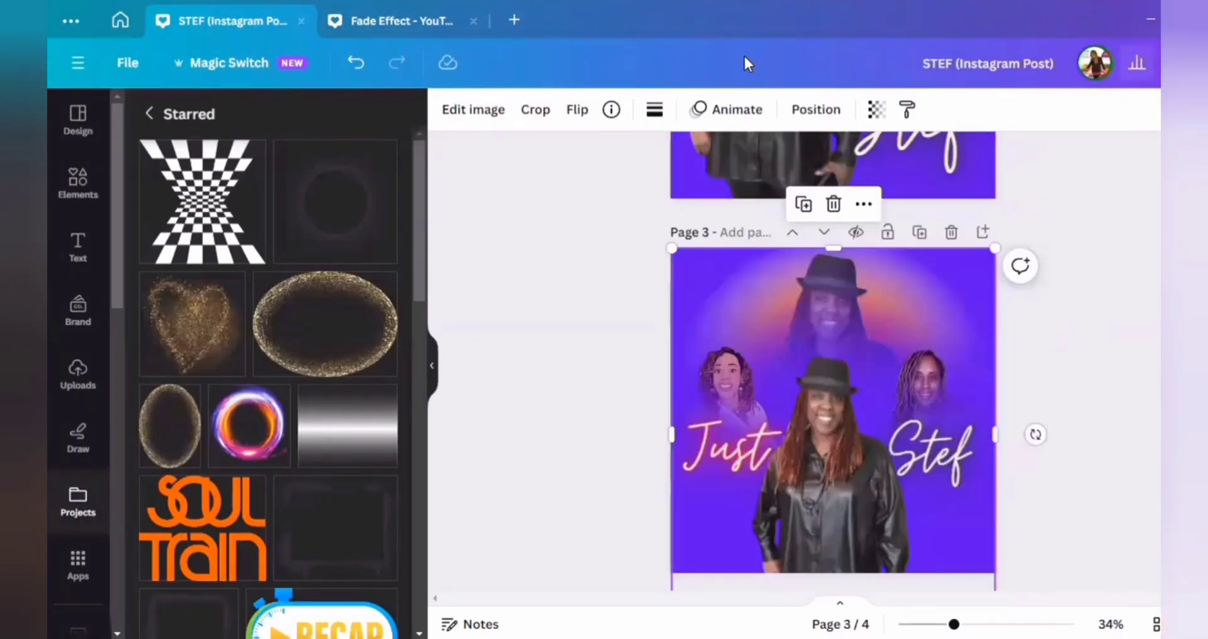